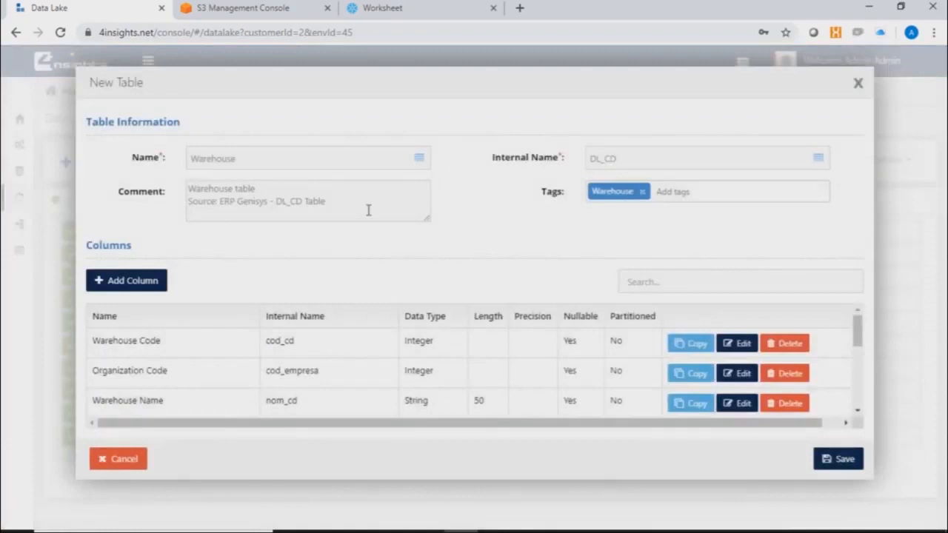
Examine the Warehouse table's name and comment, and the details of its Warehouse Code column, then close without saving.
drag(261, 162, 126, 163)
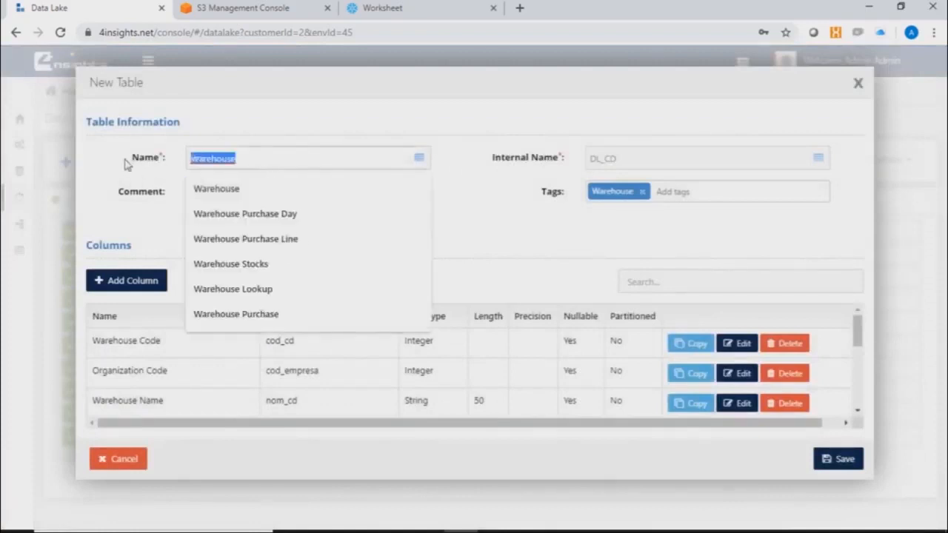
click(151, 183)
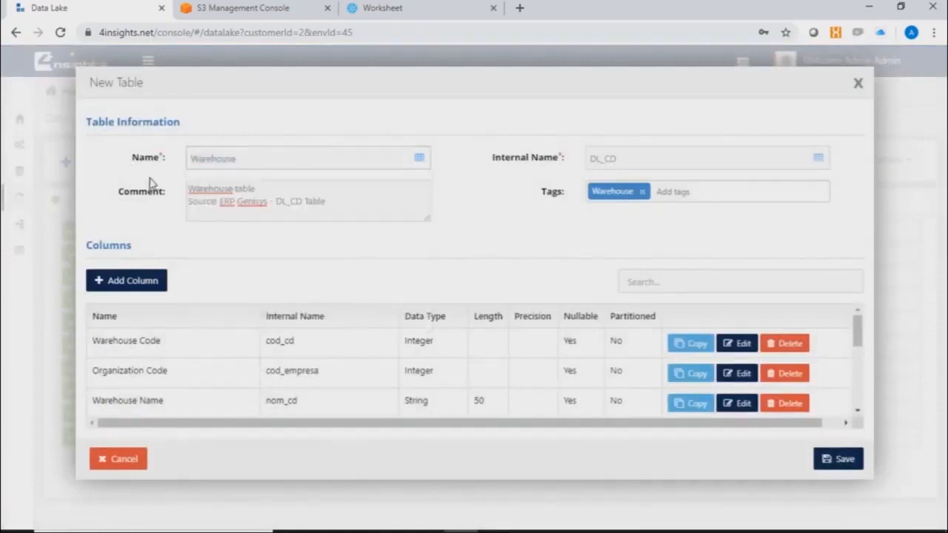
click(738, 344)
drag(261, 160, 150, 167)
drag(384, 205, 174, 185)
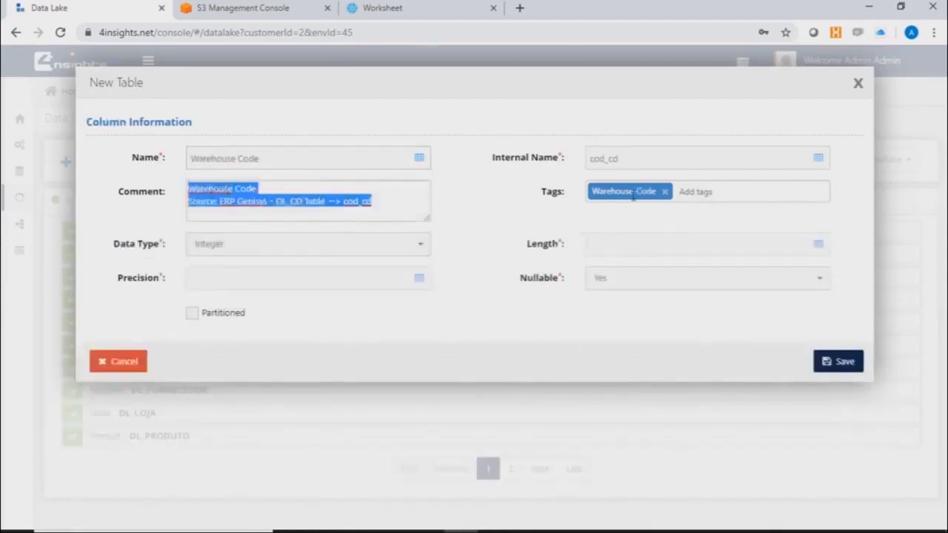
click(145, 368)
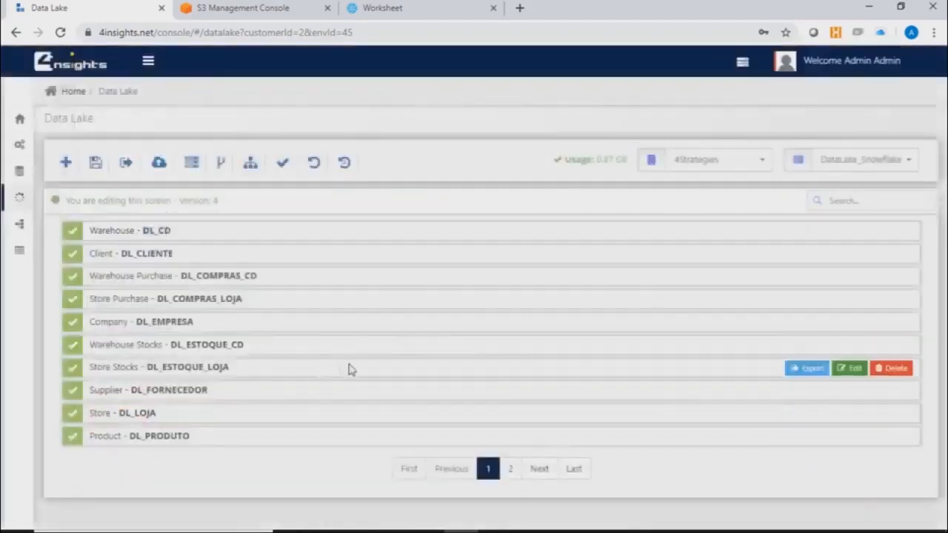
Open the Sales table (DL_VENDAS_PDV) and examine the partition settings of its dat_chave column.
click(511, 470)
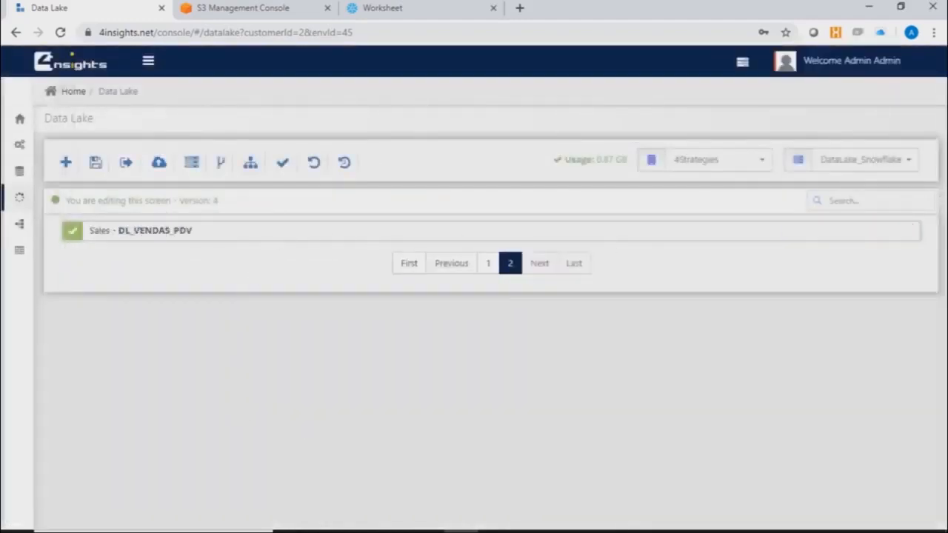
click(851, 230)
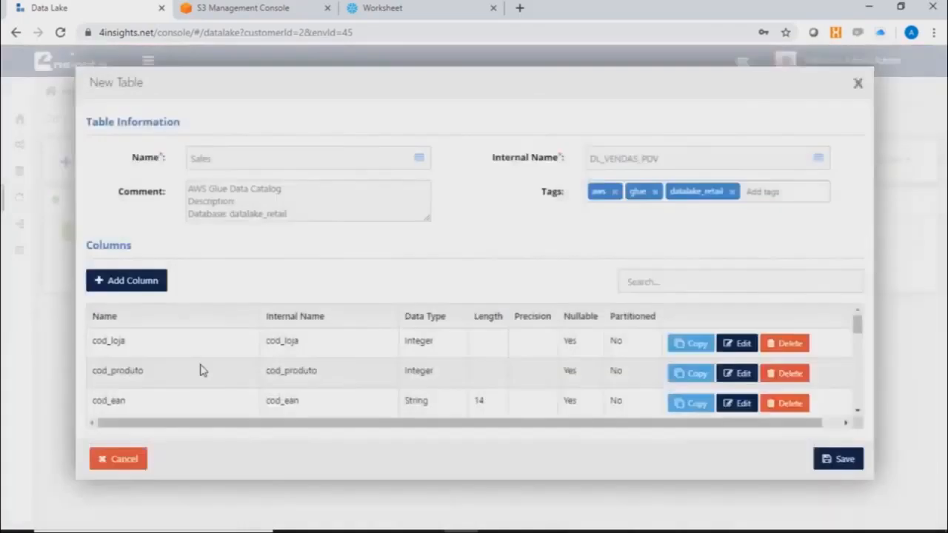
scroll(200, 371, down, 10)
click(737, 402)
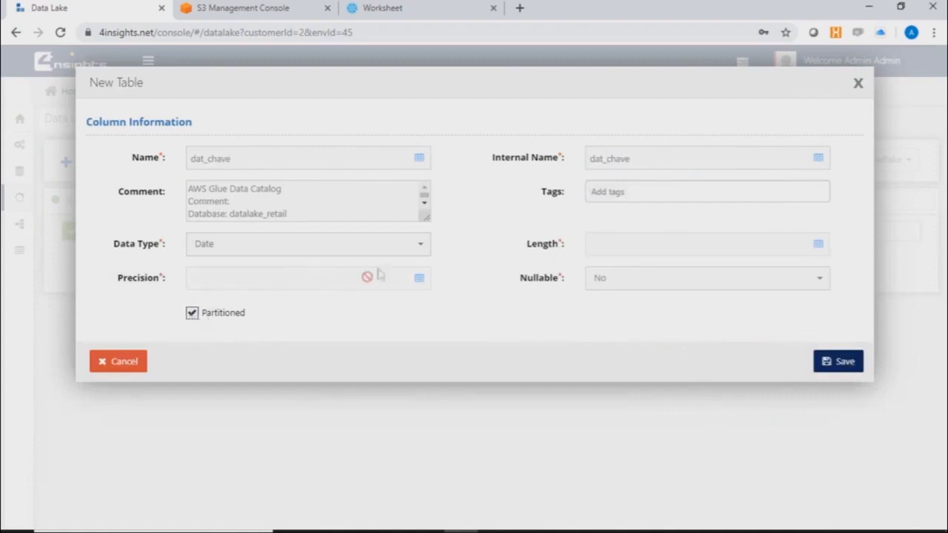
Switch to the S3 console and open the dat_chave=2016-07-05 partition inside the DL_VENDAS_PDV folder.
click(254, 10)
scroll(203, 426, down, 1)
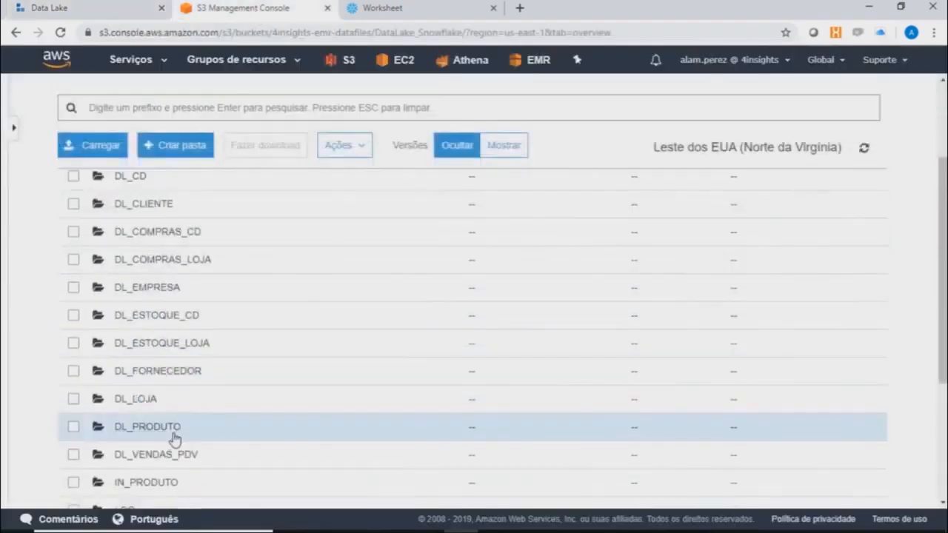
click(165, 395)
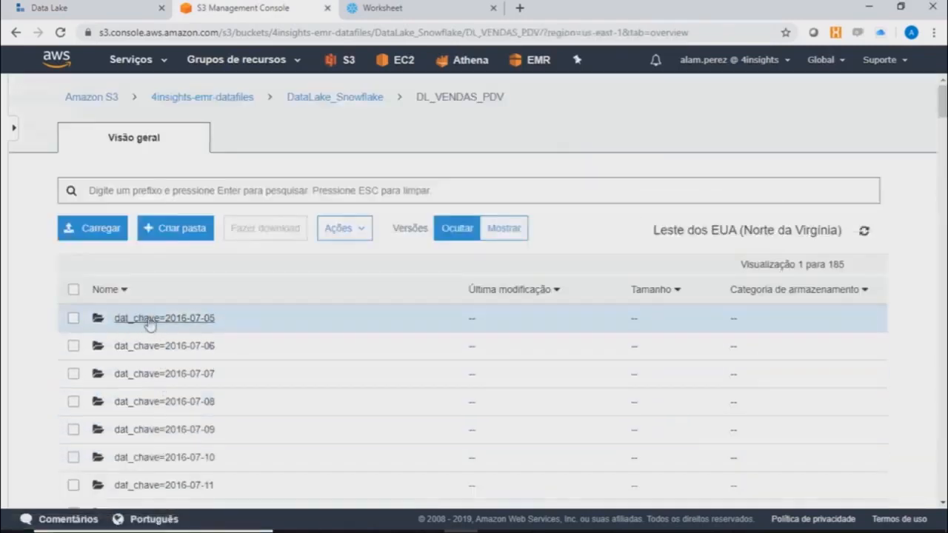
click(144, 321)
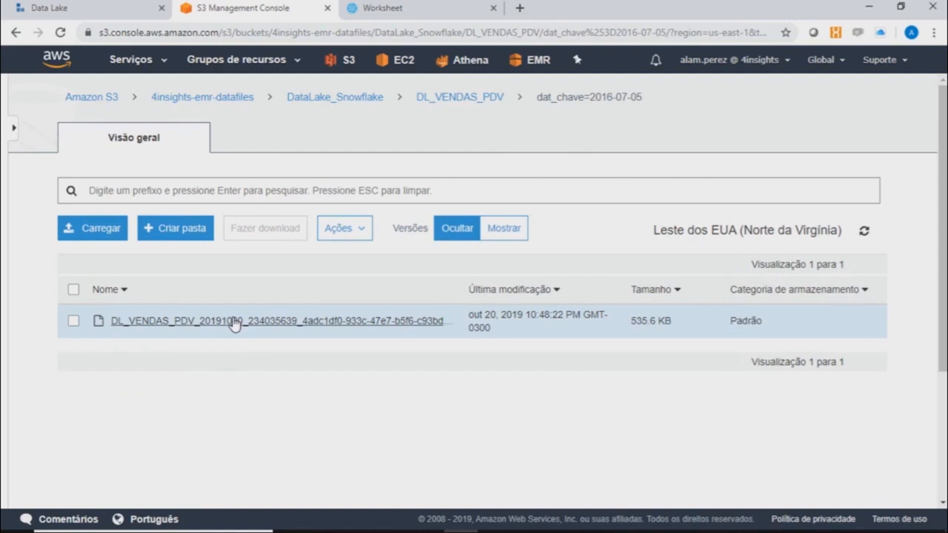
Switch to the Snowflake worksheet and check the partition key of the external table DL_VENDAS_PDV.
click(375, 14)
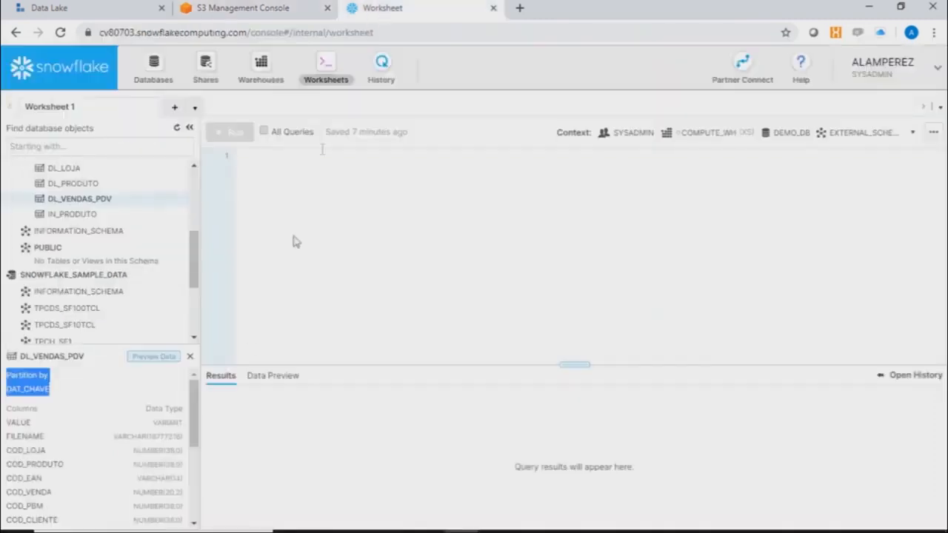
click(56, 399)
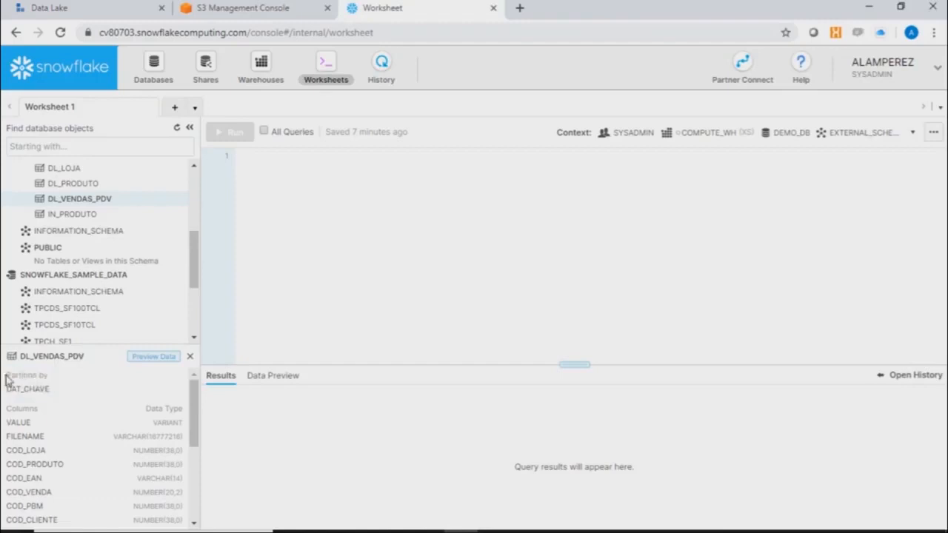
drag(10, 375, 58, 394)
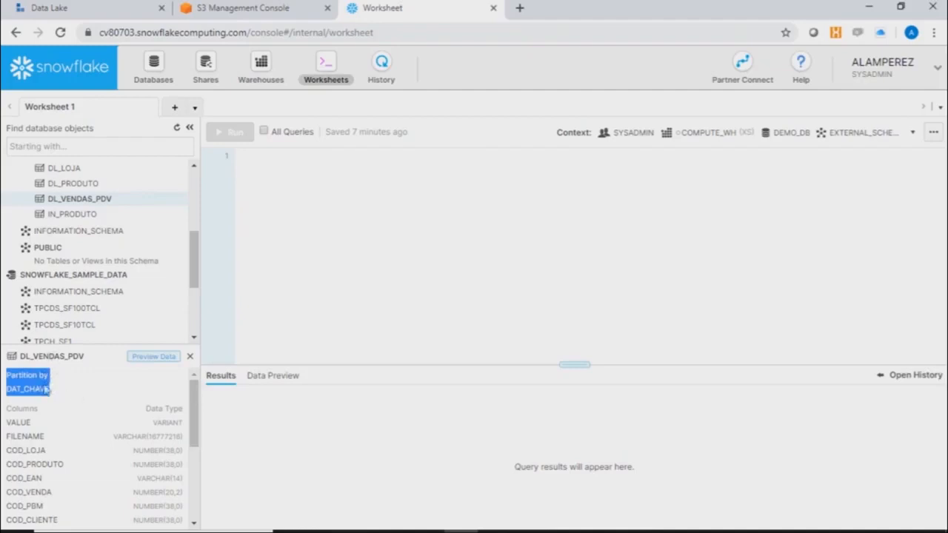
click(37, 389)
drag(49, 389, 24, 389)
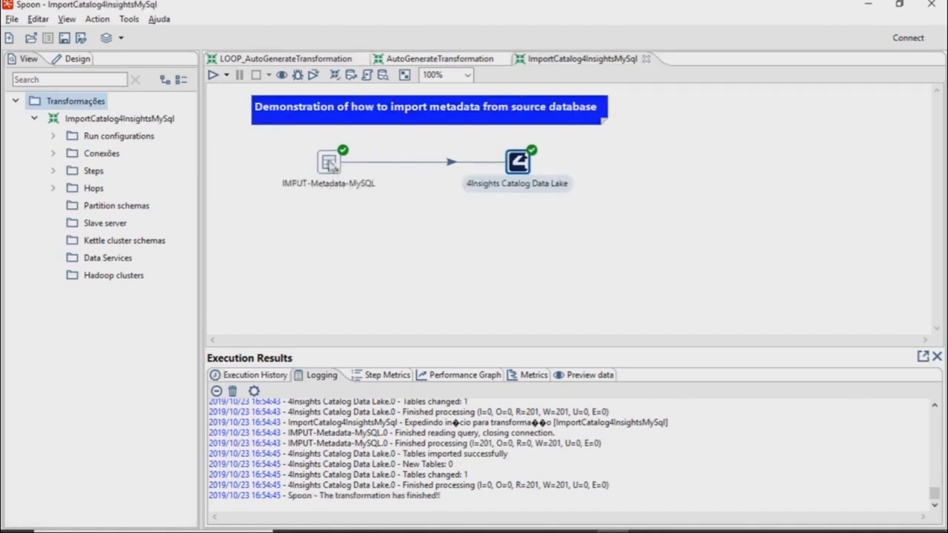
In Spoon, inspect the SQL query of IMPUT-Metadata-MySQL and the connection settings of 4Insights Catalog Data Lake.
double_click(331, 164)
click(420, 513)
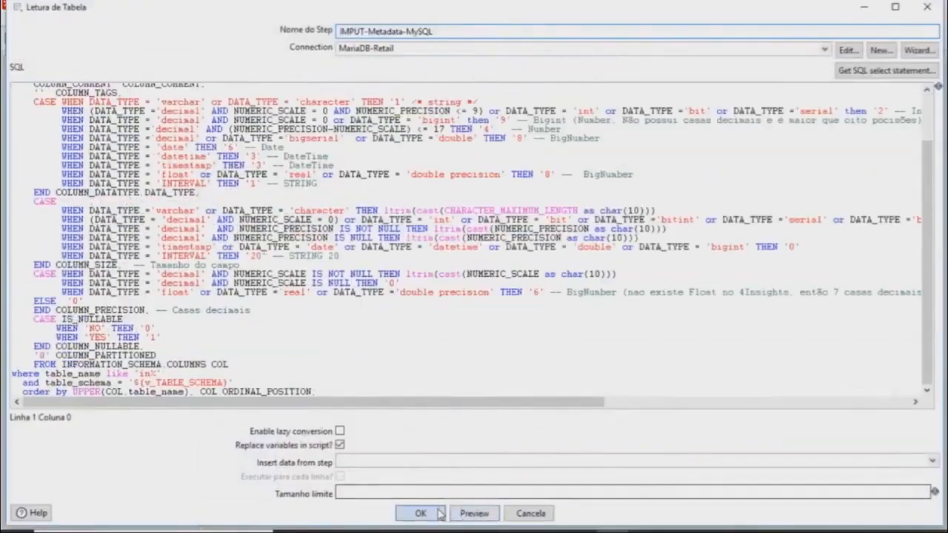
double_click(520, 165)
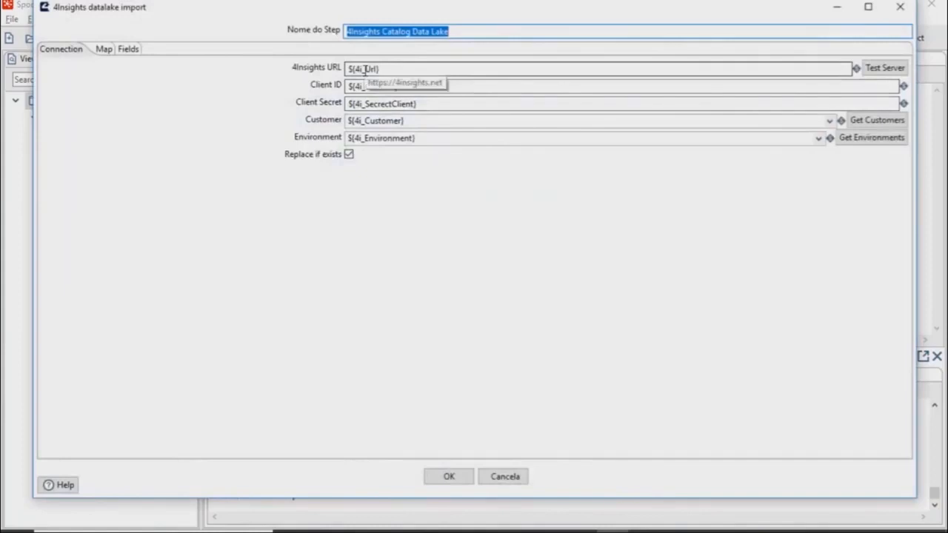
click(501, 478)
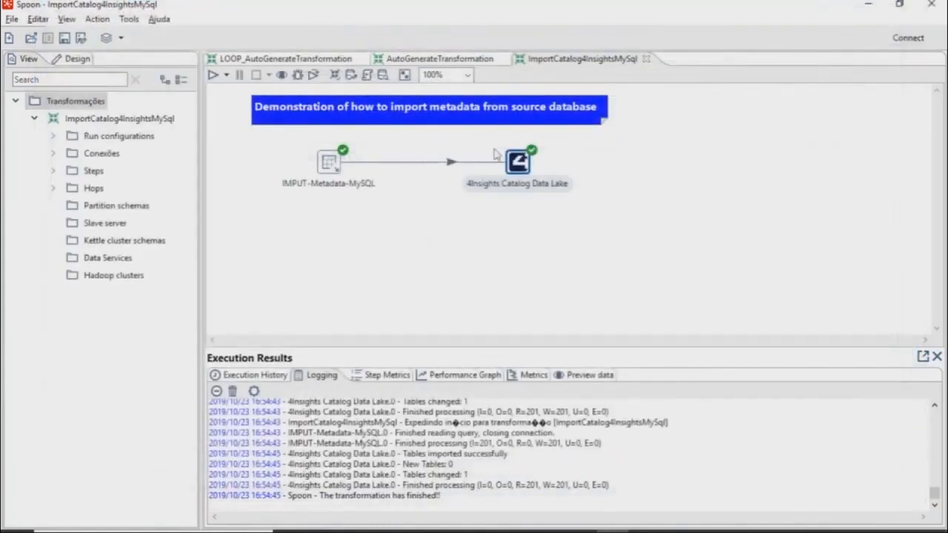
Switch to the 4insights Data Lake page and refresh the Snowflake environment's table list.
mouse_move(519, 165)
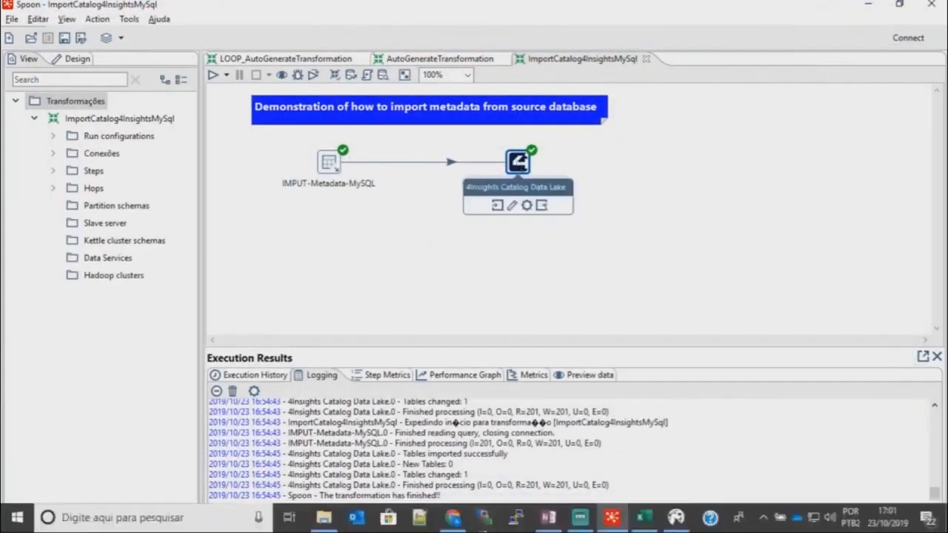
click(481, 518)
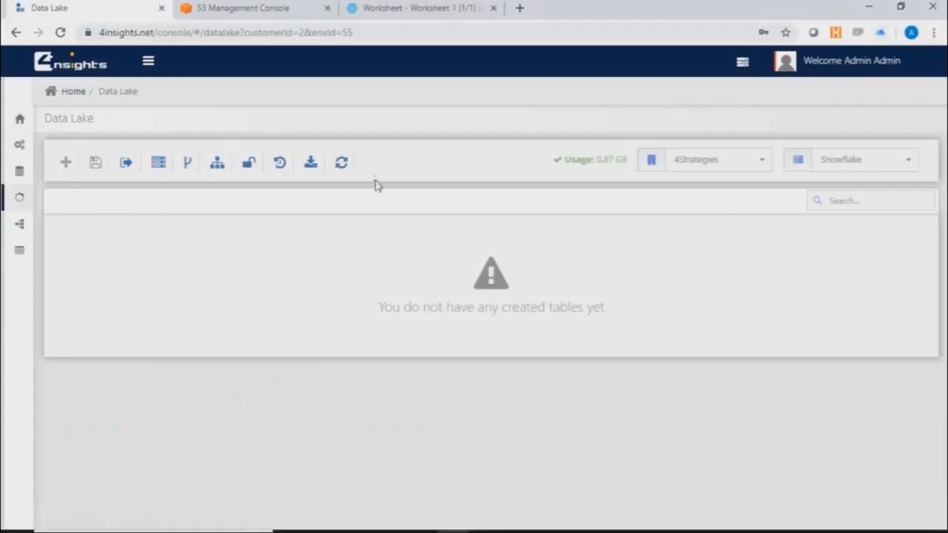
click(344, 167)
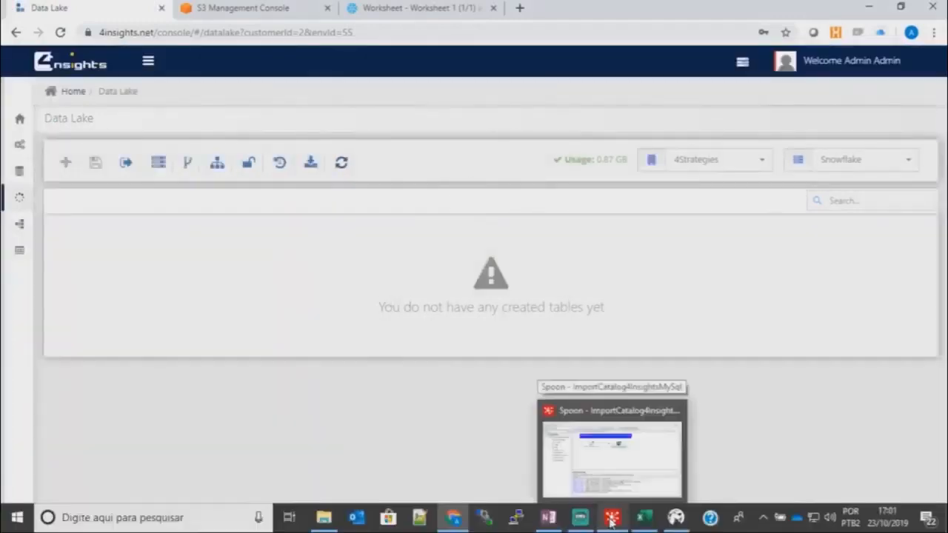
Run the ImportCatalog4InsightsMySql transformation in Spoon with the Pentaho local configuration and refresh the 4insights Data Lake table list.
click(611, 519)
click(213, 74)
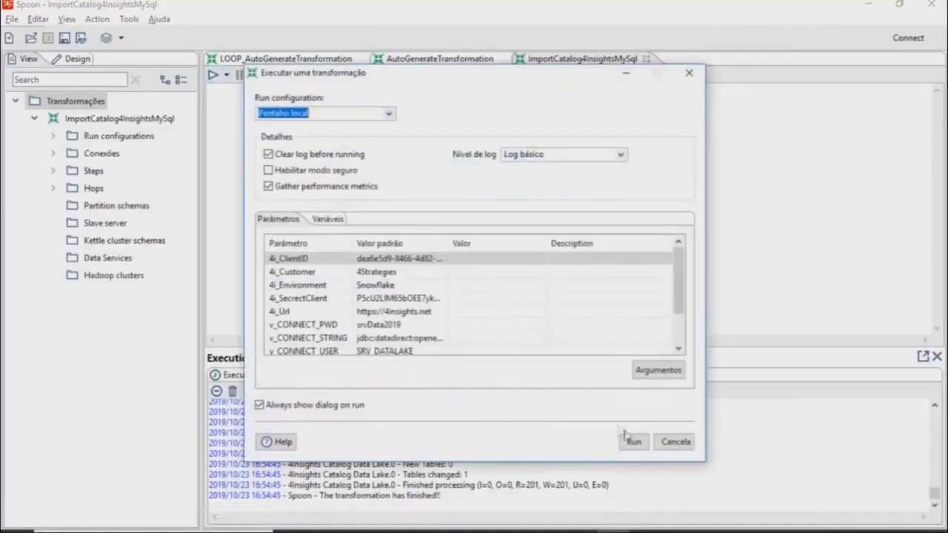
click(634, 442)
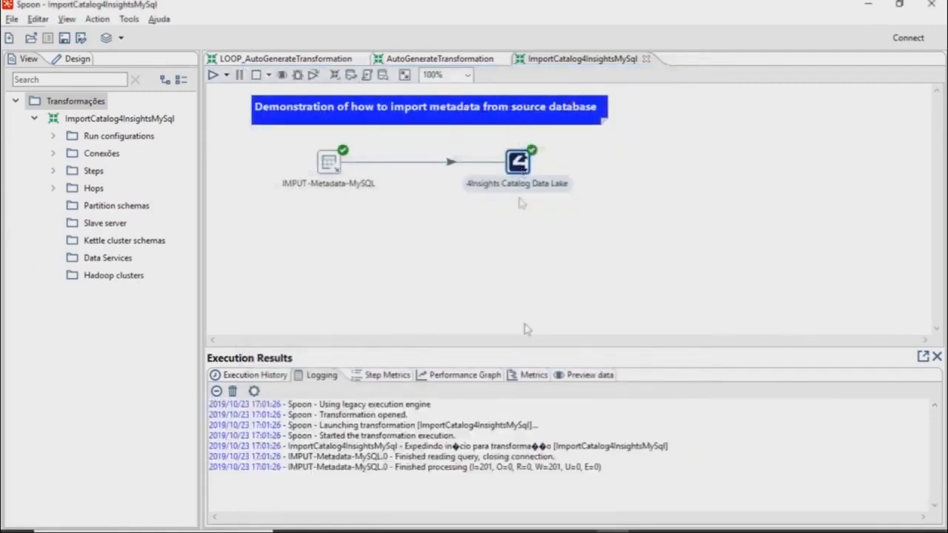
key(alt+Tab)
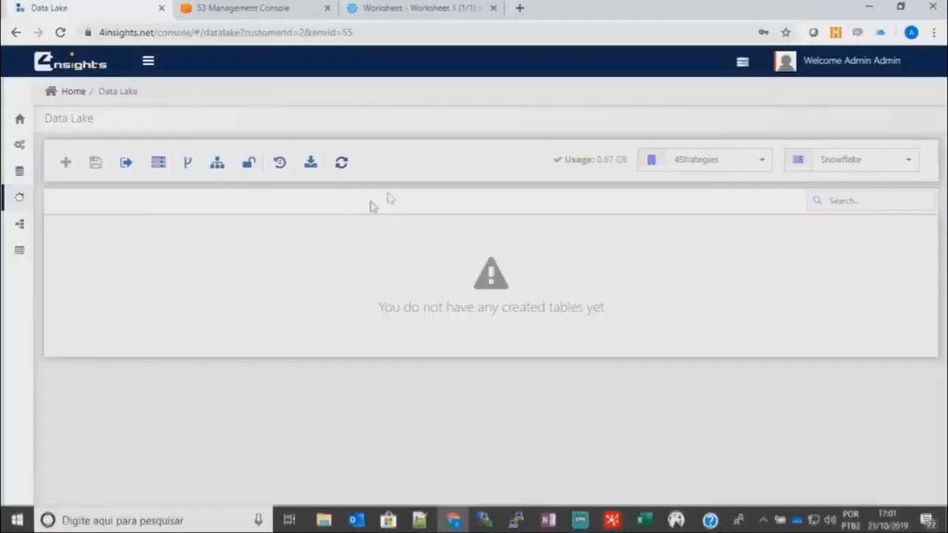
click(340, 164)
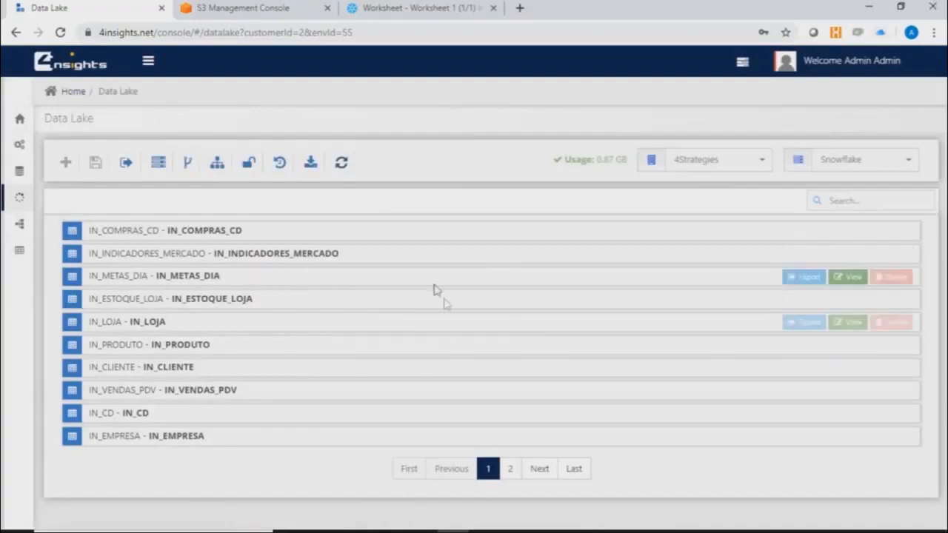
Switch to Spoon to examine the AutoGenerateTransformation flow that creates an extract per table, and bring up File Explorer.
key(alt+Tab)
click(440, 61)
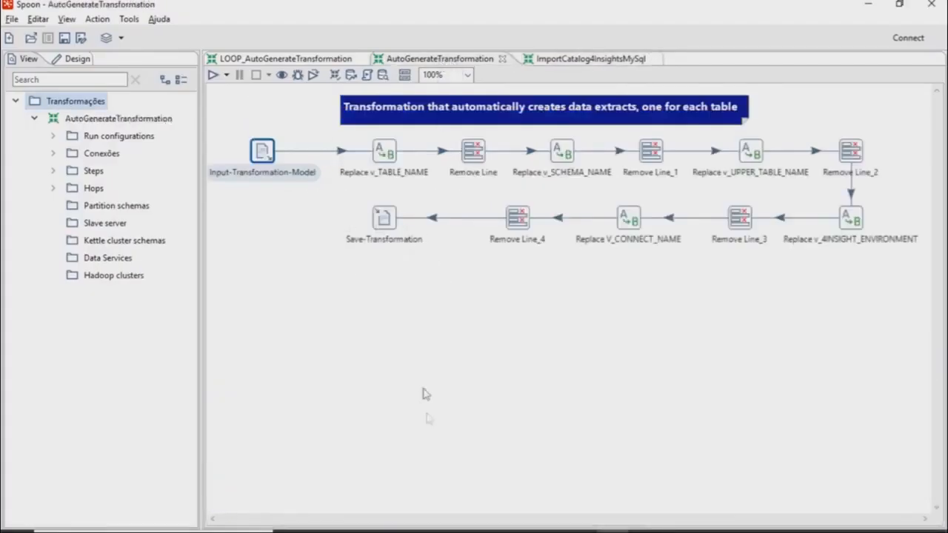
click(324, 518)
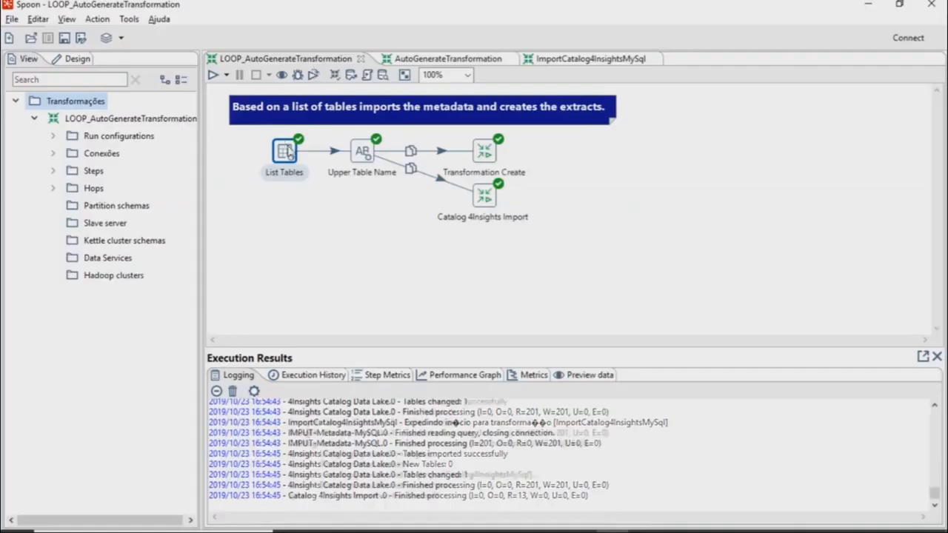
Examine the connection, schema and table rows in the List Tables data grid of LOOP_AutoGenerateTransformation, then close it.
double_click(284, 151)
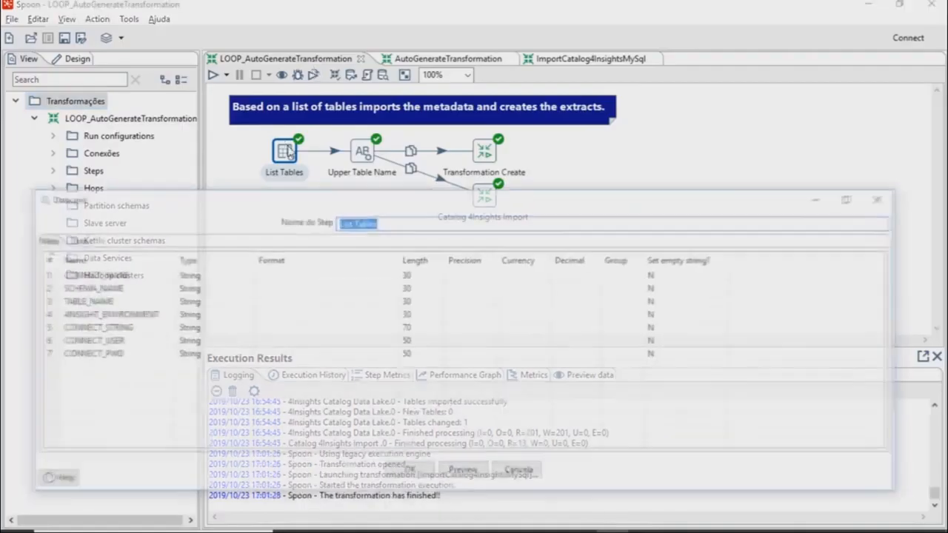
click(73, 240)
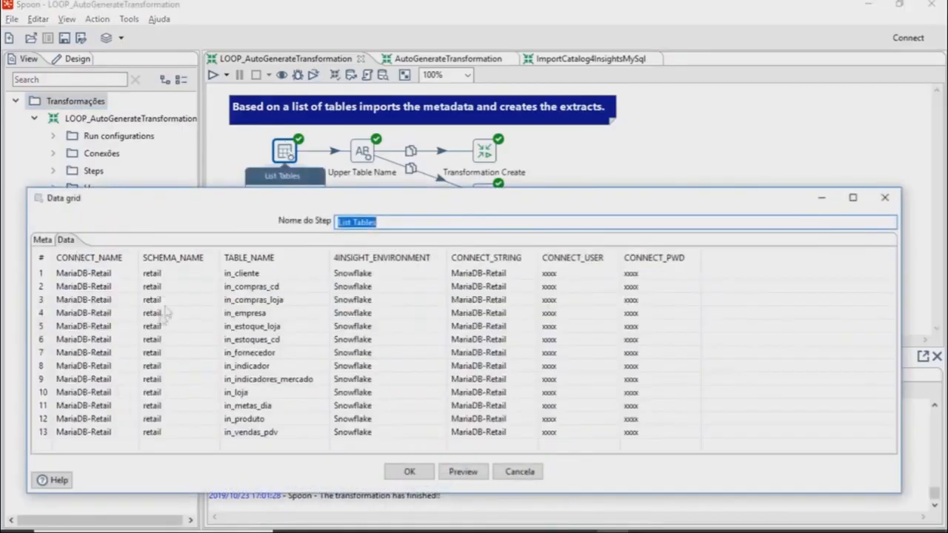
click(429, 472)
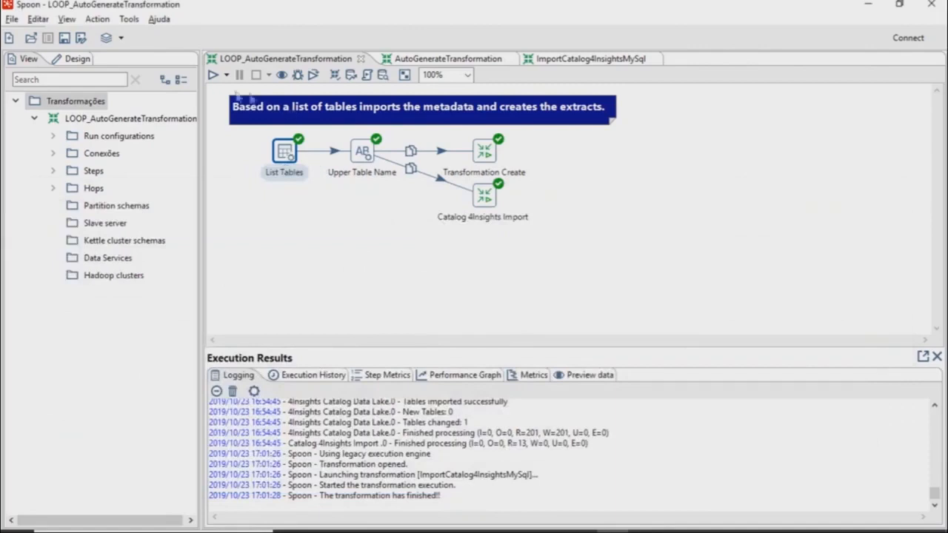
Run the LOOP_AutoGenerateTransformation transformation and open the Data-Lake-Snowflake output folder in File Explorer.
click(213, 75)
click(633, 442)
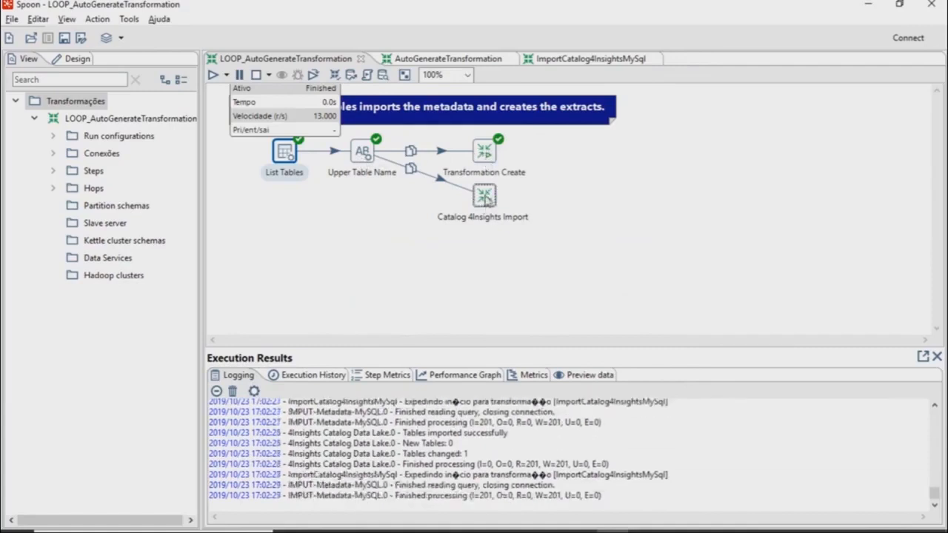
mouse_move(486, 199)
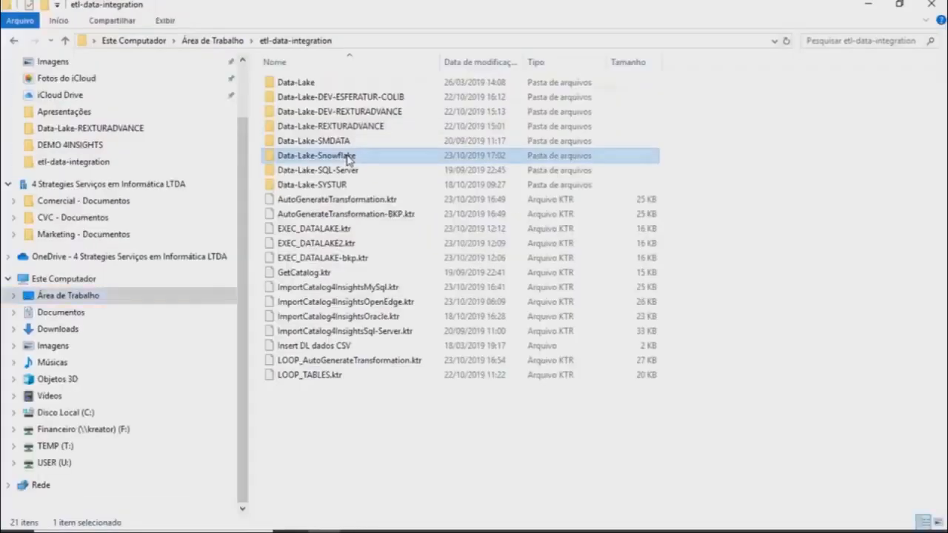
double_click(317, 157)
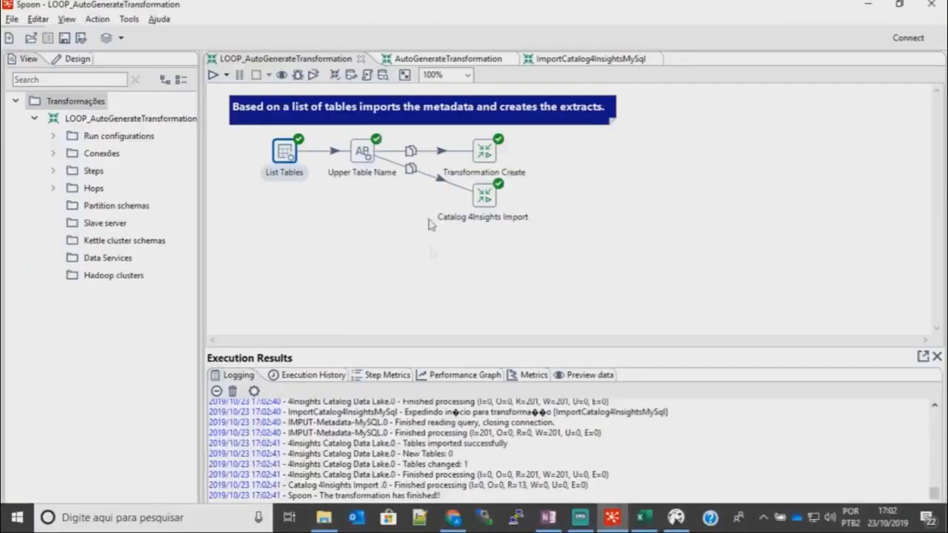
Open one of the generated transformation files in Spoon.
click(12, 19)
click(36, 50)
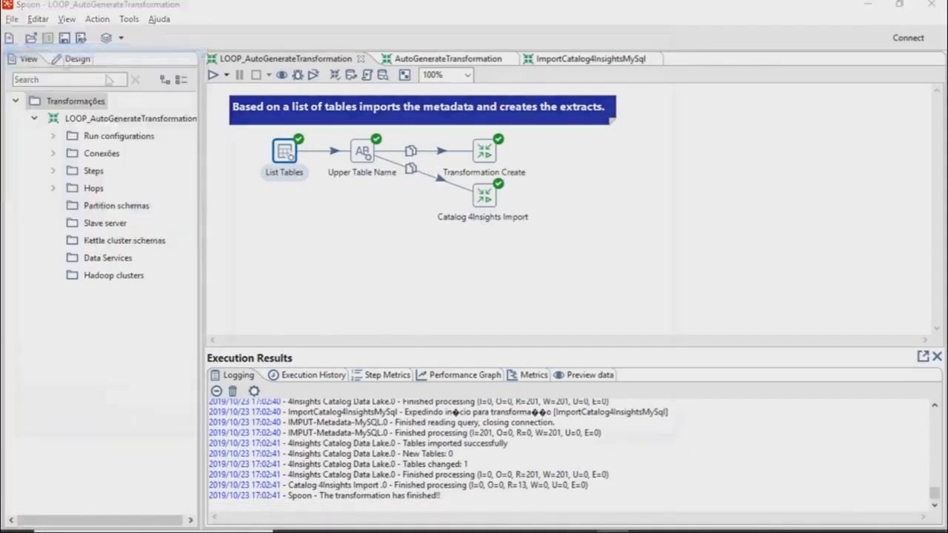
click(290, 283)
click(575, 424)
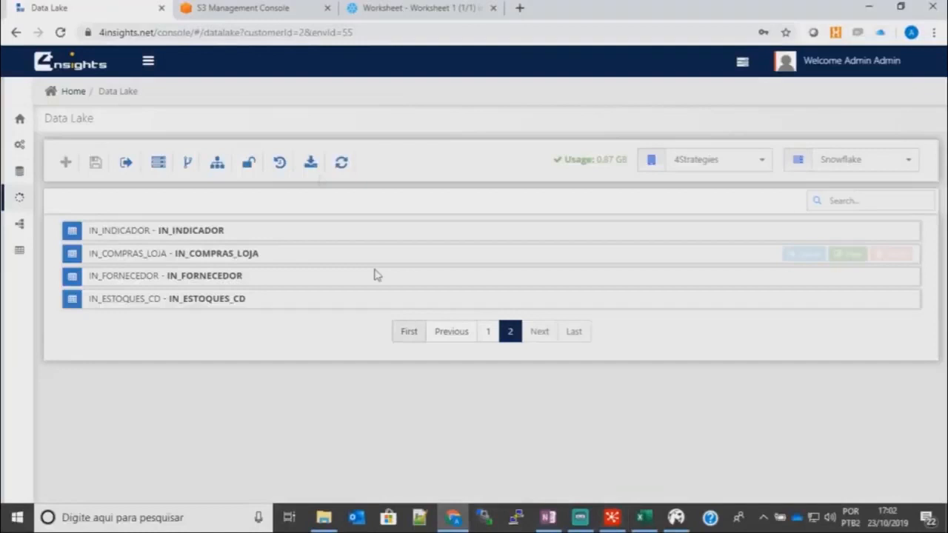
Check the DataLake_Snowflake folder in the S3 console and the Snowflake worksheet before running the extract.
click(212, 18)
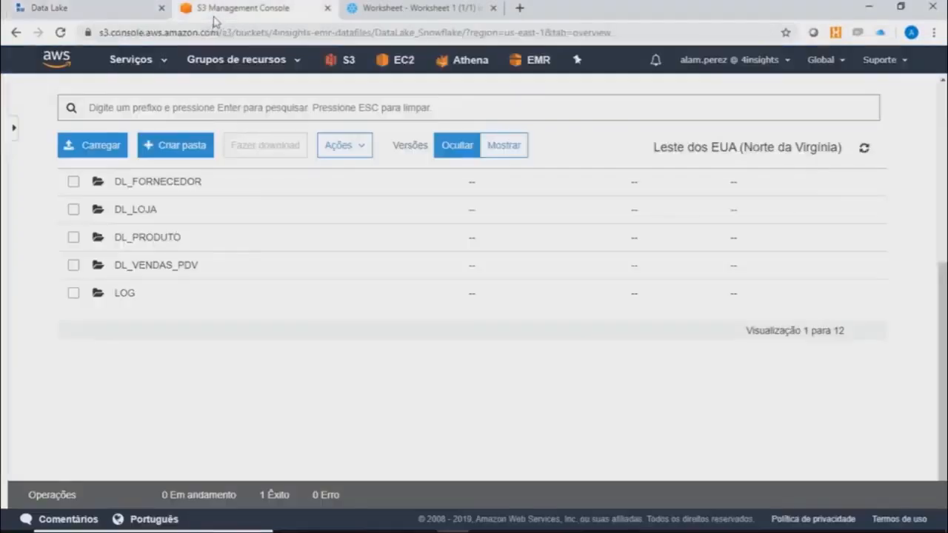
key(ctrl+Tab)
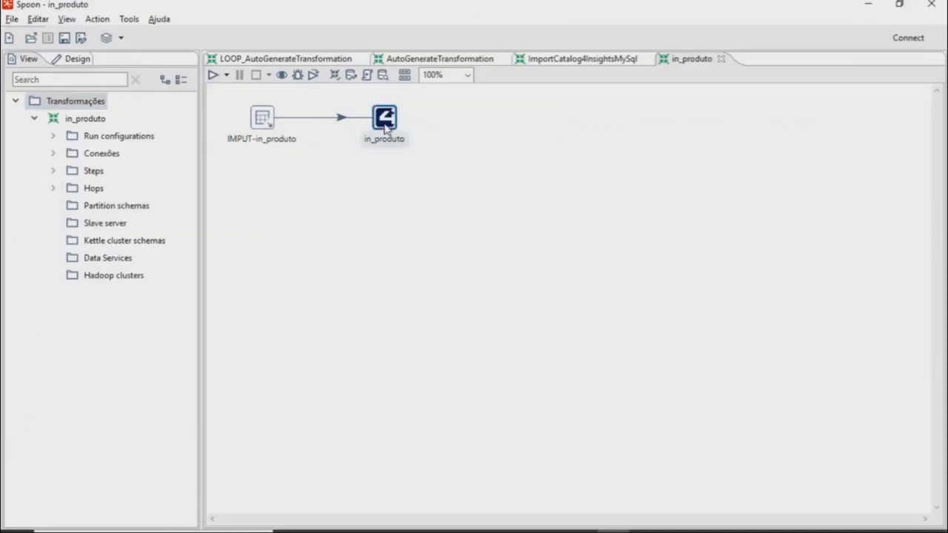
In Spoon, load the incoming fields into the field list of the in_produto 4insights output step and accept them.
double_click(385, 118)
click(171, 51)
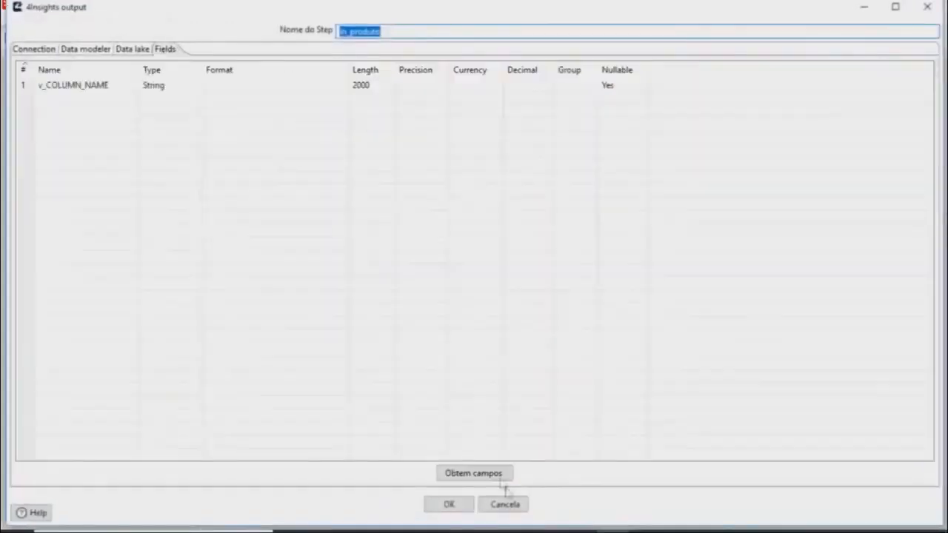
click(492, 474)
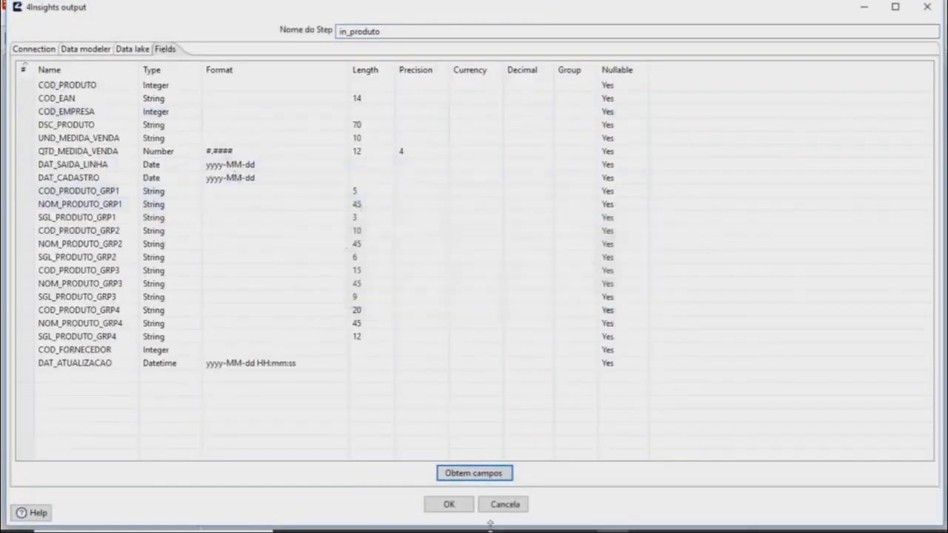
click(449, 505)
Save the in_produto transformation and run it.
click(65, 40)
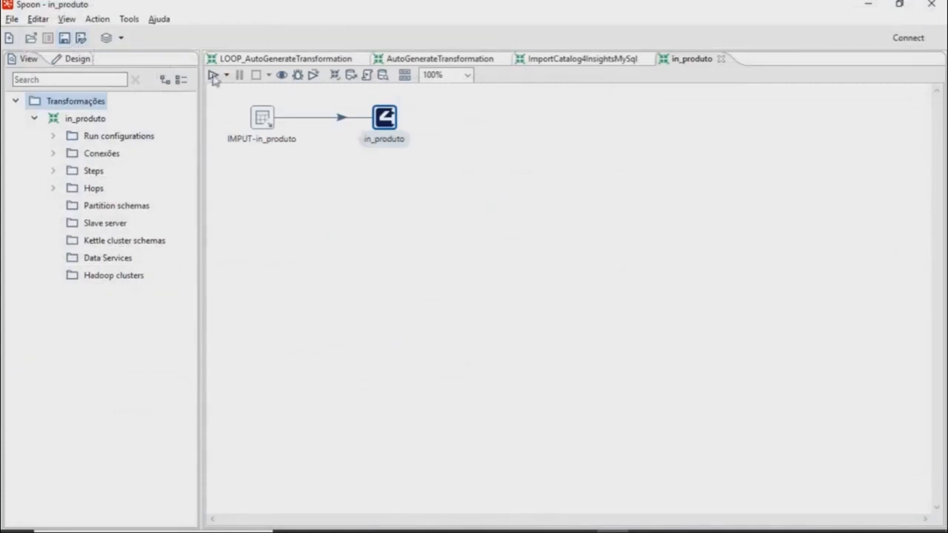
click(213, 75)
click(633, 443)
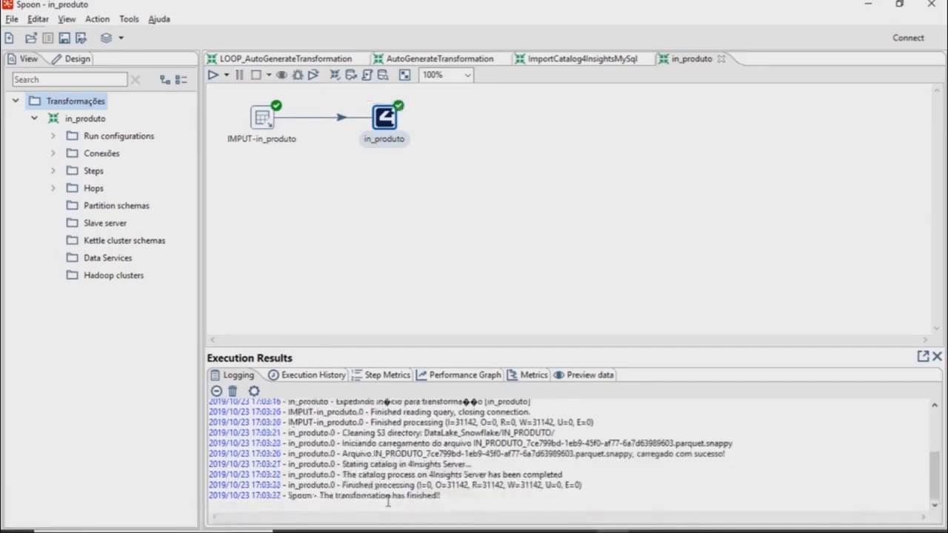
Switch to the Snowflake worksheet, refresh the database objects and preview the data of the IN_PRODUTO external table.
mouse_move(581, 517)
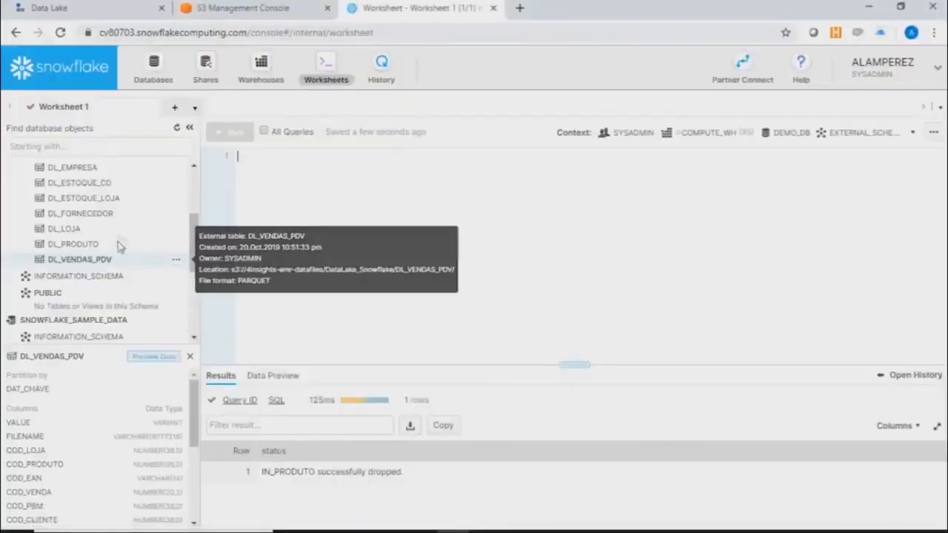
click(177, 129)
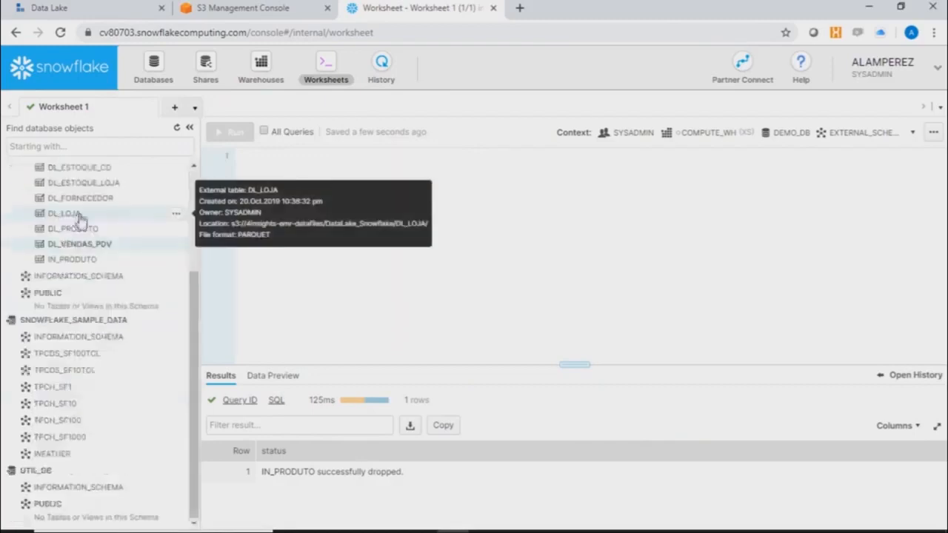
click(176, 261)
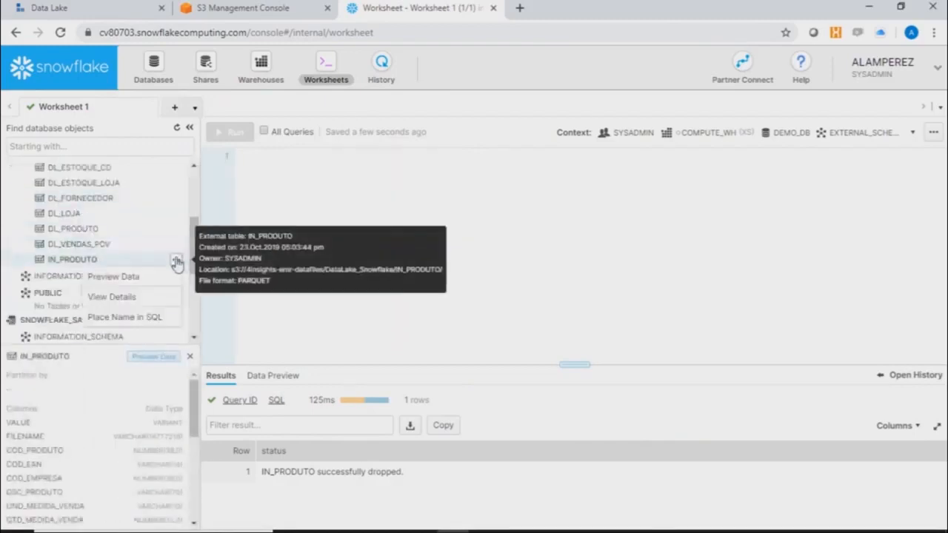
click(154, 276)
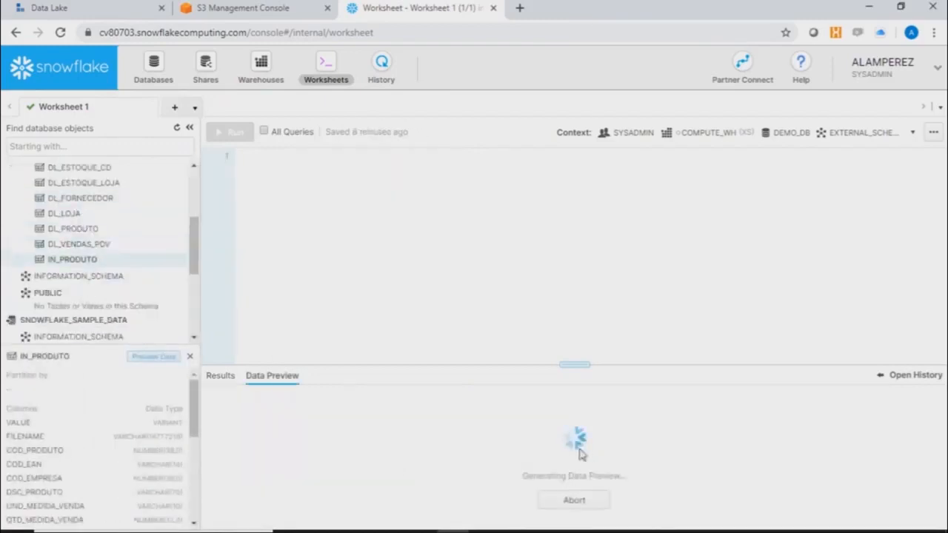
In the S3 console, refresh the DataLake_Snowflake folder listing and open the IN_PRODUTO folder.
click(232, 13)
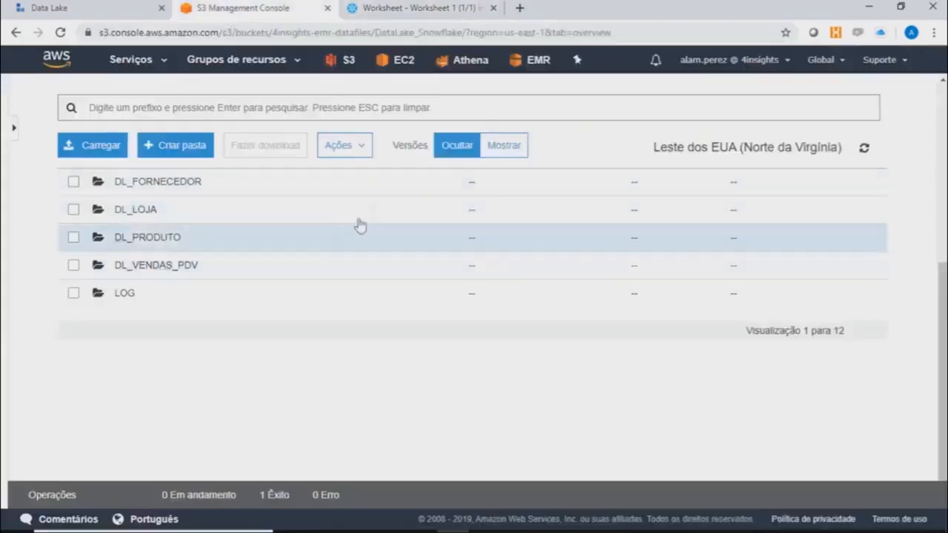
click(864, 148)
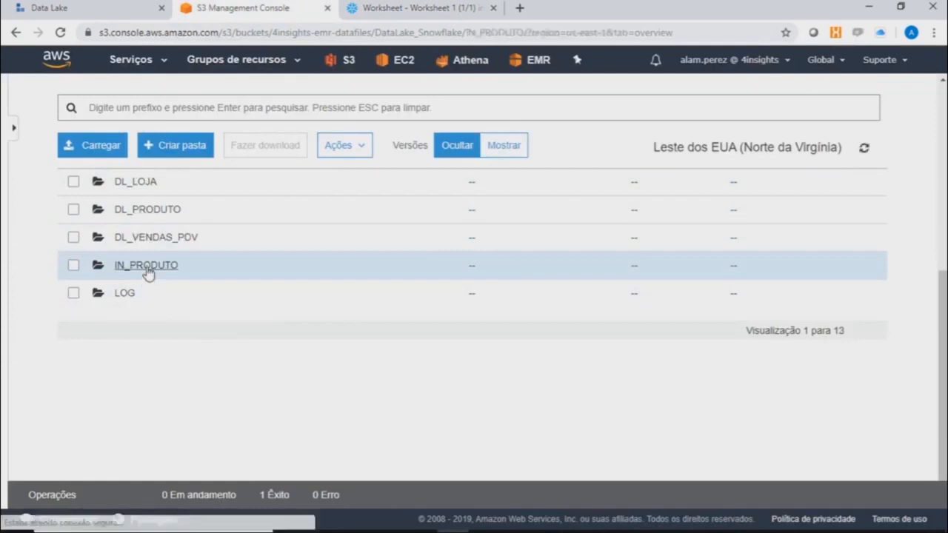
click(148, 269)
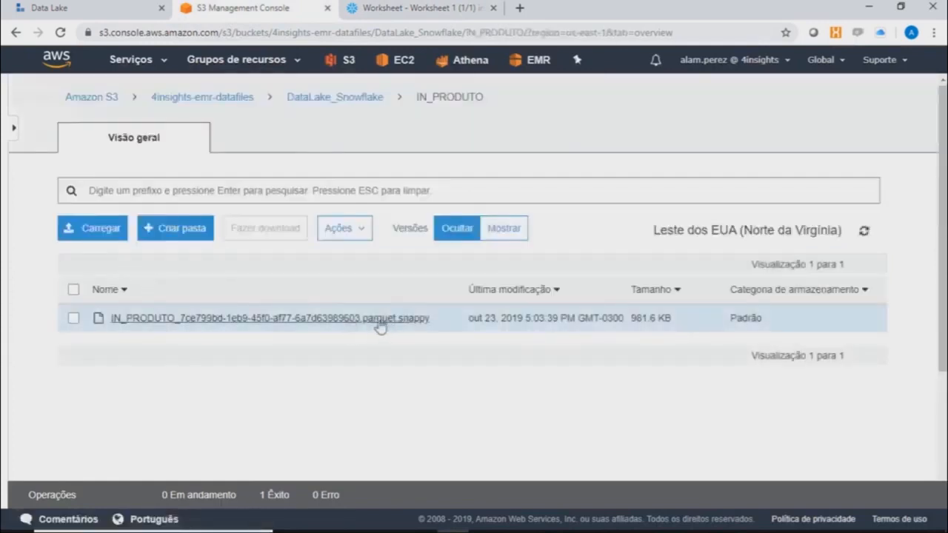
Open AWS Glue in a new browser tab and view the tables of the datalake_snowflake database.
click(159, 61)
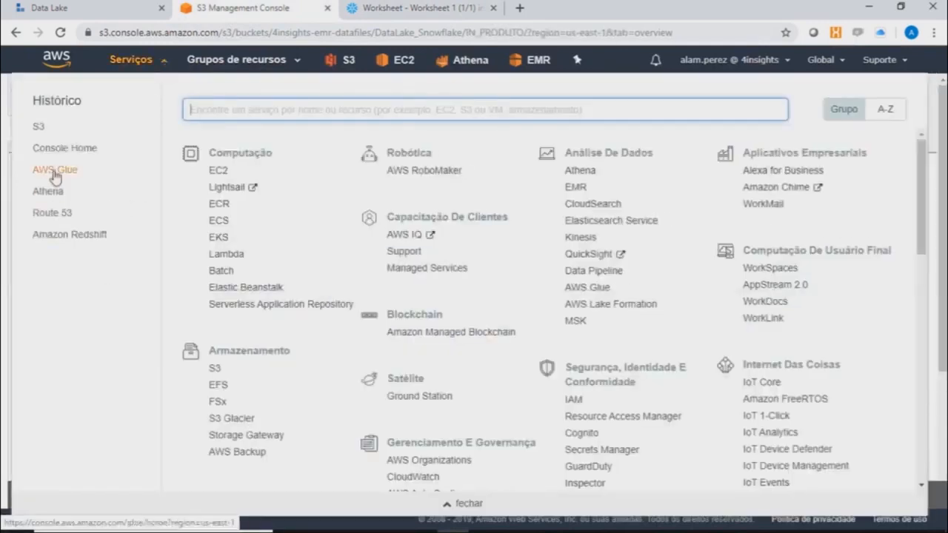
right_click(55, 172)
click(81, 180)
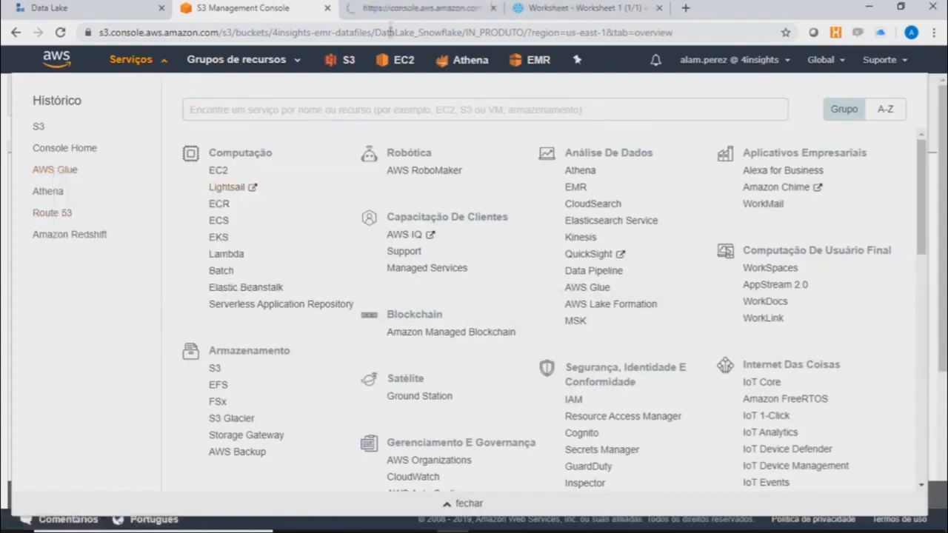
click(394, 15)
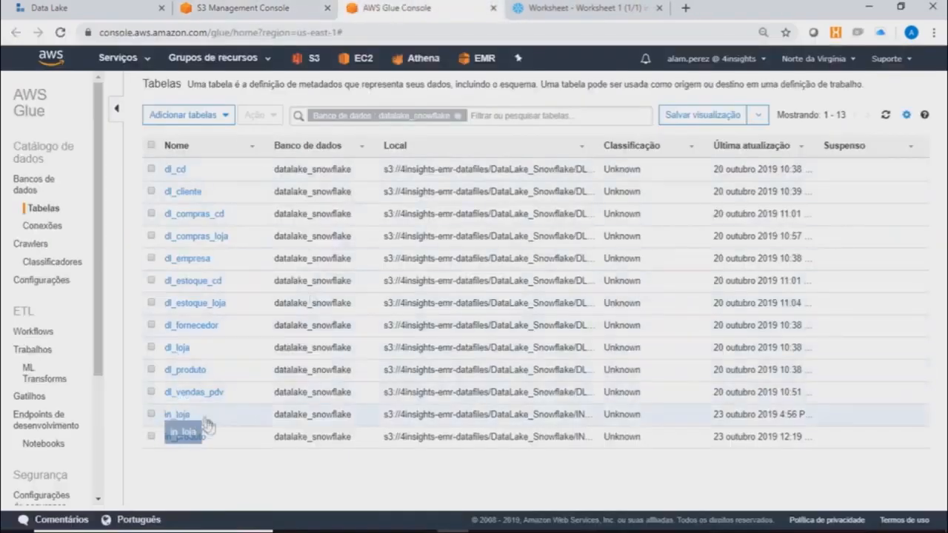
Open Athena in its own browser tab and preview the in_produto table of datalake_snowflake.
middle_click(191, 438)
click(519, 9)
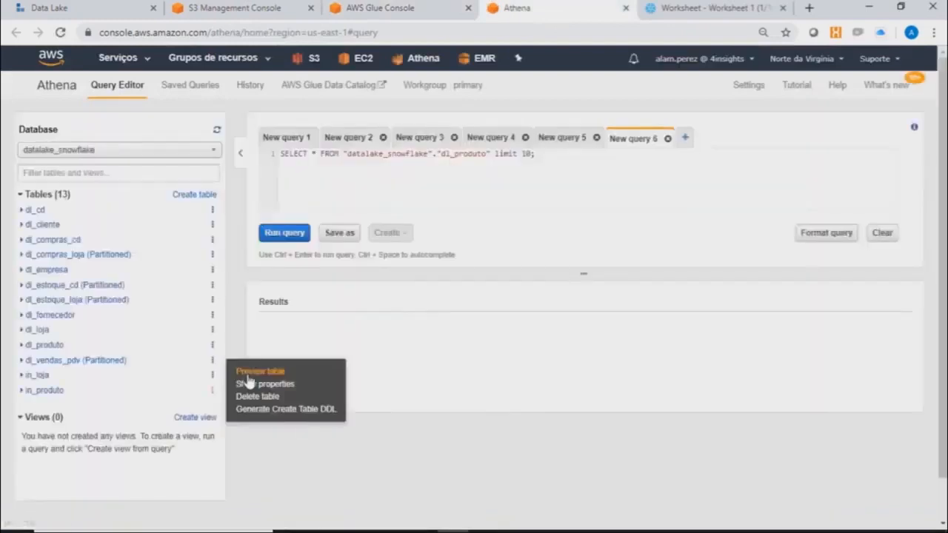
click(273, 369)
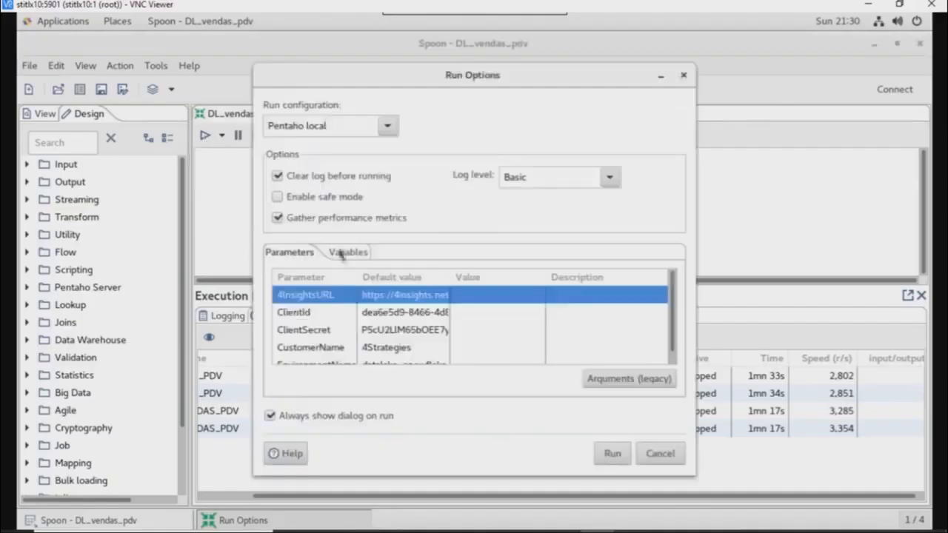
Run the DL_vendas_pdv transformation with the Pentaho local configuration and review the step metrics of its parallel copies.
click(609, 459)
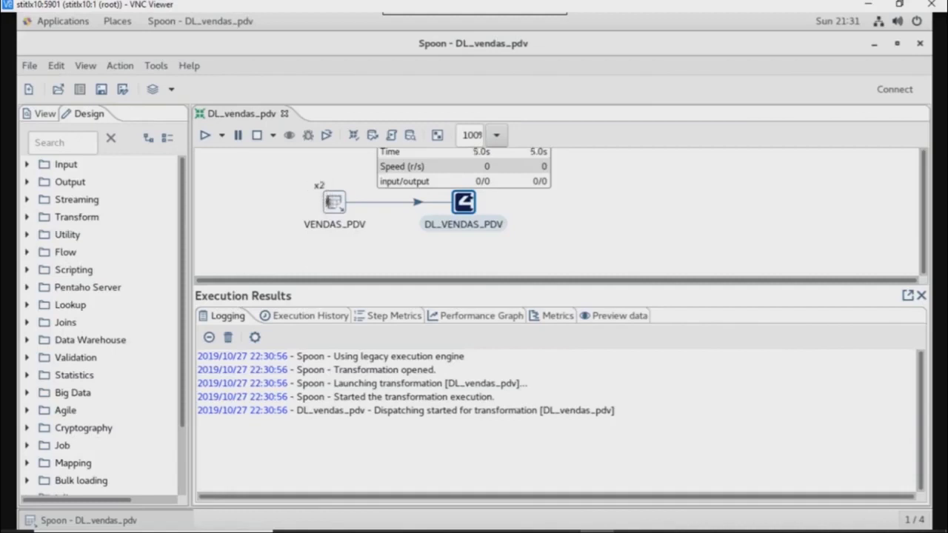
click(398, 315)
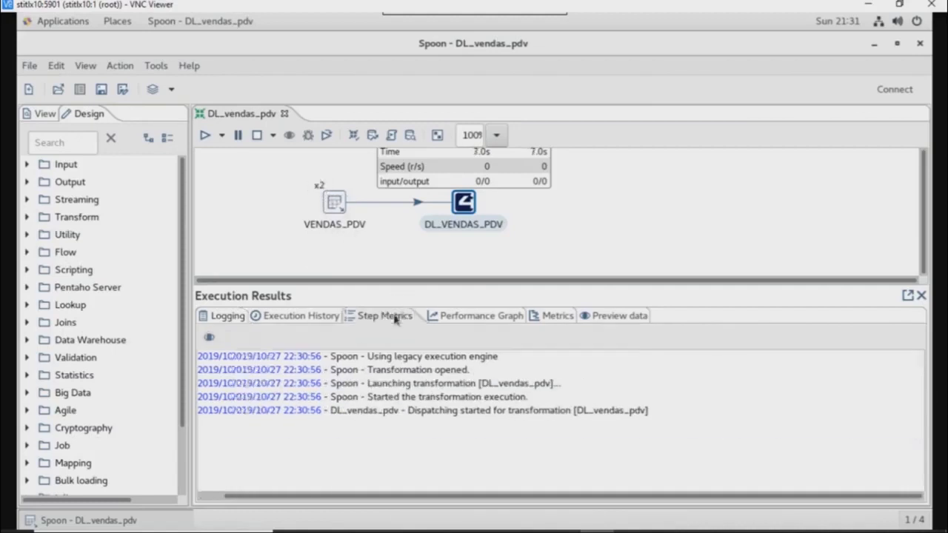
click(216, 497)
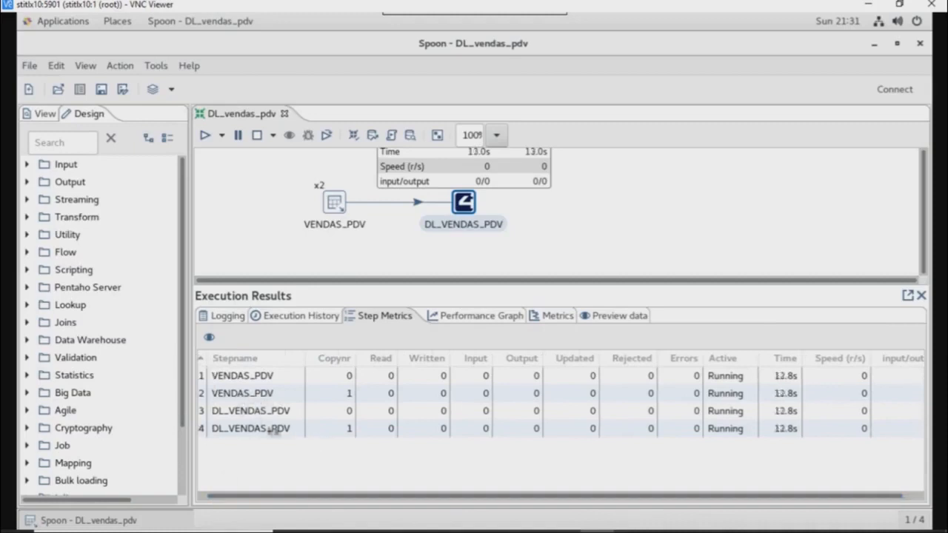
click(907, 505)
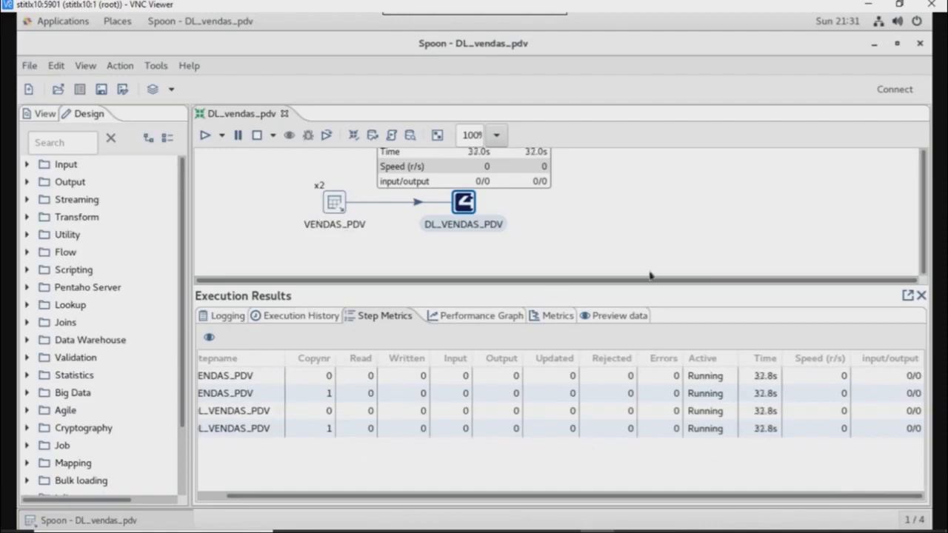
click(211, 496)
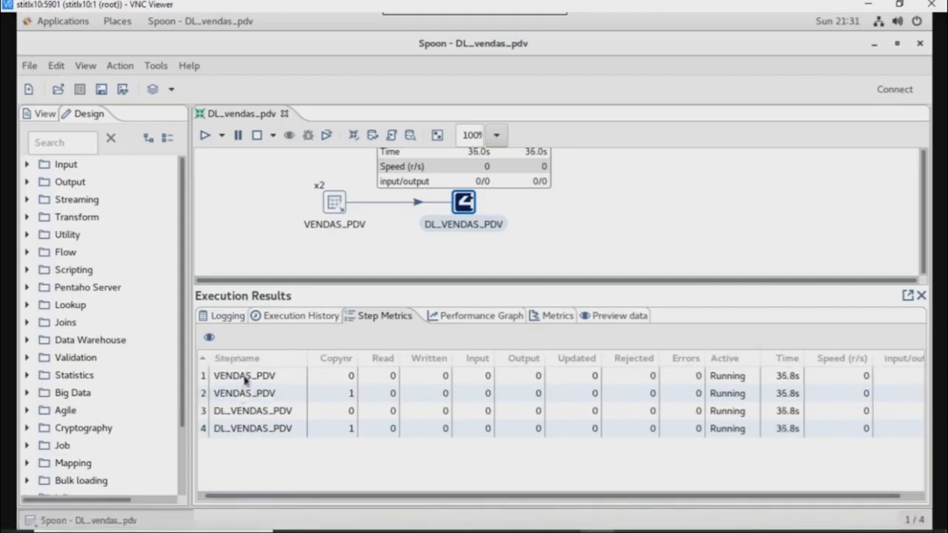
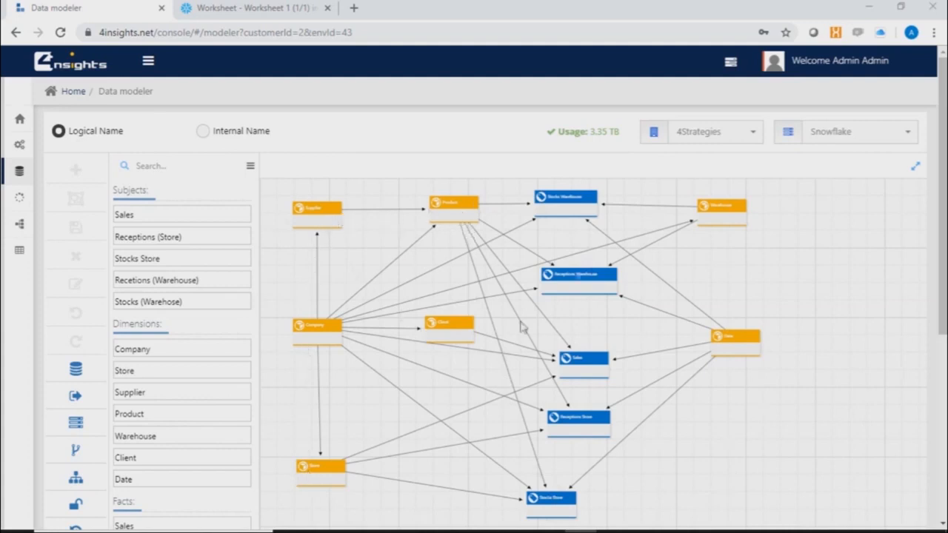
Open the Sales subject in the 4insights Data modeler and fit its fact and dimension diagram in view.
click(143, 222)
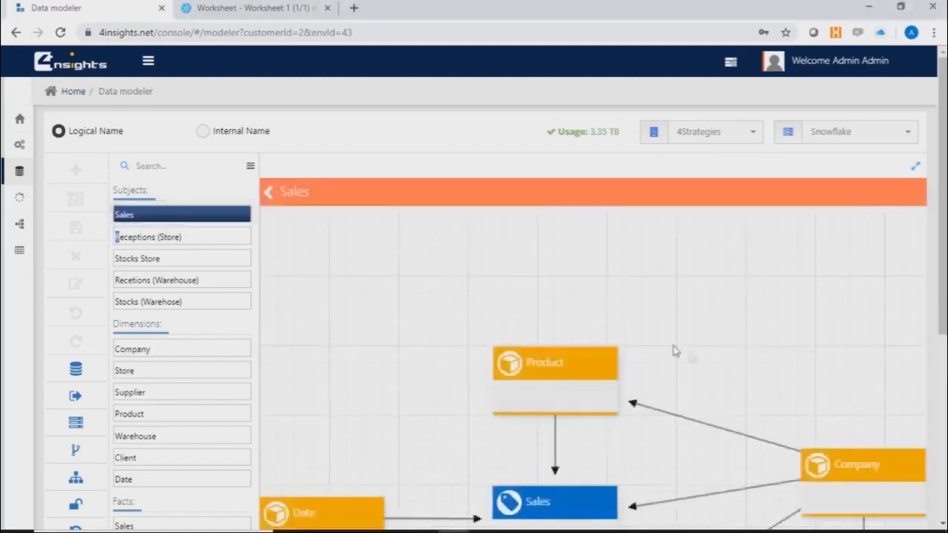
scroll(755, 316, down, 2)
scroll(756, 316, down, 2)
scroll(773, 435, up, 1)
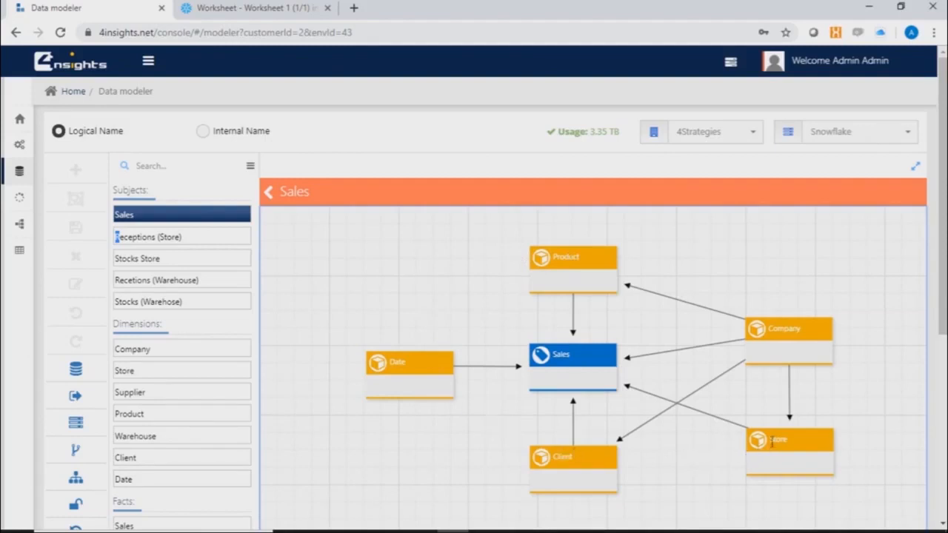
Open the Sales fact, view its internal names with data types, and return to logical names.
double_click(583, 361)
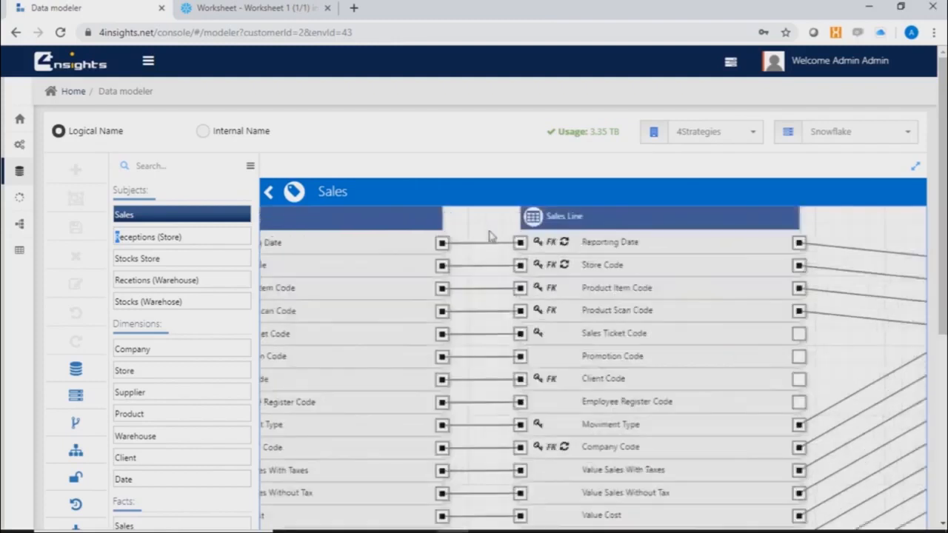
click(203, 132)
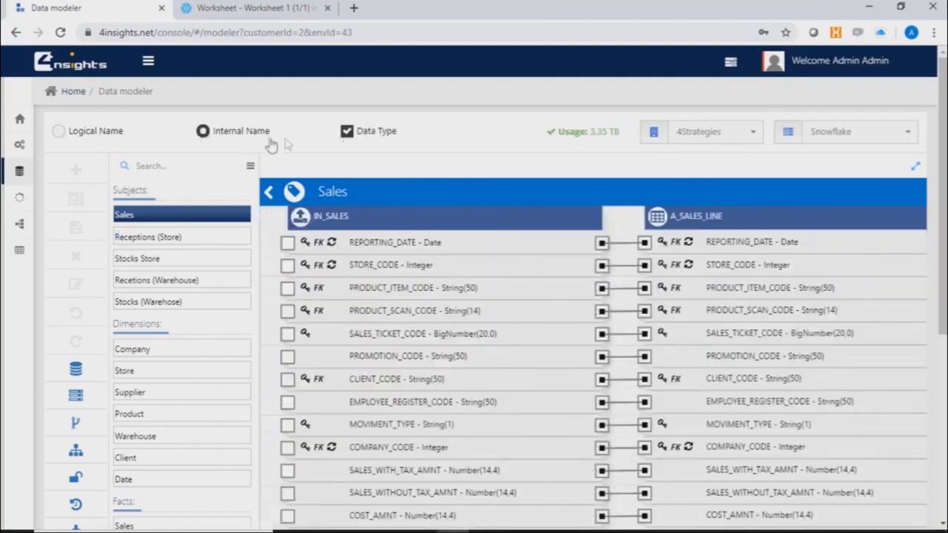
click(58, 133)
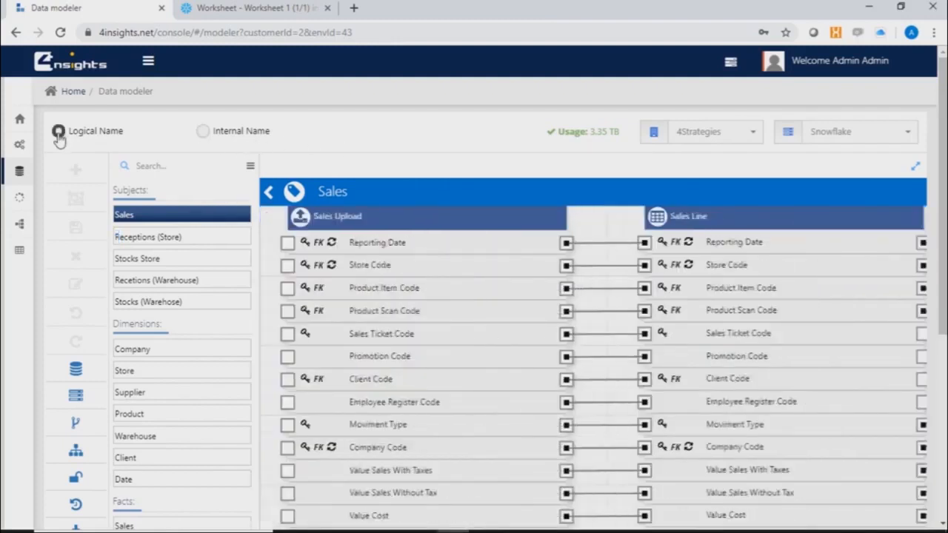
Examine the field mappings between the Sales Line, Sales Day and Sales Month tables of the Sales fact.
scroll(454, 262, up, 3)
drag(821, 281, 922, 266)
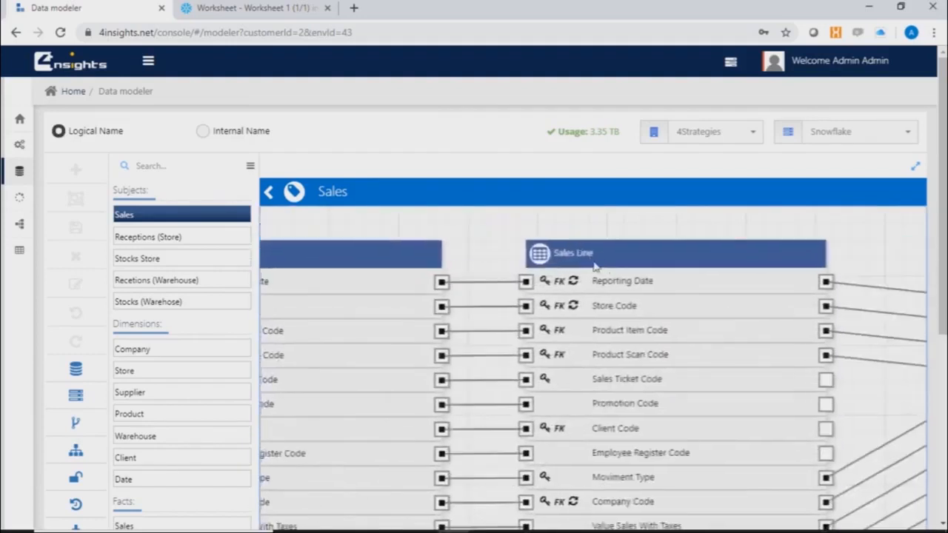
drag(891, 253, 451, 239)
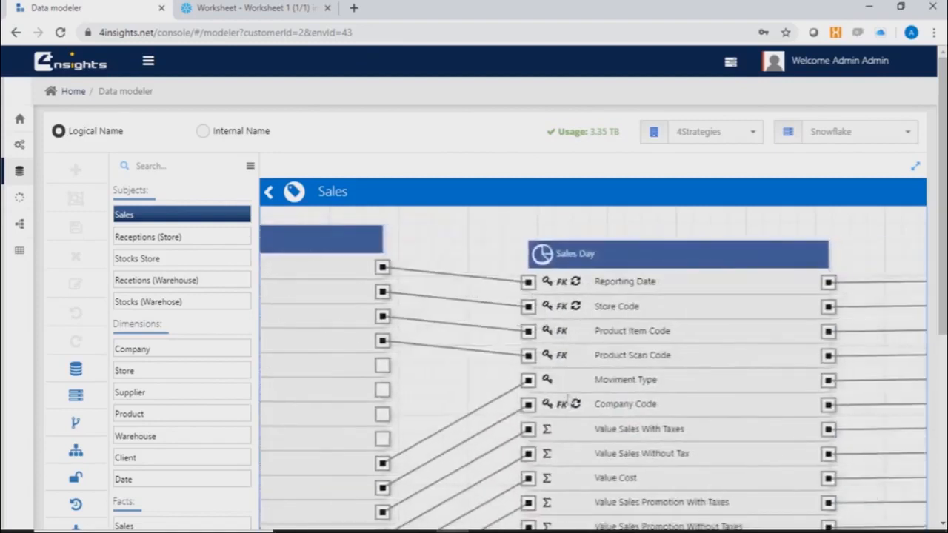
drag(454, 375, 446, 330)
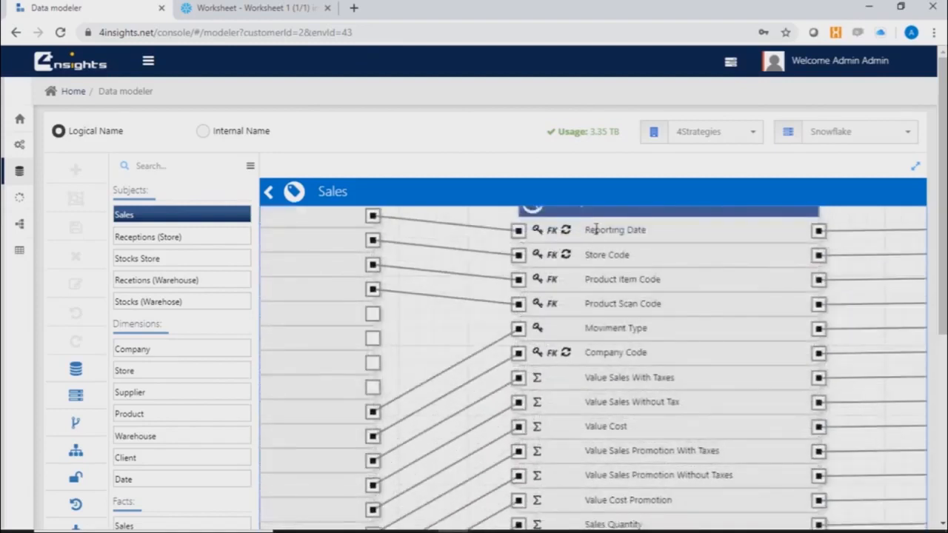
drag(461, 335, 406, 365)
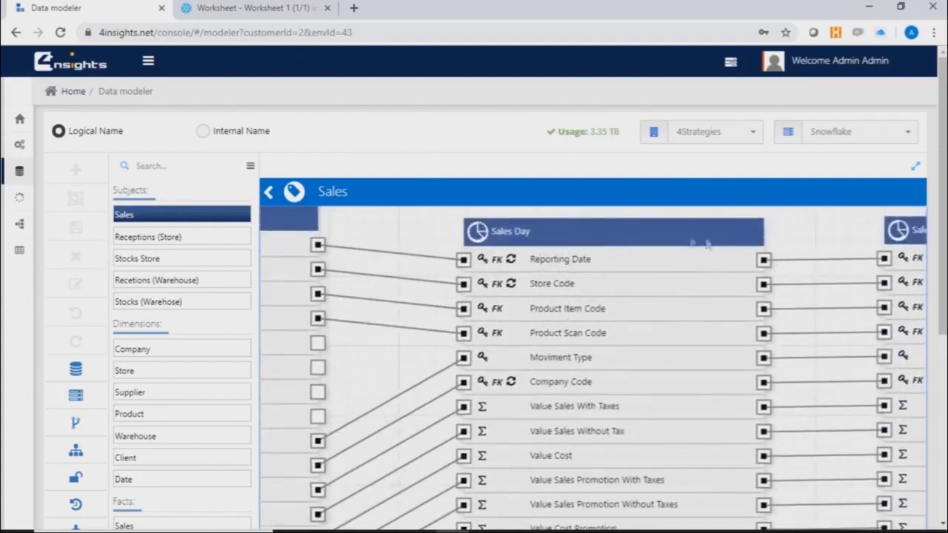
drag(820, 237, 420, 245)
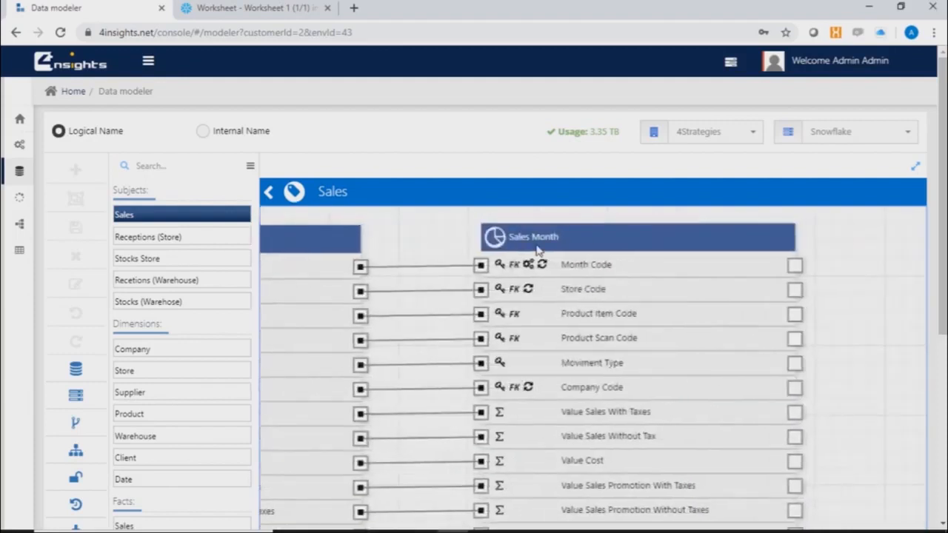
drag(459, 244, 669, 237)
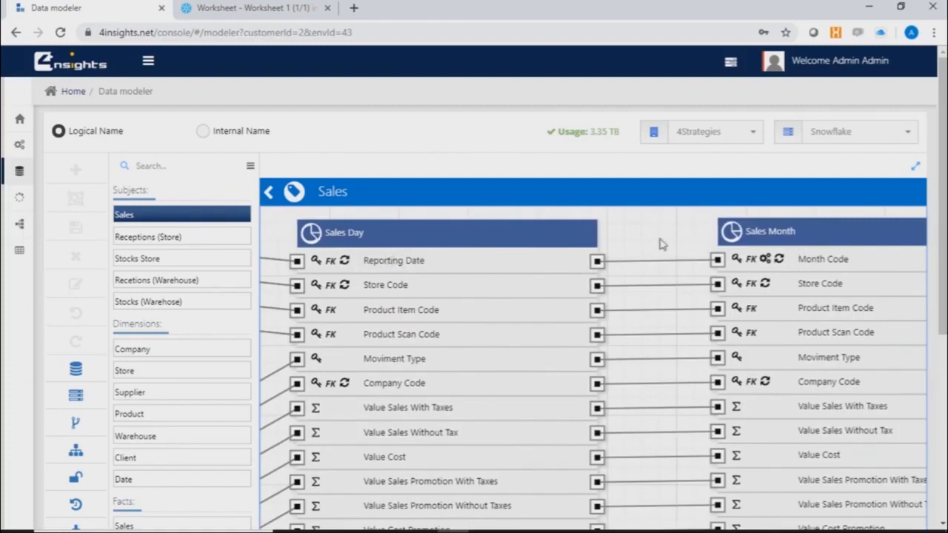
Return to the Sales subject diagram and open the Product dimension.
scroll(662, 245, down, 3)
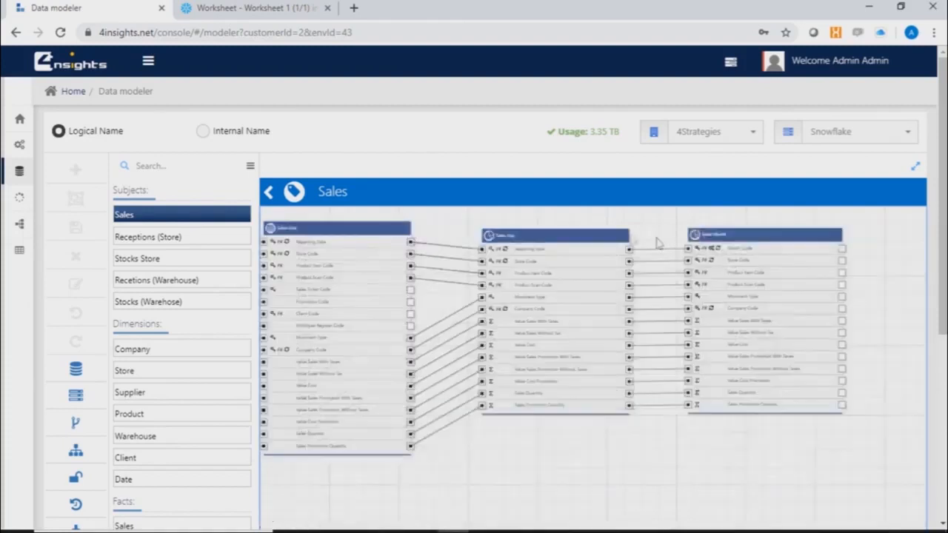
scroll(672, 224, down, 5)
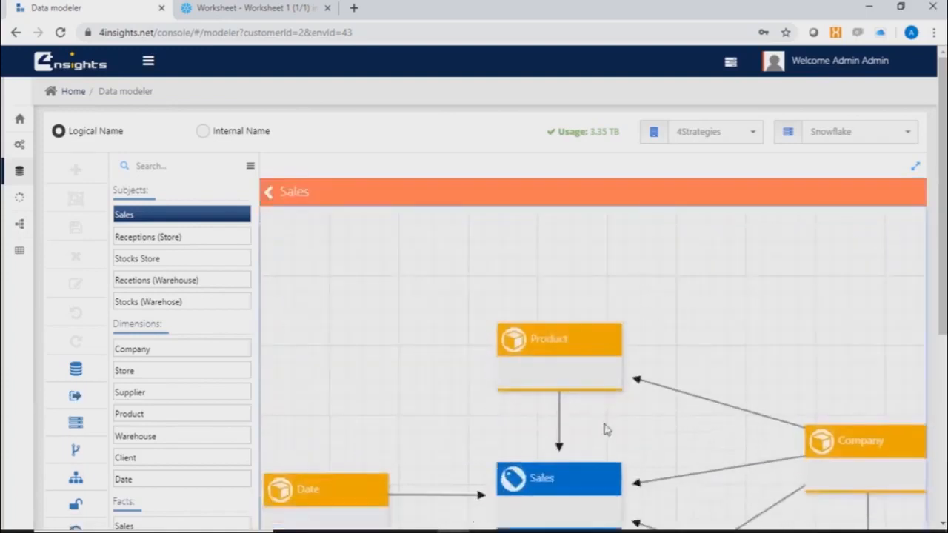
scroll(560, 340, up, 5)
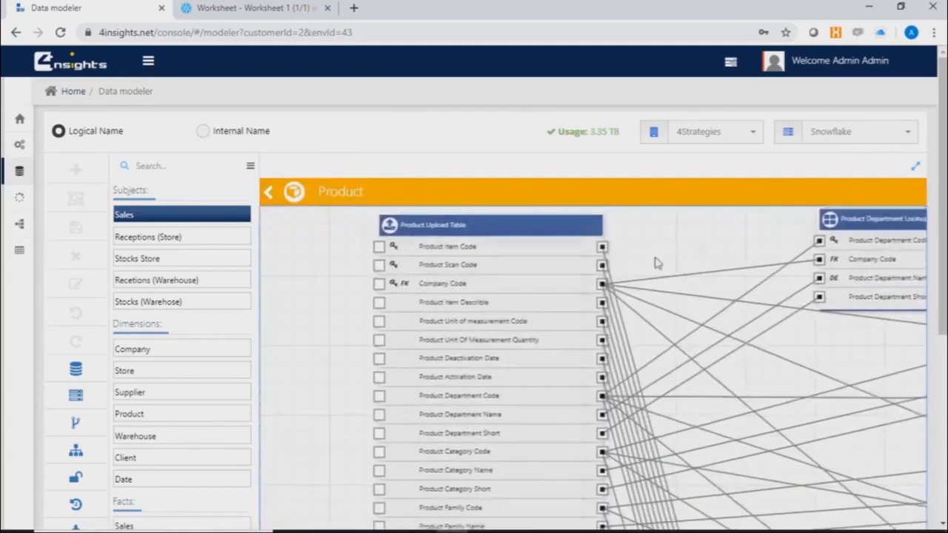
Show the Product dimension's internal names with data types and examine the D_PRODUCT_ITEM table.
drag(468, 339, 445, 351)
drag(786, 422, 692, 296)
drag(904, 492, 897, 396)
drag(895, 509, 885, 362)
drag(874, 483, 868, 378)
drag(756, 457, 774, 361)
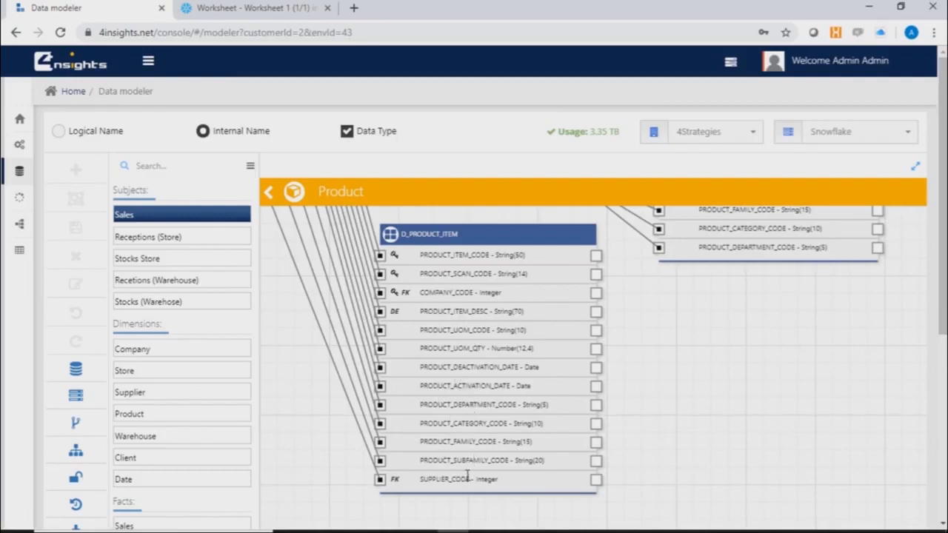
Examine the fields and mappings of the product department, category, family and subfamily tables.
scroll(677, 406, down, 3)
drag(863, 322, 836, 484)
drag(839, 385, 836, 440)
scroll(837, 442, up, 3)
drag(822, 507, 857, 281)
drag(657, 438, 787, 351)
drag(687, 444, 752, 332)
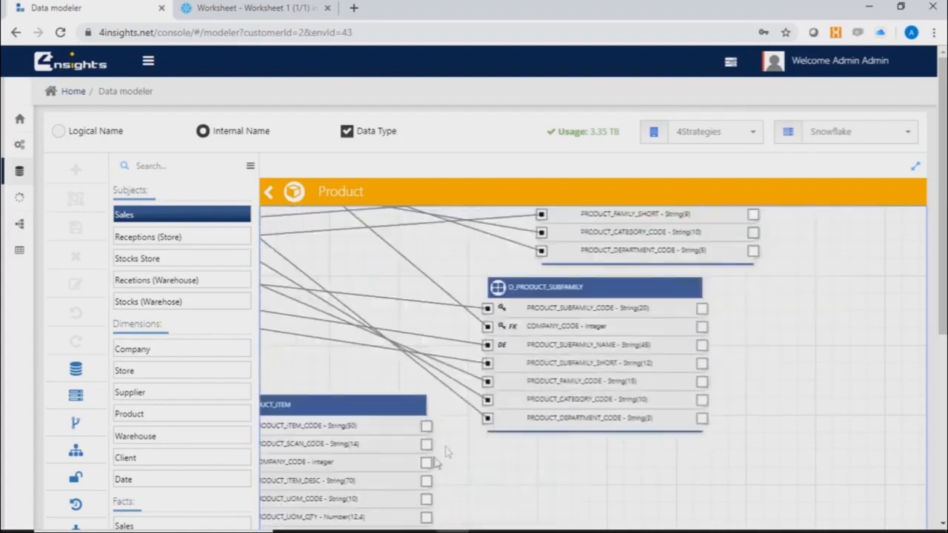
drag(806, 307, 744, 450)
drag(793, 306, 783, 496)
drag(606, 287, 704, 245)
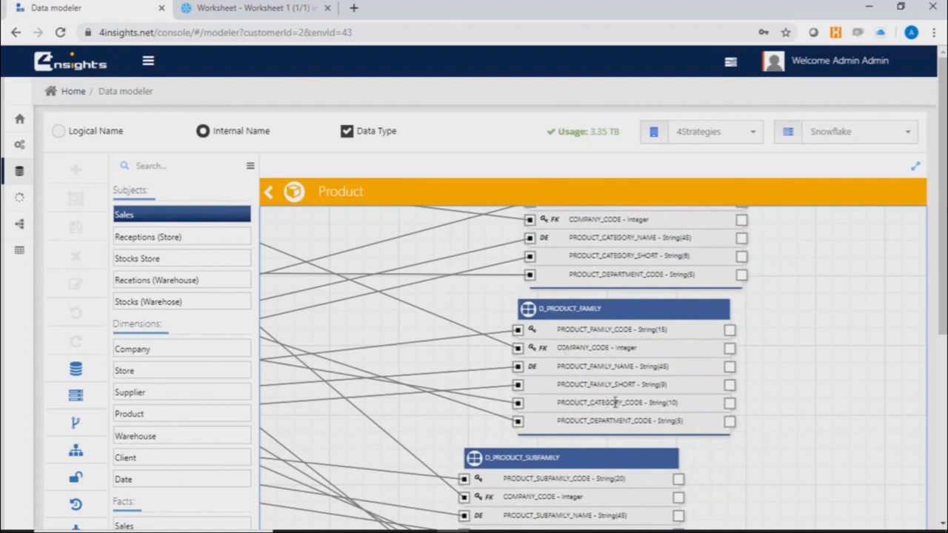
drag(740, 471, 772, 320)
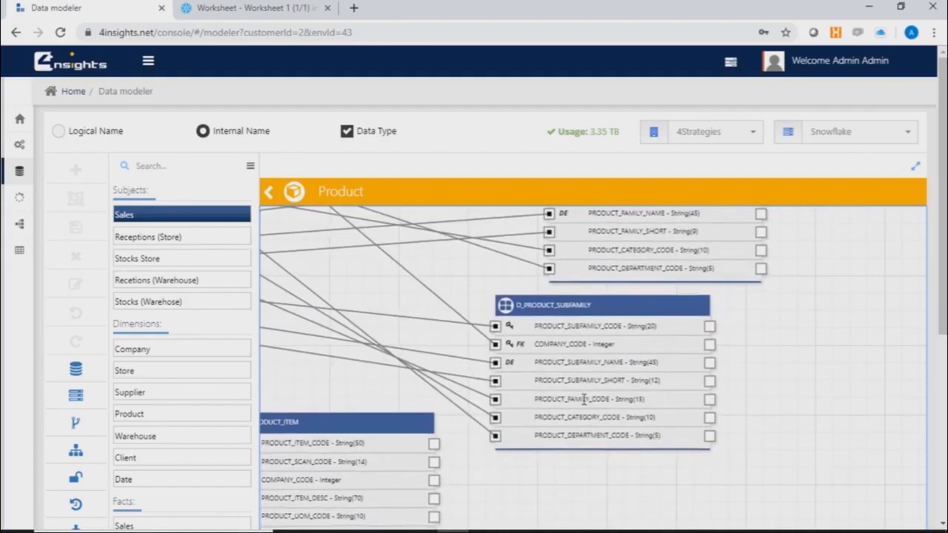
drag(817, 406, 802, 518)
drag(829, 311, 828, 487)
drag(544, 279, 693, 289)
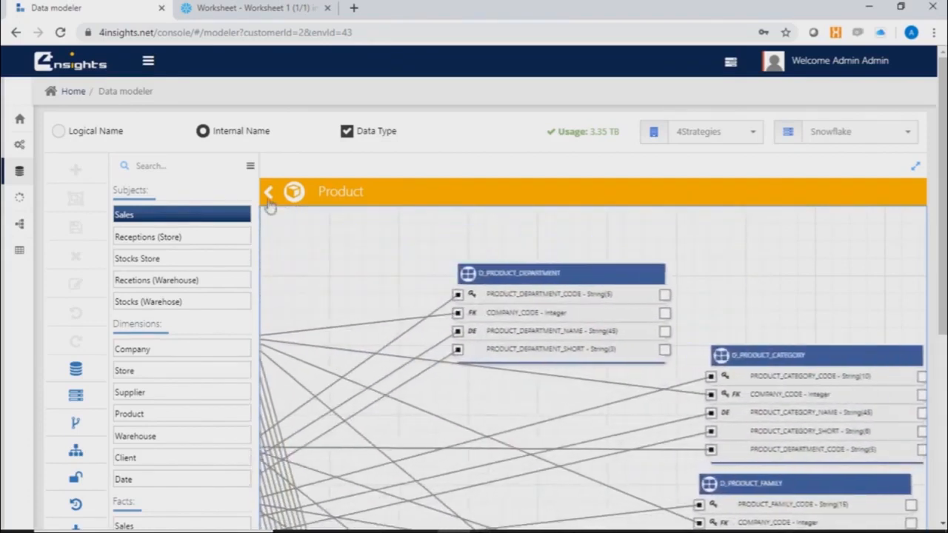
Open the Date dimension from the Sales subject and examine its D_DATE, D_DATE_BIMESTER and D_DATE_YEAR tables.
click(268, 191)
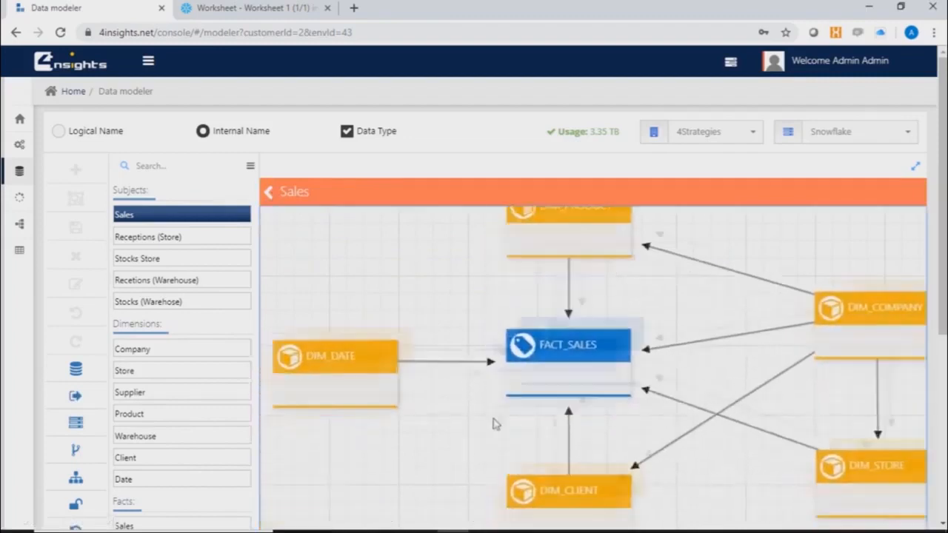
double_click(348, 315)
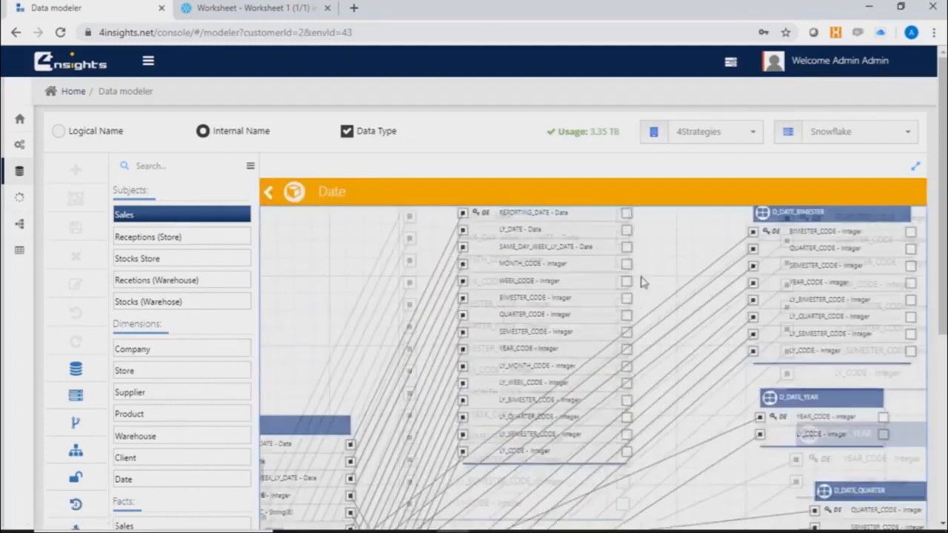
drag(581, 398, 600, 281)
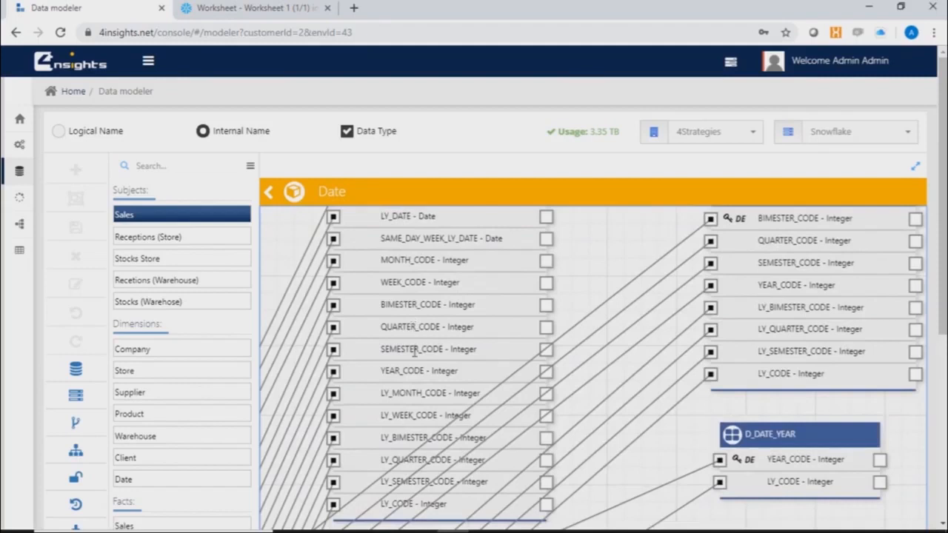
drag(771, 420, 578, 445)
scroll(779, 482, down, 4)
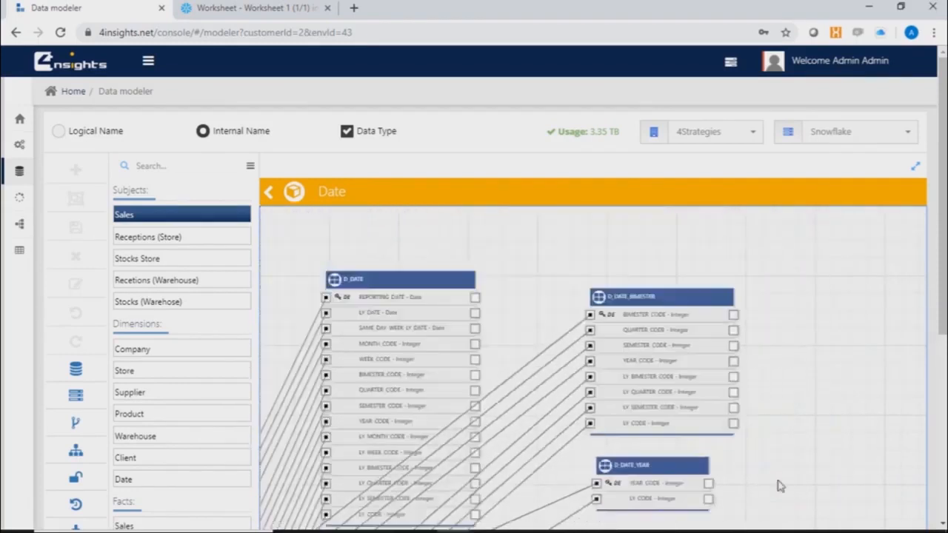
Return to the full model and generate the diagrams for the FACT_SALES fact.
click(267, 192)
drag(697, 389, 649, 277)
click(631, 361)
right_click(625, 351)
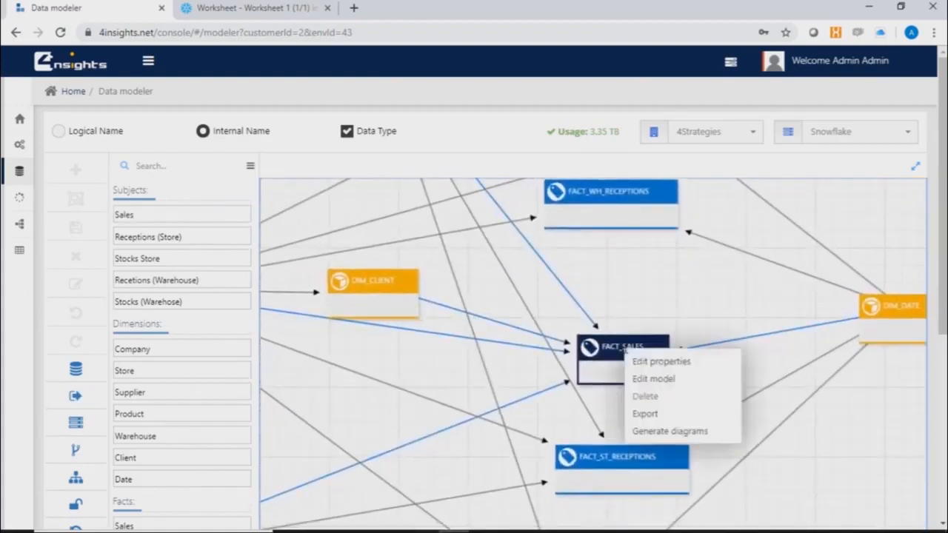
click(654, 432)
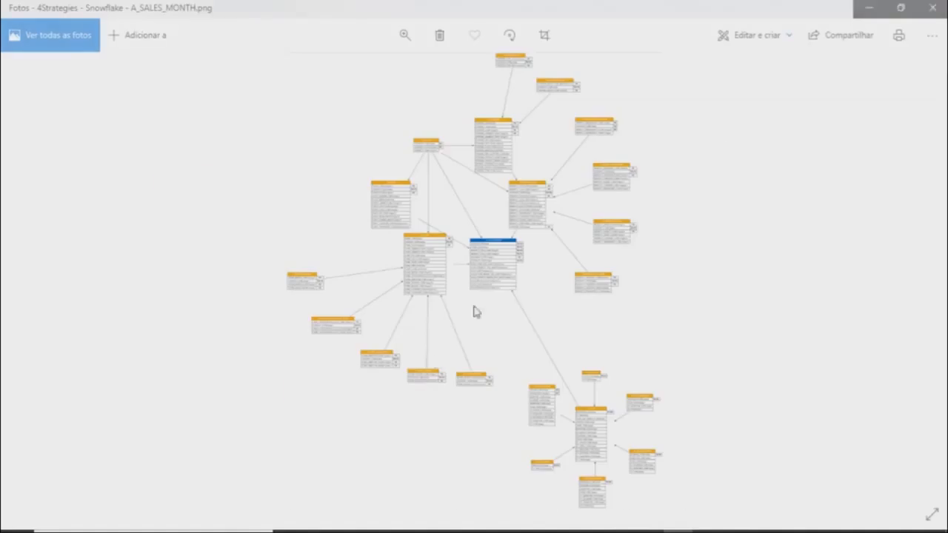
Examine the A_SALES_MONTH diagram image, covering the fact and its company, client, store and product tables.
scroll(474, 311, up, 3)
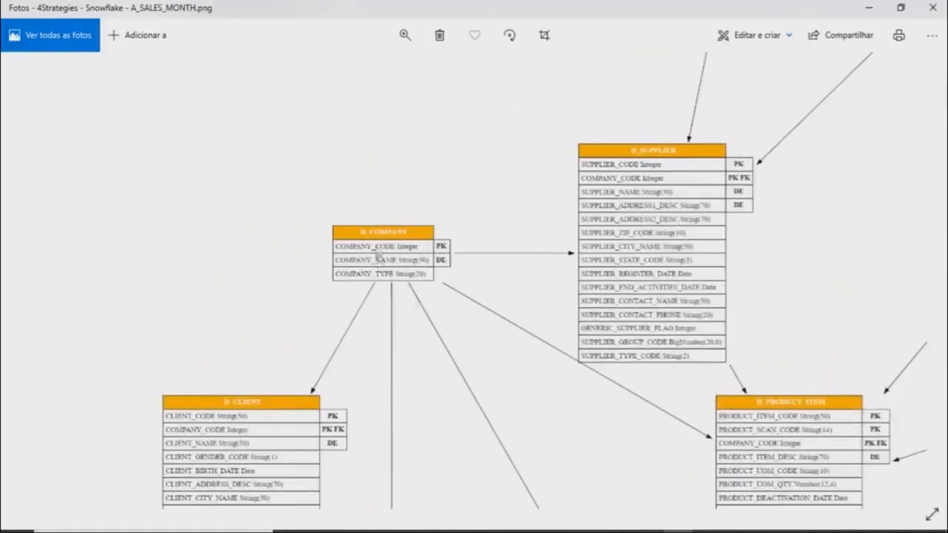
scroll(300, 366, down, 2)
scroll(398, 321, up, 2)
drag(512, 333, 426, 168)
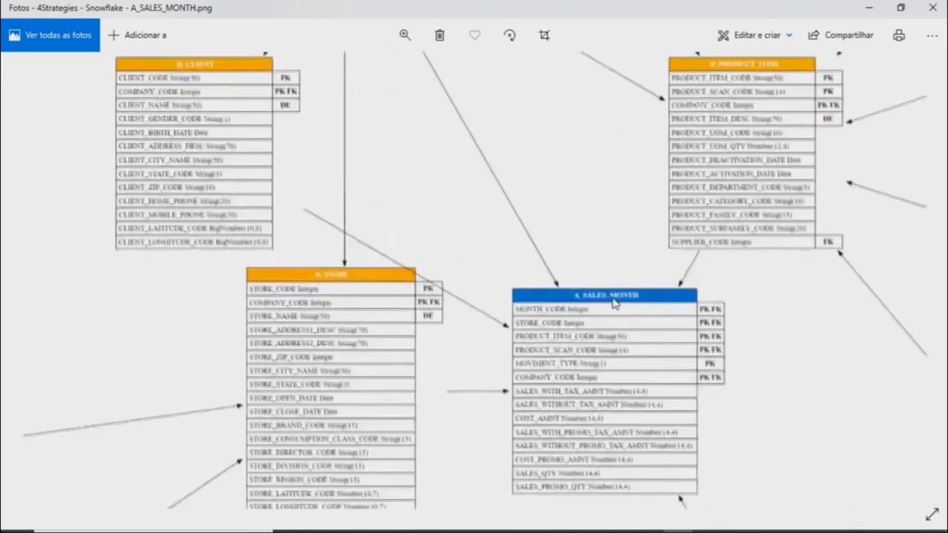
drag(766, 399, 829, 324)
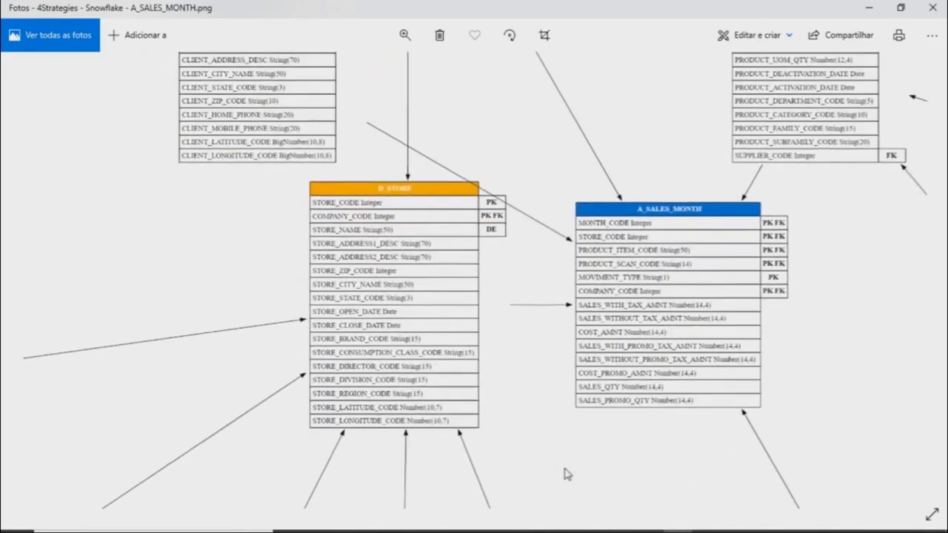
drag(565, 474, 716, 381)
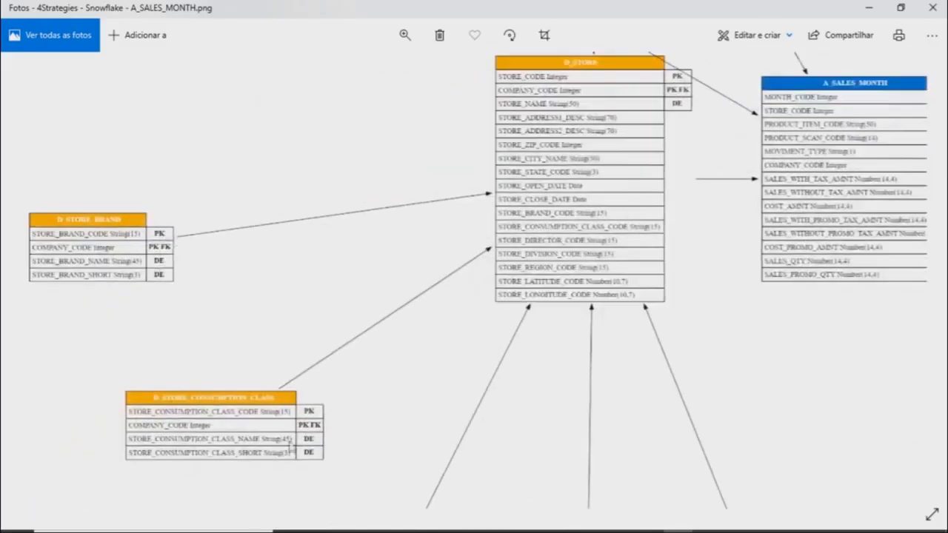
scroll(290, 444, down, 5)
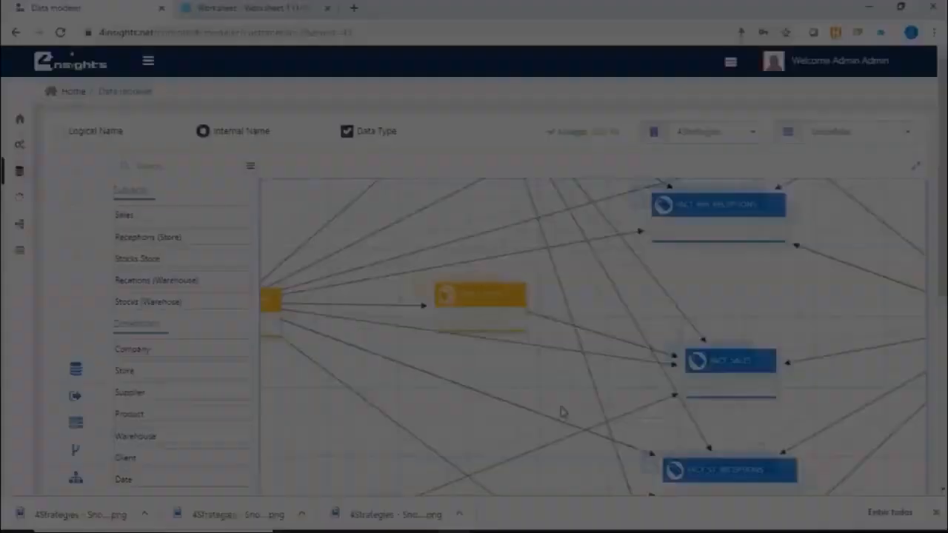
Open the DIM_SUPPLIER dimension from the full model and bring its IN_SUPPLIER table into close view.
drag(563, 413, 677, 445)
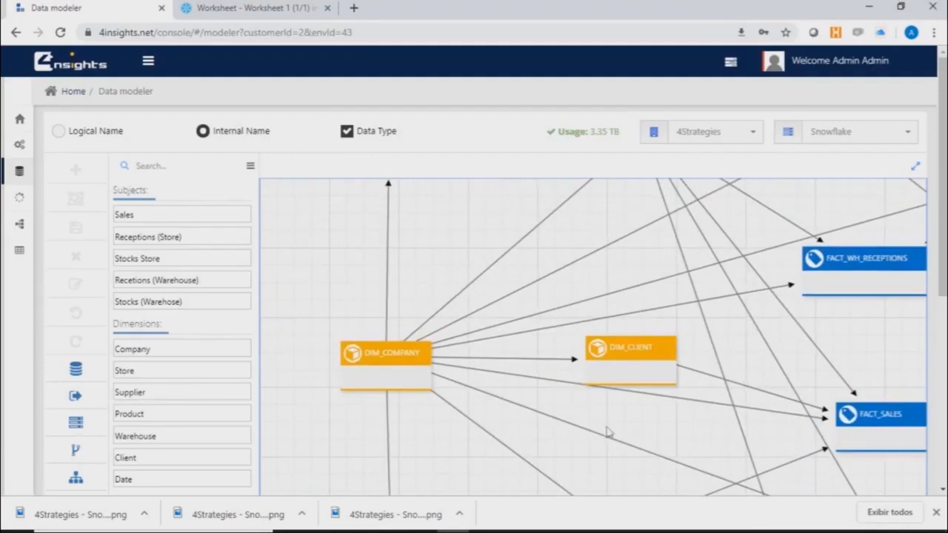
drag(420, 286, 440, 390)
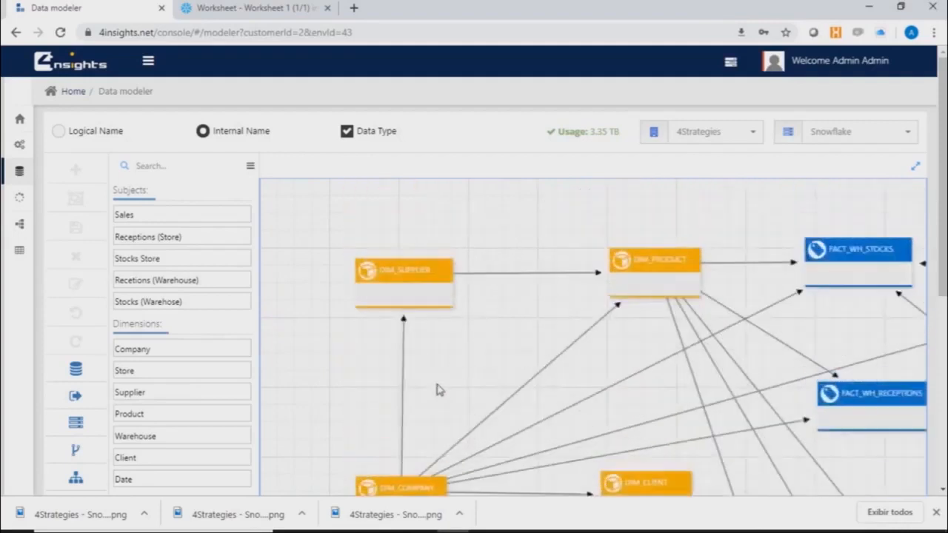
double_click(393, 272)
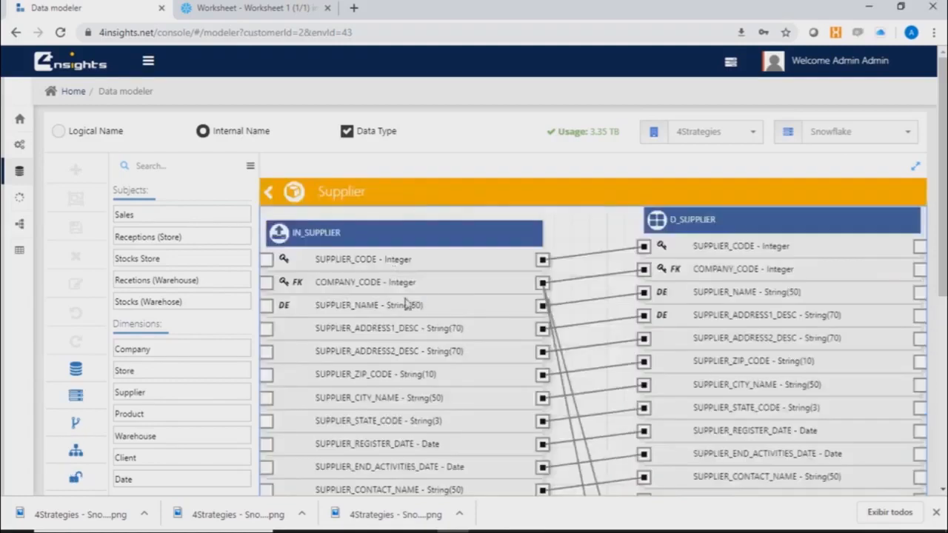
scroll(406, 304, up, 3)
drag(657, 268, 780, 365)
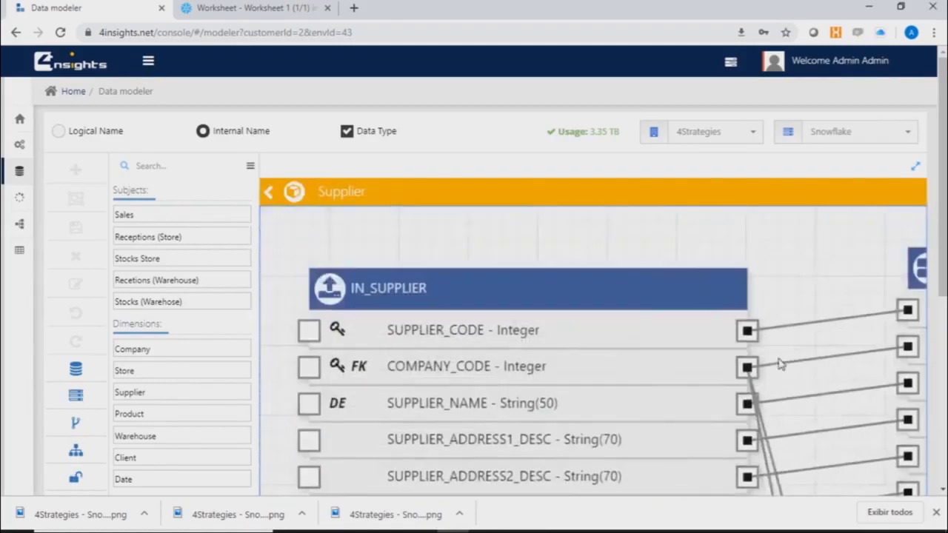
Open the IN_SUPPLIER table's properties and inspect the DL_FORNECEDOR source in its staging area query.
double_click(432, 291)
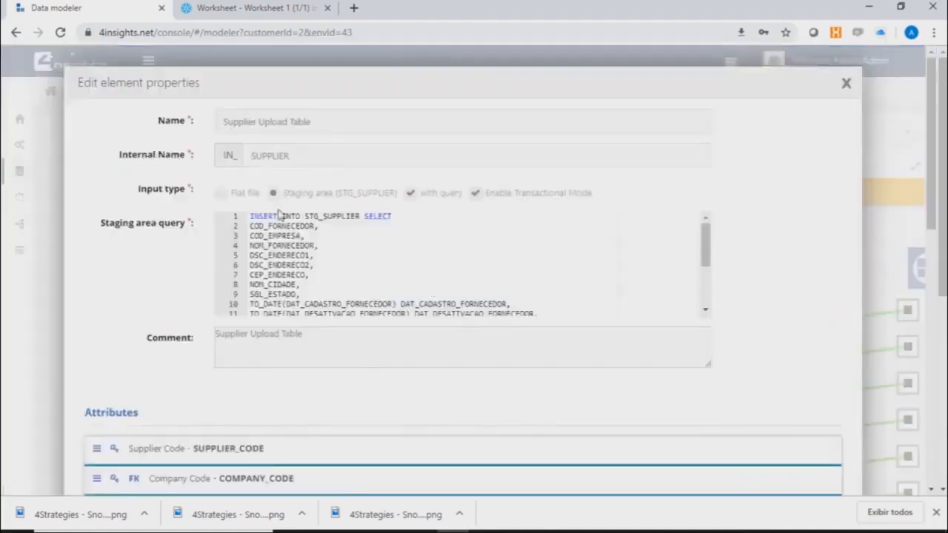
drag(704, 247, 704, 301)
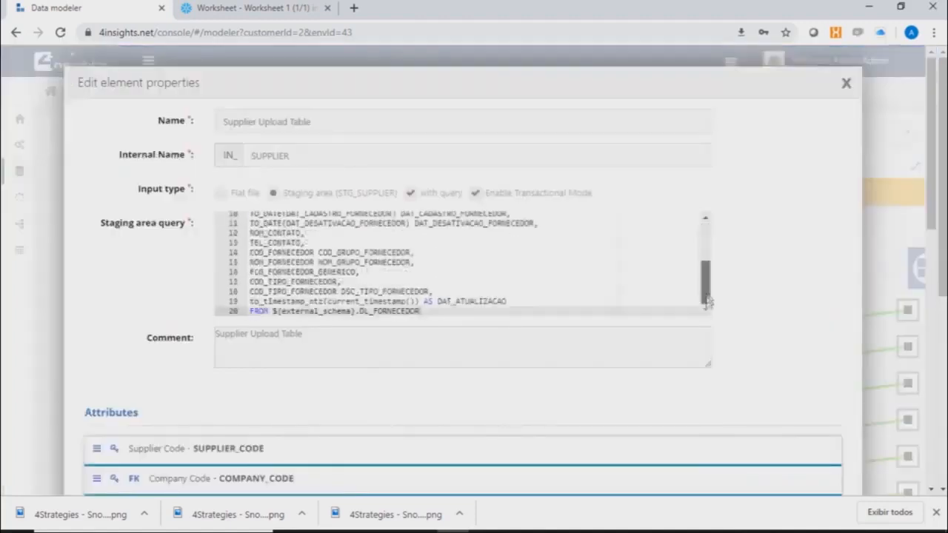
drag(419, 311, 246, 311)
click(300, 306)
double_click(300, 305)
double_click(302, 310)
drag(424, 311, 294, 264)
scroll(298, 267, up, 1)
scroll(300, 269, up, 2)
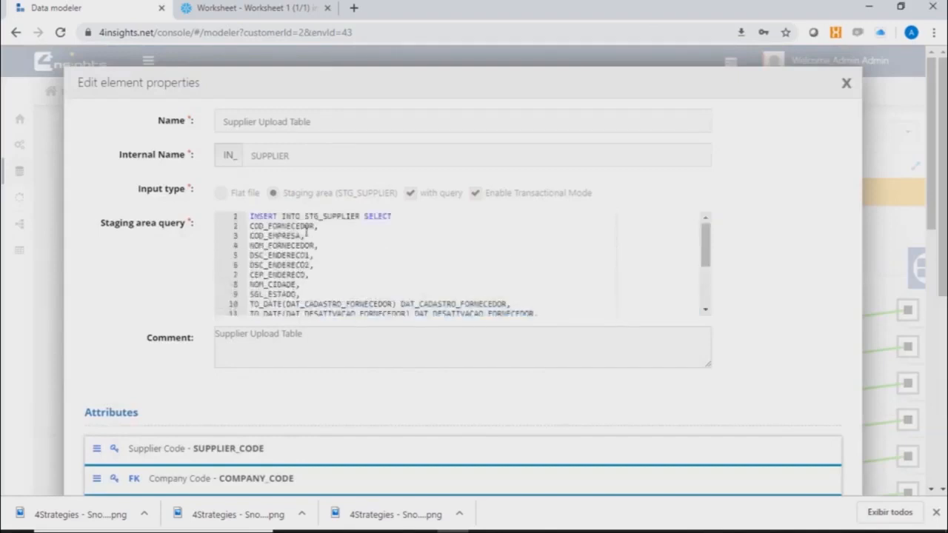
Highlight the STG_SUPPLIER target and the whole INSERT INTO statement in the staging area query.
drag(304, 217, 360, 216)
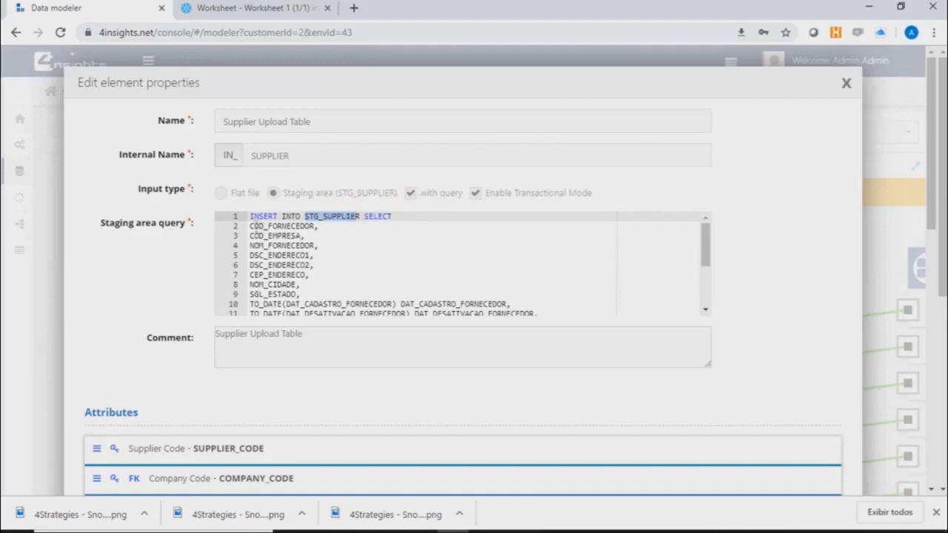
key(ctrl+a)
click(433, 311)
drag(423, 312, 245, 207)
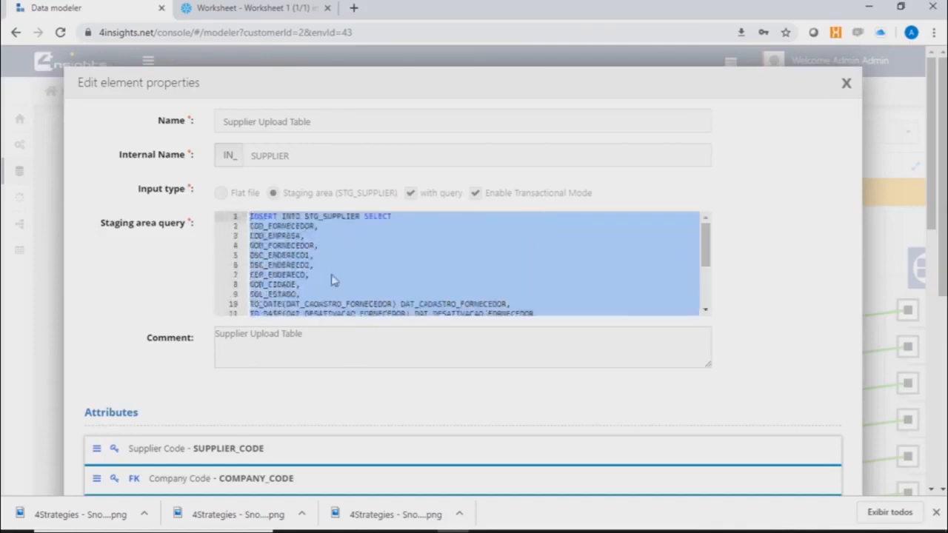
scroll(331, 280, down, 5)
scroll(326, 260, up, 5)
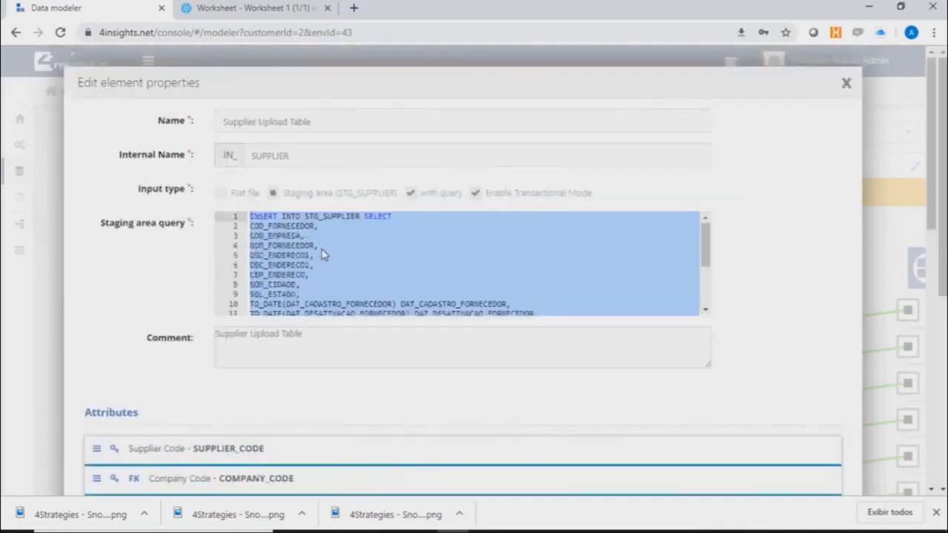
double_click(317, 215)
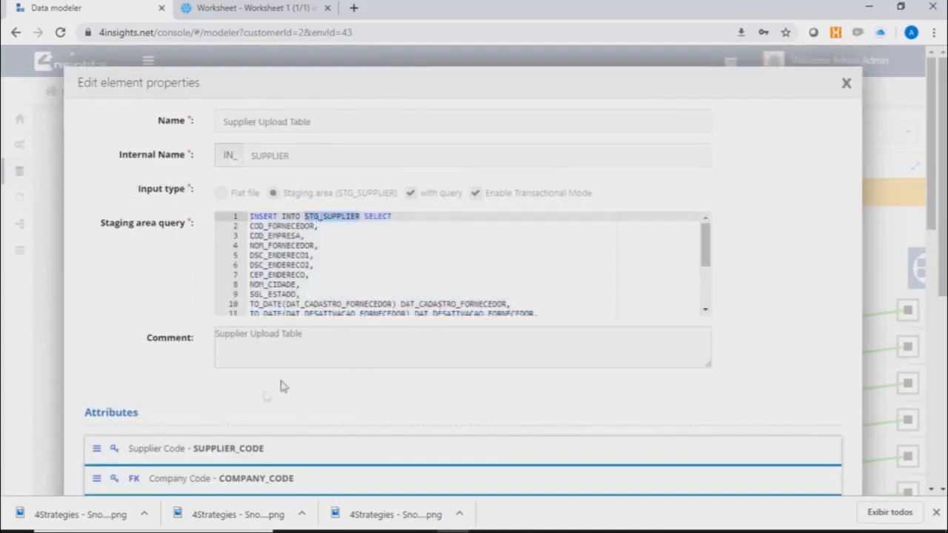
View the Supplier Code attribute's details and the remaining attribute options, leaving the table properties without saving.
scroll(241, 397, down, 2)
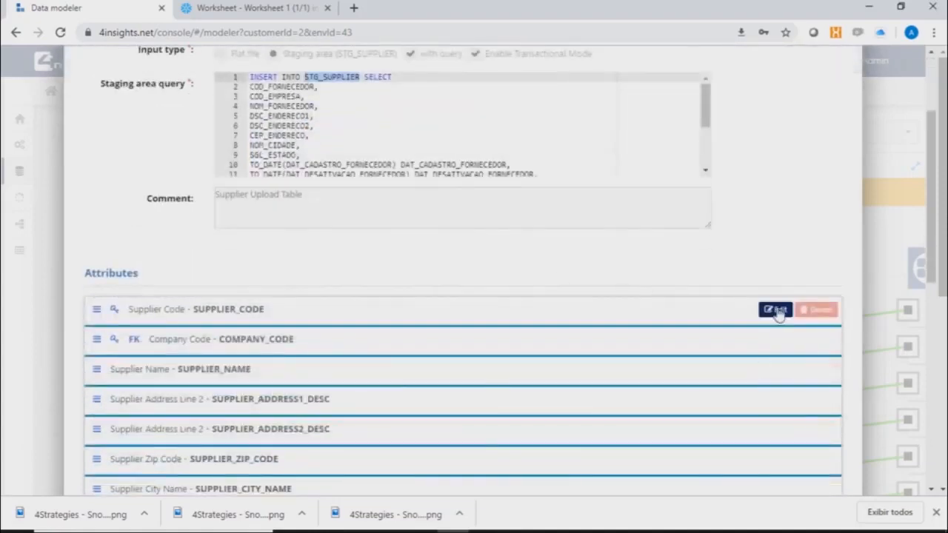
click(775, 310)
scroll(440, 383, down, 3)
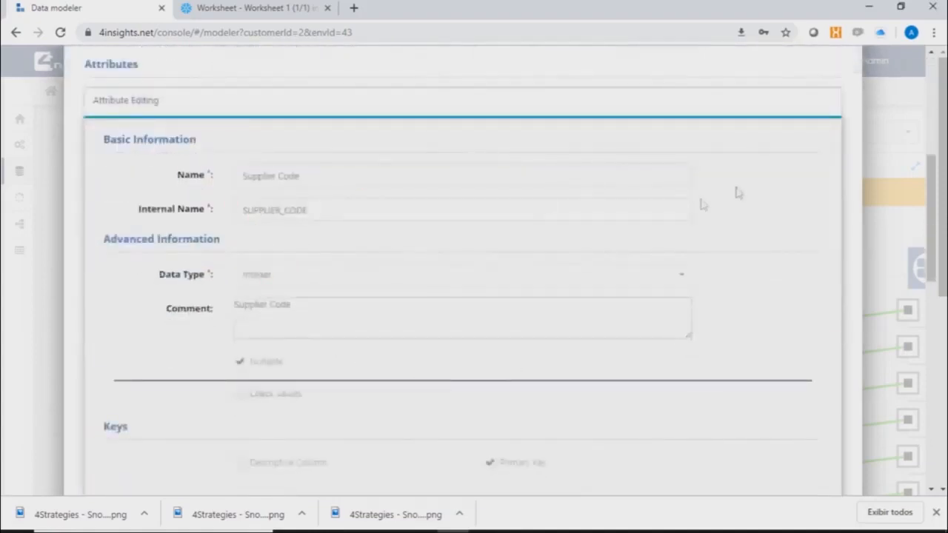
scroll(704, 282, down, 3)
click(109, 294)
scroll(444, 370, down, 2)
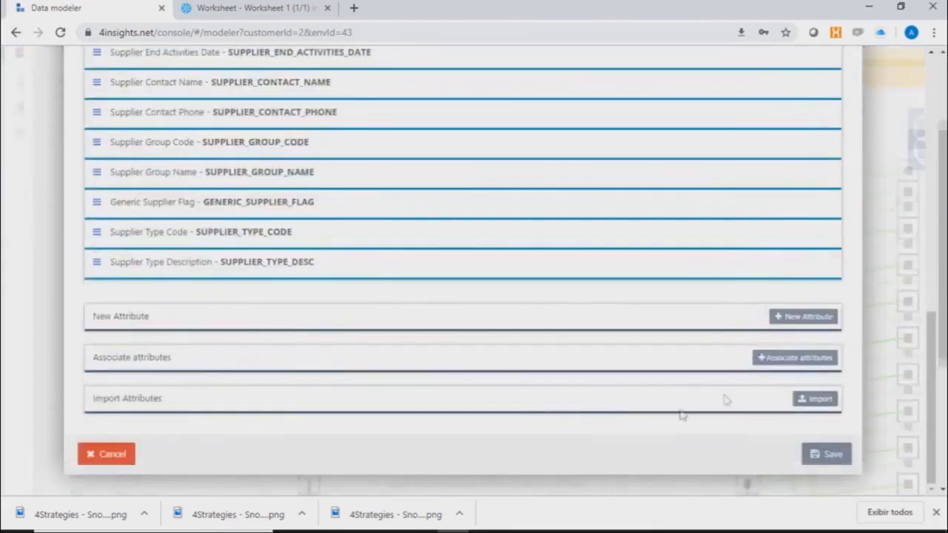
click(111, 459)
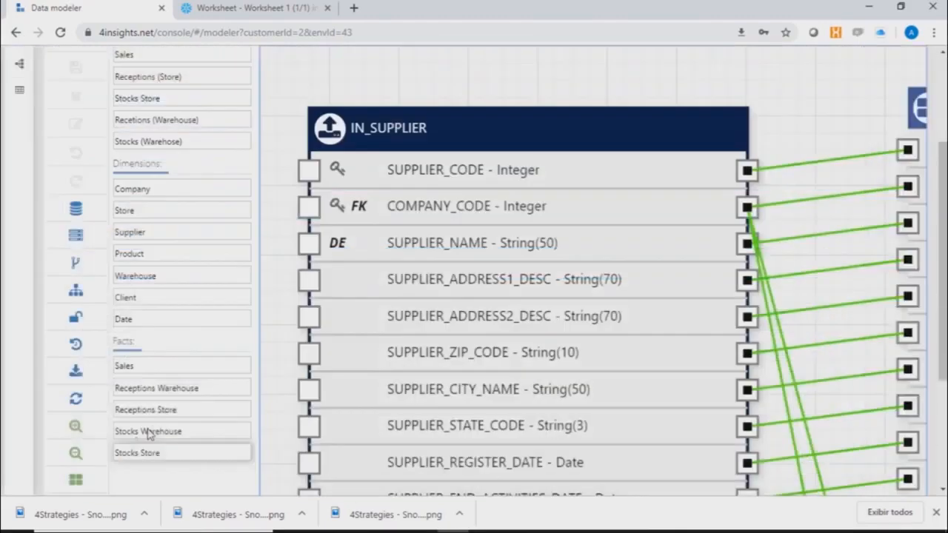
Open the module properties of the Supplier dimension.
right_click(289, 295)
click(330, 323)
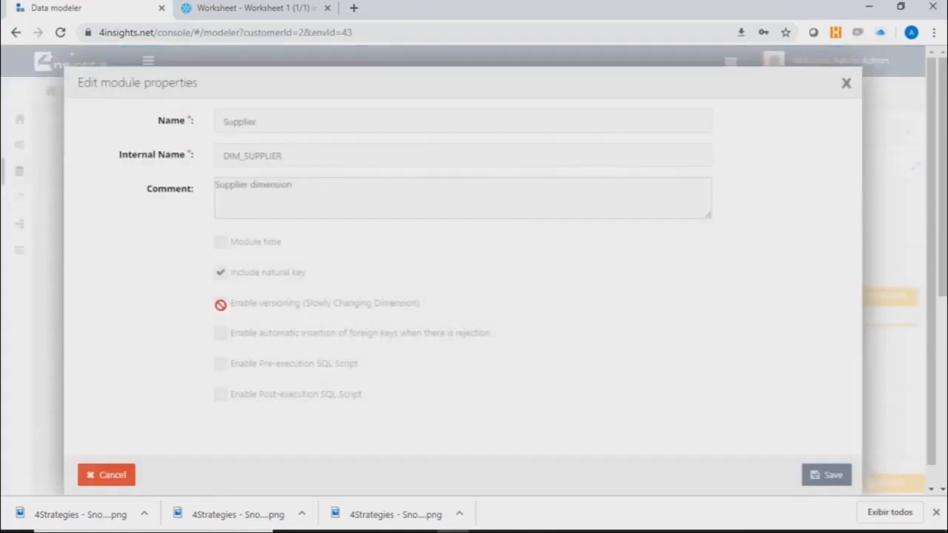
Leave the module properties without saving, open the Supplier dimension and view the actions available for the IN_SUPPLIER table.
click(115, 477)
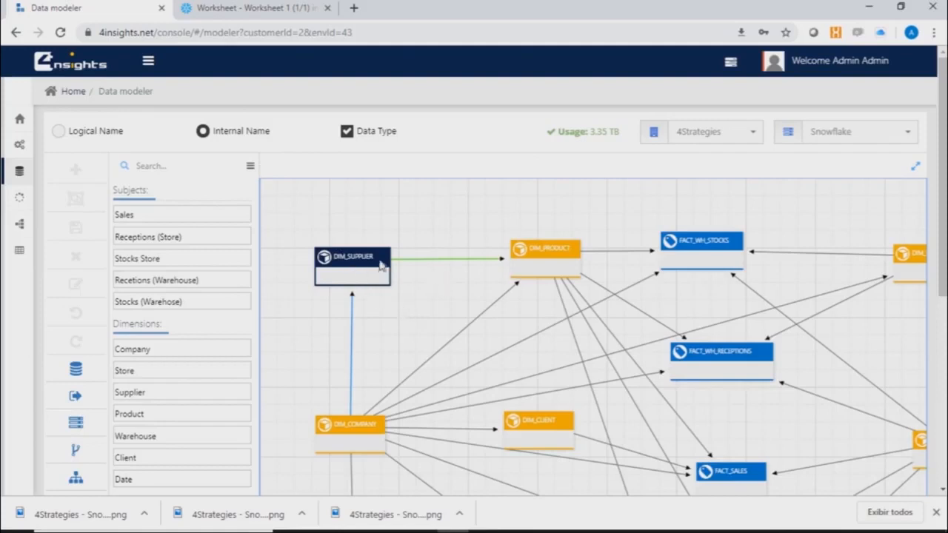
double_click(354, 262)
right_click(395, 252)
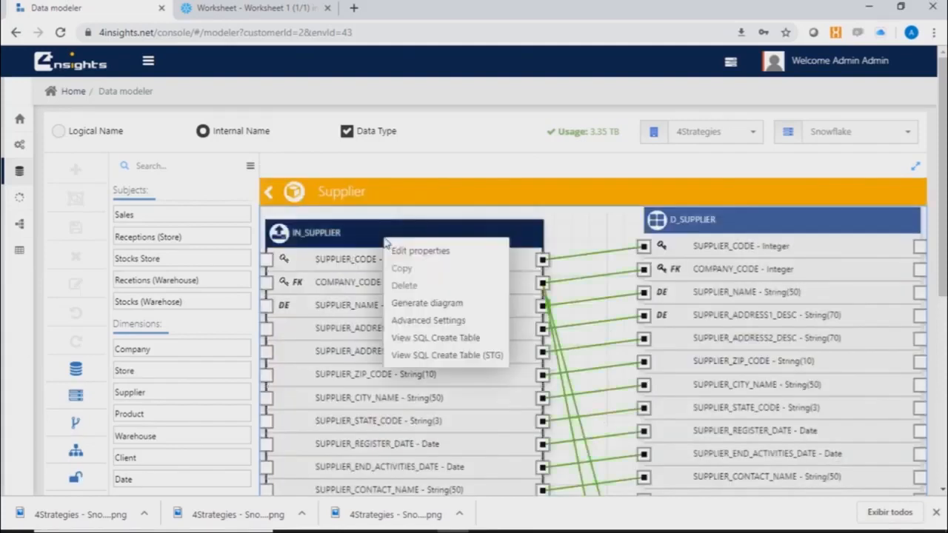
click(398, 232)
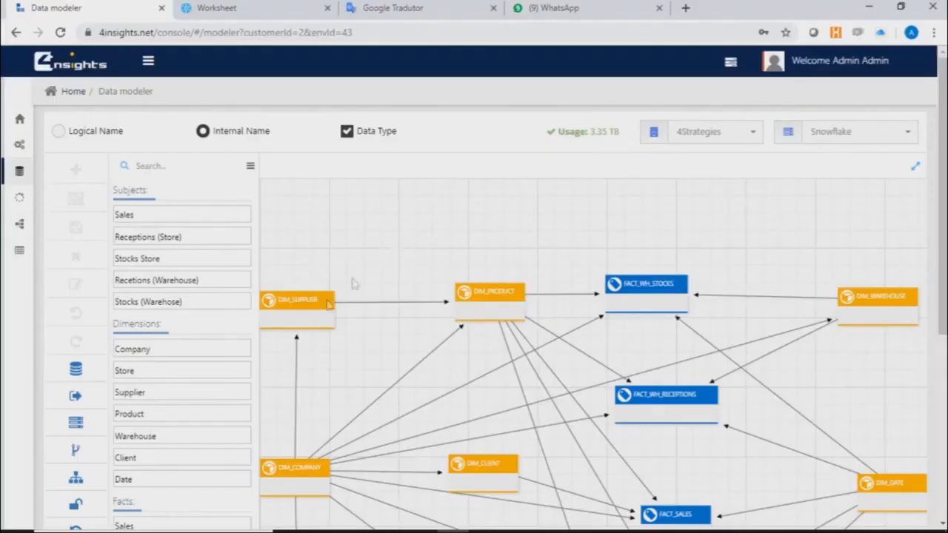
Add a new environment named Snowflake_DEV with Snowflake as its source environment.
click(75, 426)
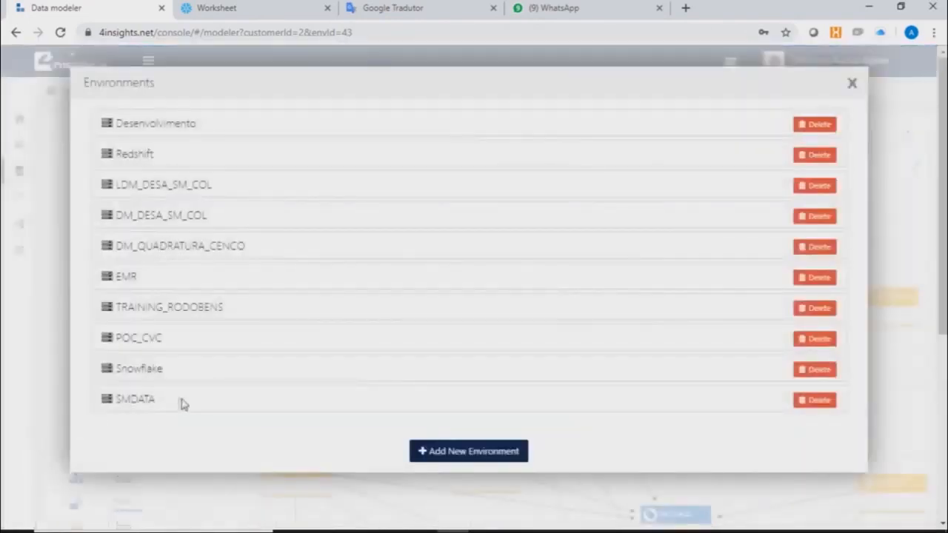
click(457, 452)
click(350, 500)
text(Snowflake_Dev)
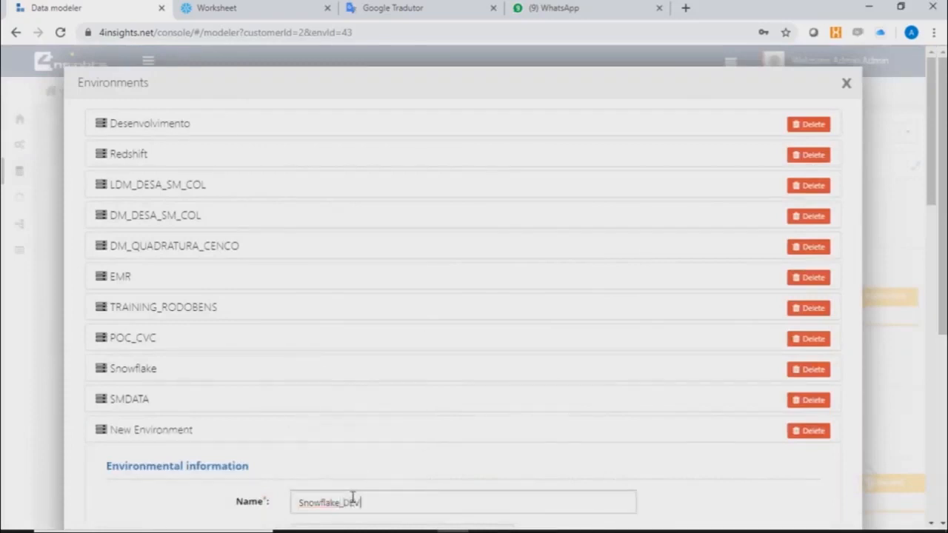
scroll(728, 508, down, 4)
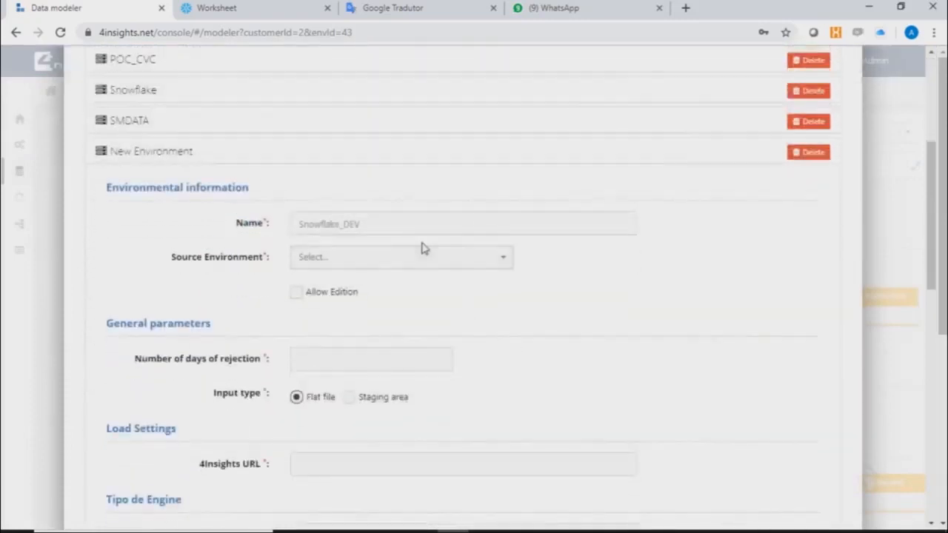
click(411, 263)
scroll(400, 355, down, 3)
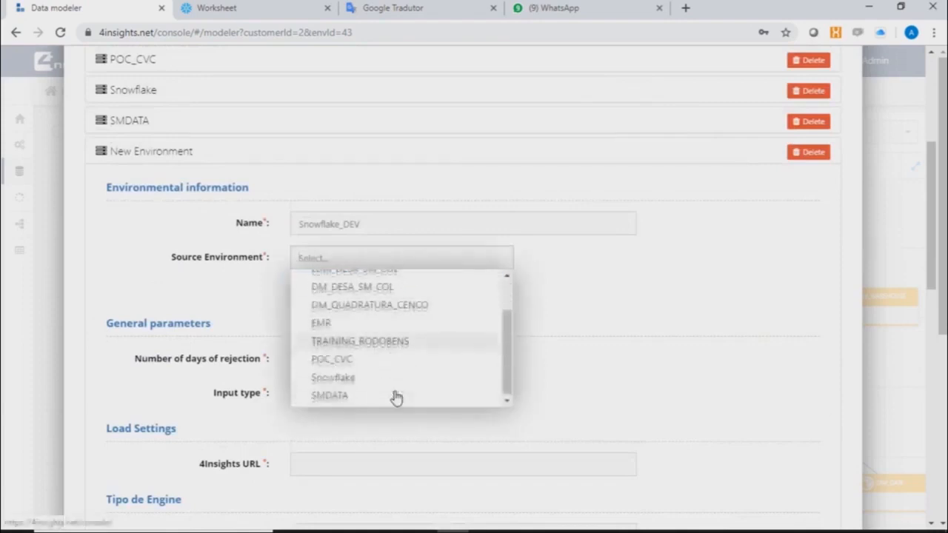
click(333, 377)
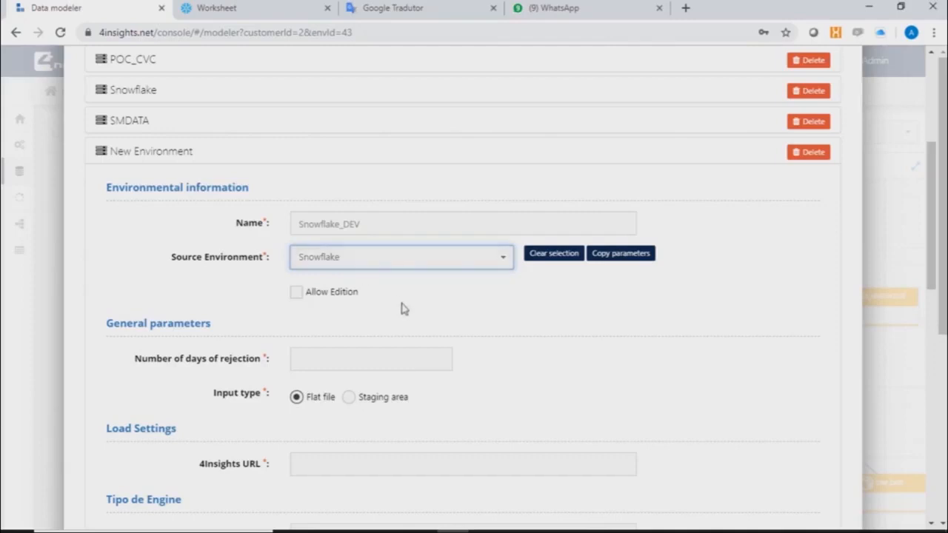
Allow edition in the new environment and copy the parameters from the source environment.
scroll(370, 289, down, 1)
click(296, 224)
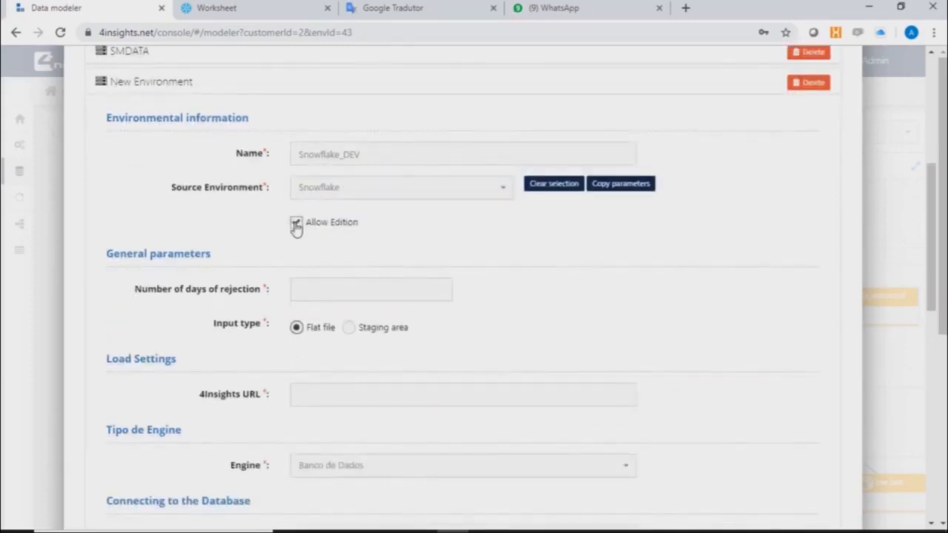
click(621, 184)
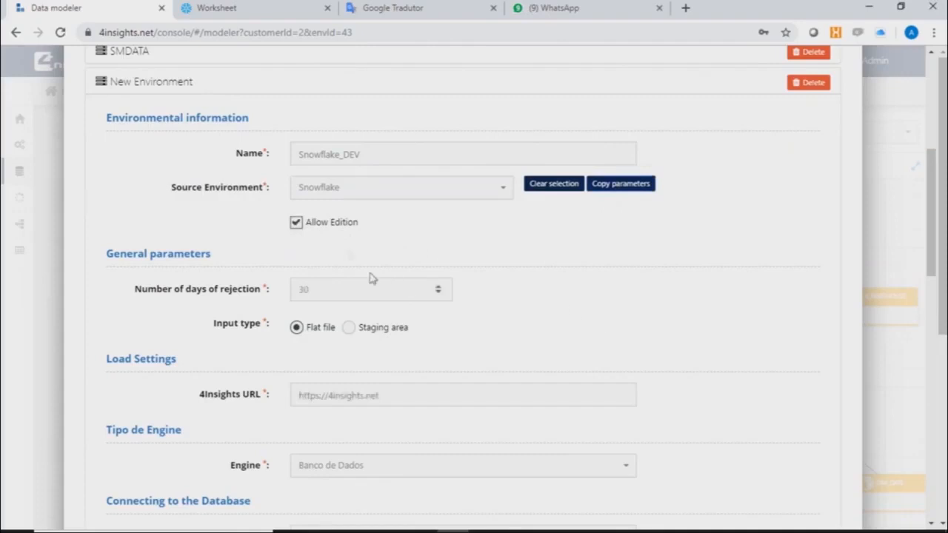
Set the database schema name to DEV and test the Snowflake database connection.
scroll(378, 296, down, 2)
scroll(397, 341, down, 4)
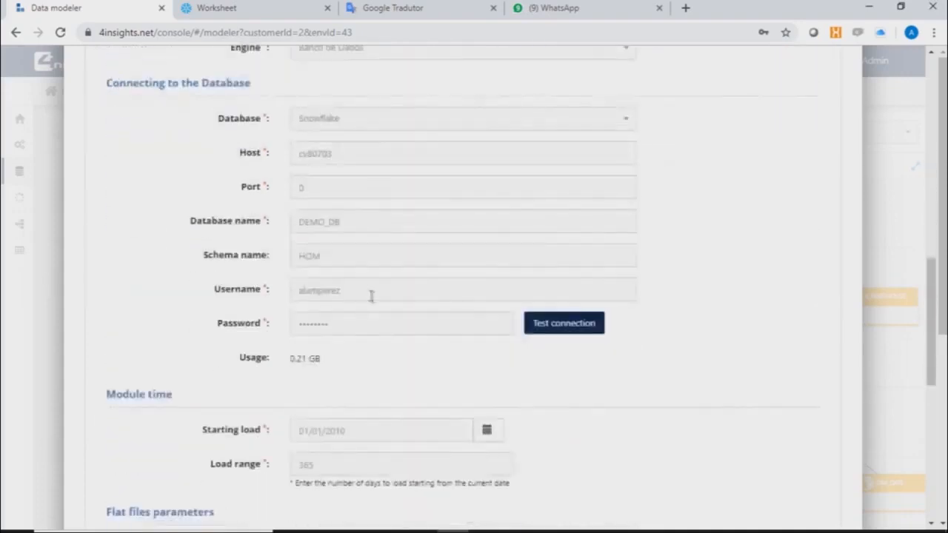
double_click(342, 258)
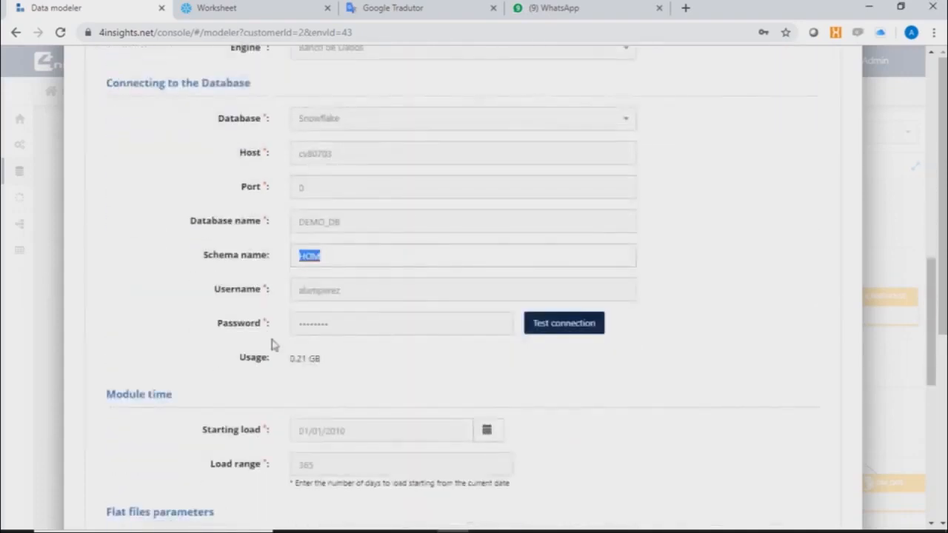
text(DE)
click(567, 326)
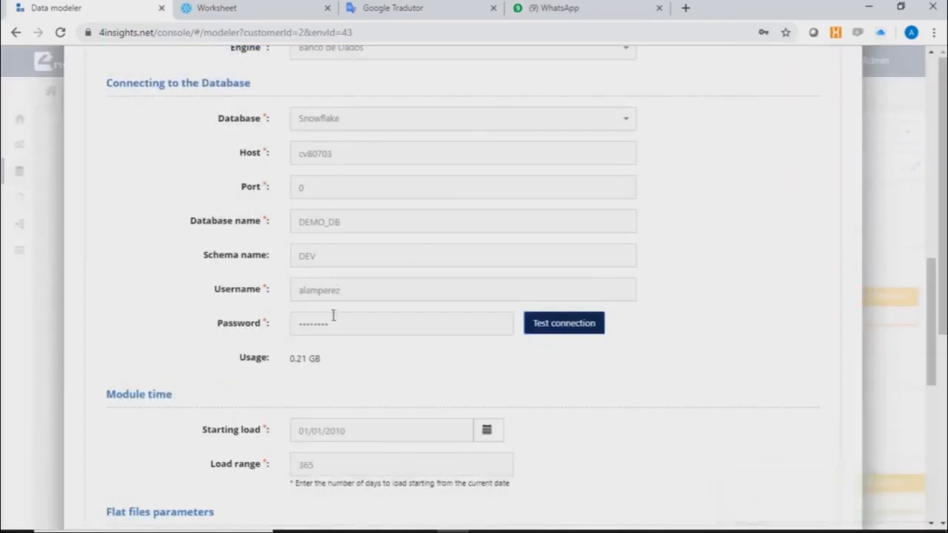
Test the AWS S3 bucket connection in the flat files parameters and save the new environment.
scroll(341, 326, down, 2)
scroll(362, 341, down, 2)
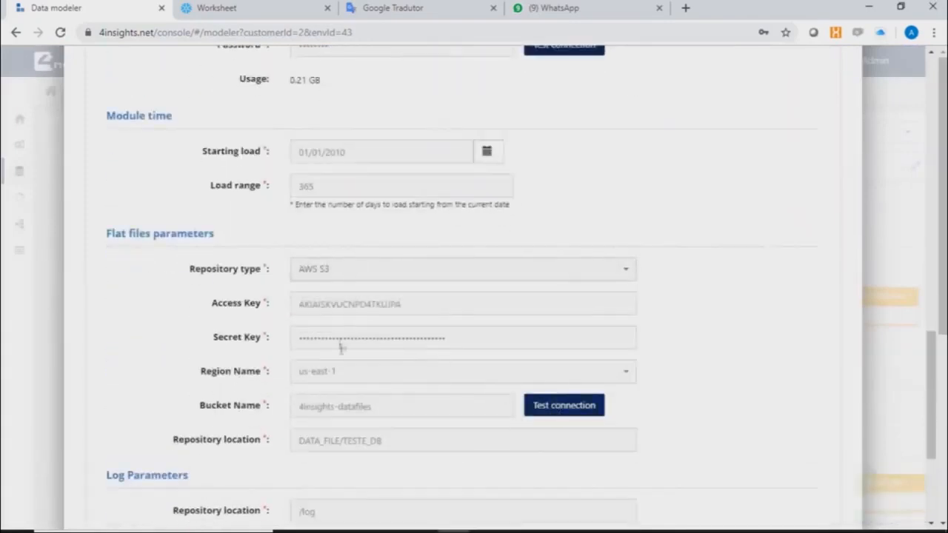
click(556, 419)
scroll(708, 396, down, 3)
click(799, 445)
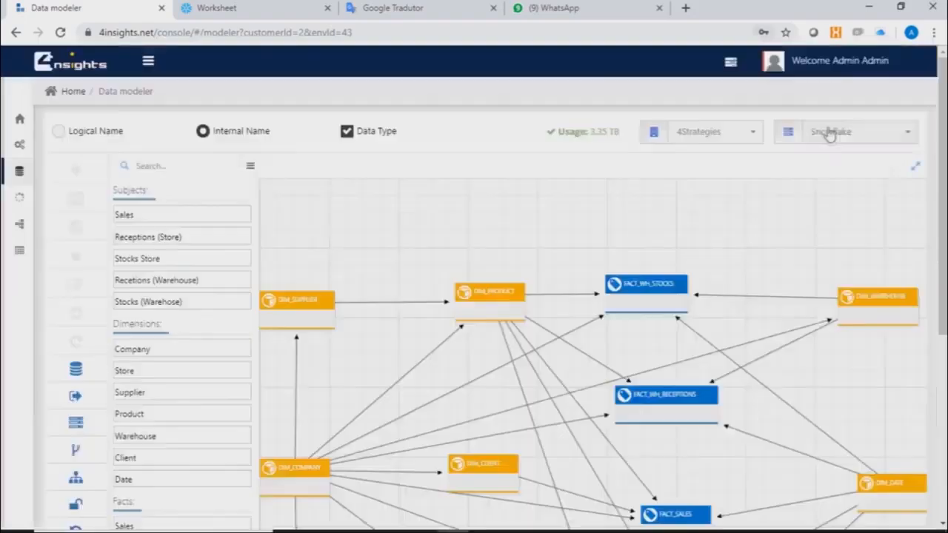
Switch the data modeler to the Snowflake_DEV environment and enable edition of its model.
click(832, 132)
scroll(837, 259, down, 1)
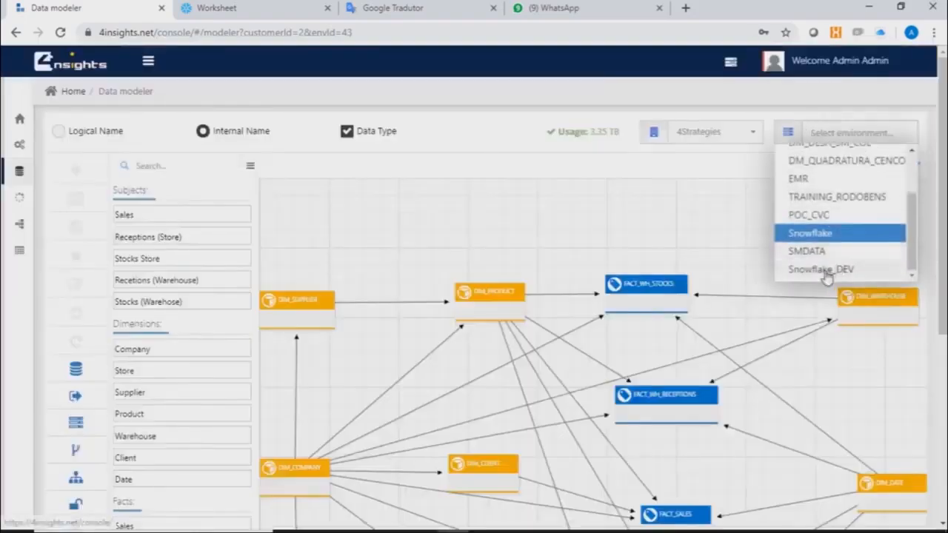
click(826, 270)
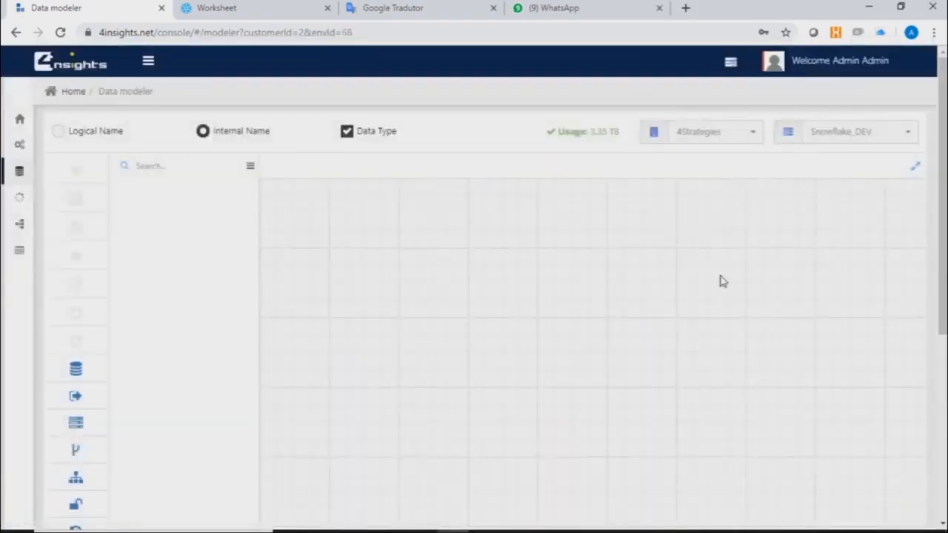
scroll(74, 393, down, 2)
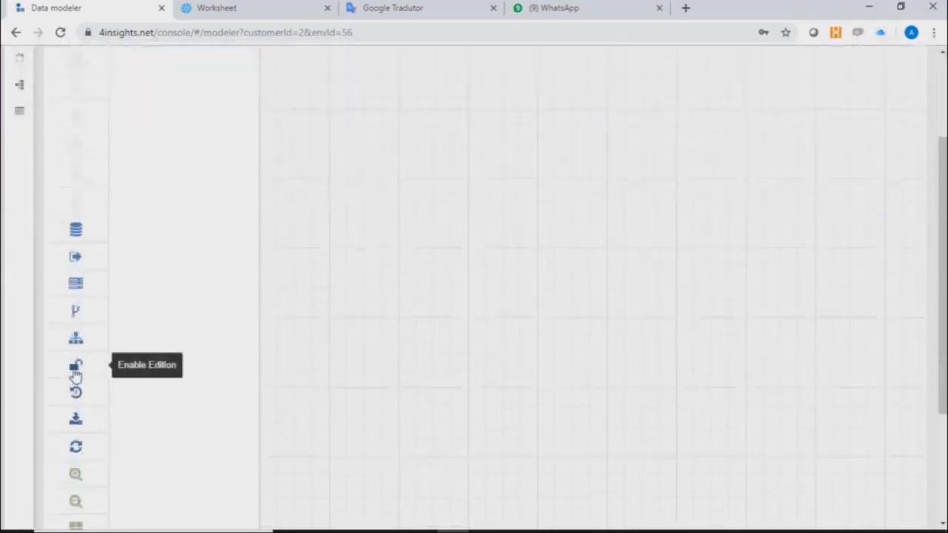
click(76, 369)
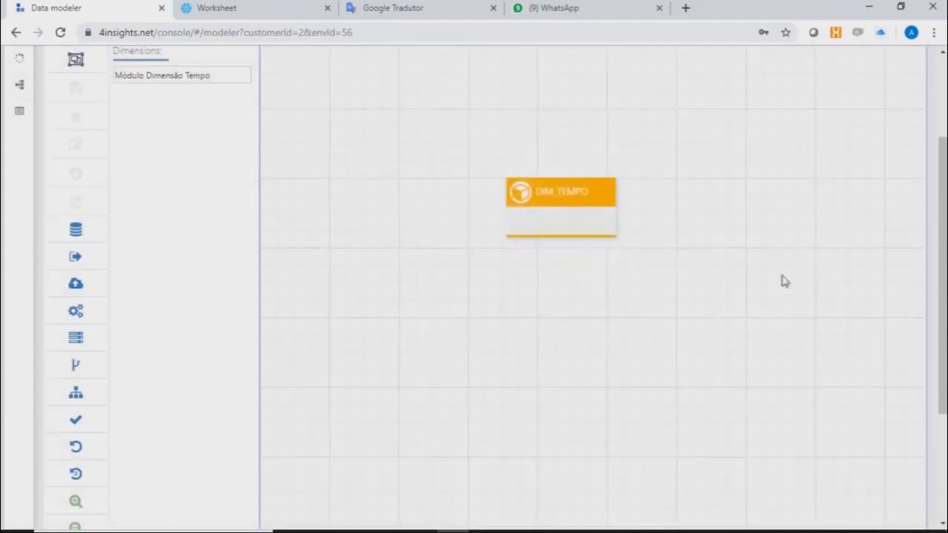
Move the DIM_TEMPO module higher on the canvas and inspect its inner tables, returning to the model overview.
click(943, 119)
drag(544, 330, 517, 240)
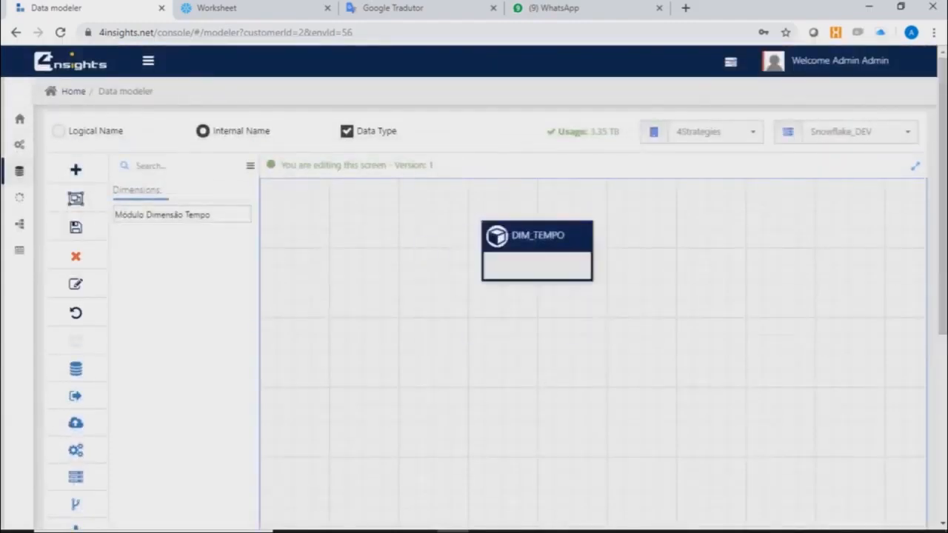
double_click(538, 244)
scroll(355, 337, up, 3)
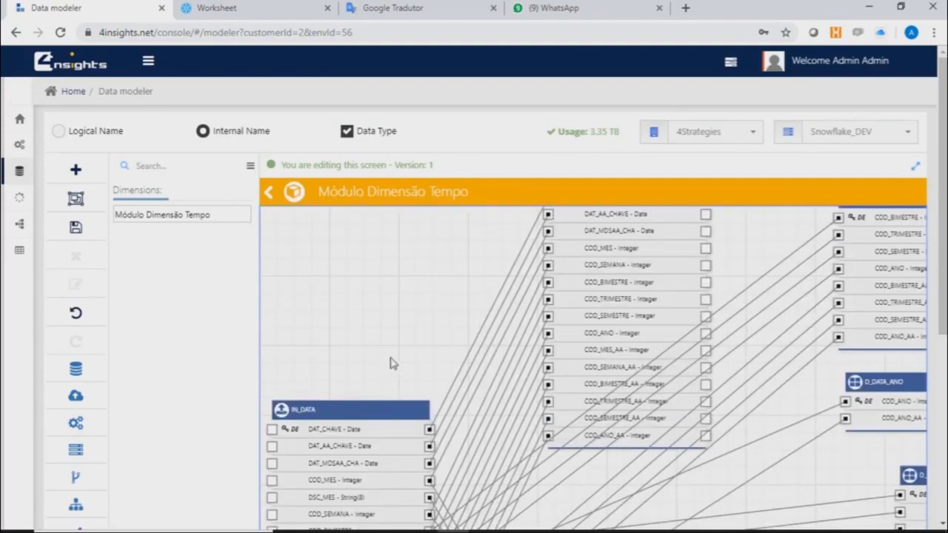
scroll(392, 363, down, 3)
click(269, 194)
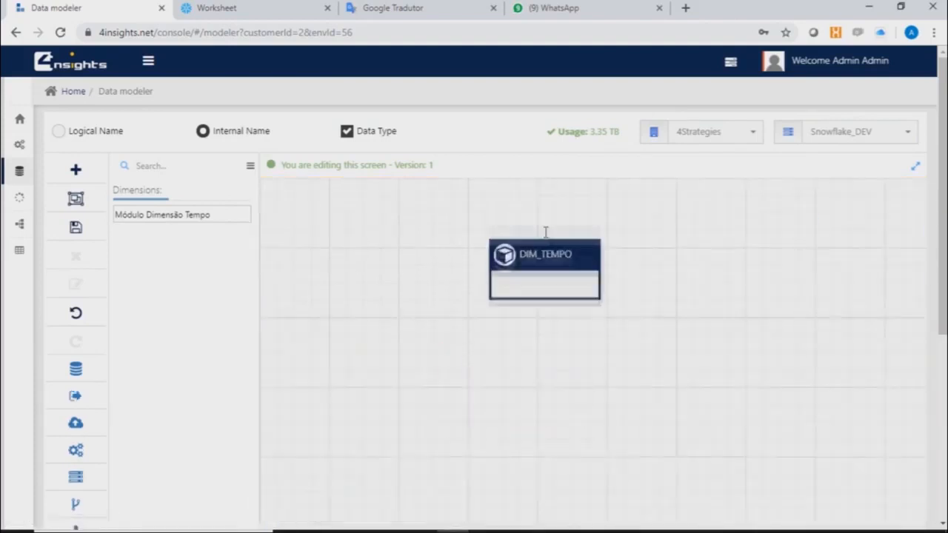
Add a Dimensão module named Company with the internal name DIM_COMPANY and save it.
right_click(363, 342)
click(379, 353)
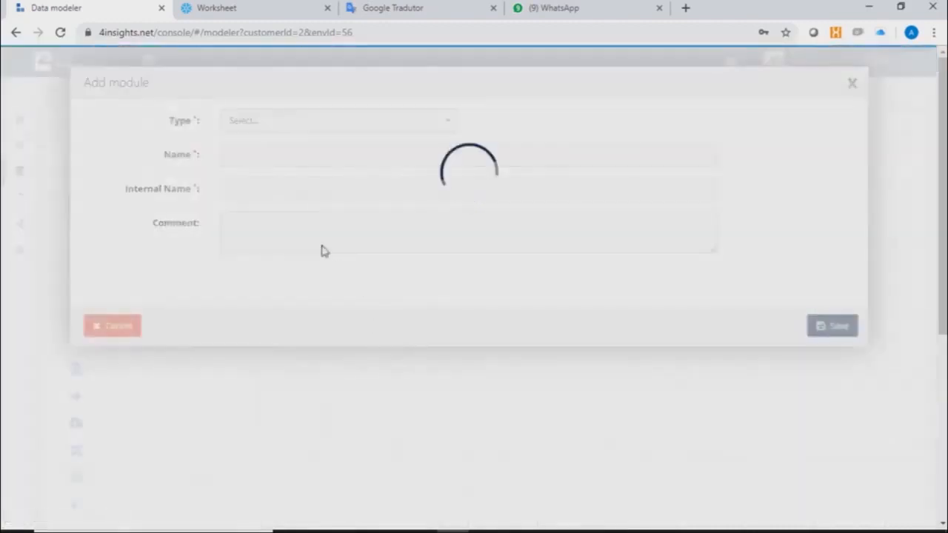
click(276, 123)
click(275, 146)
click(281, 152)
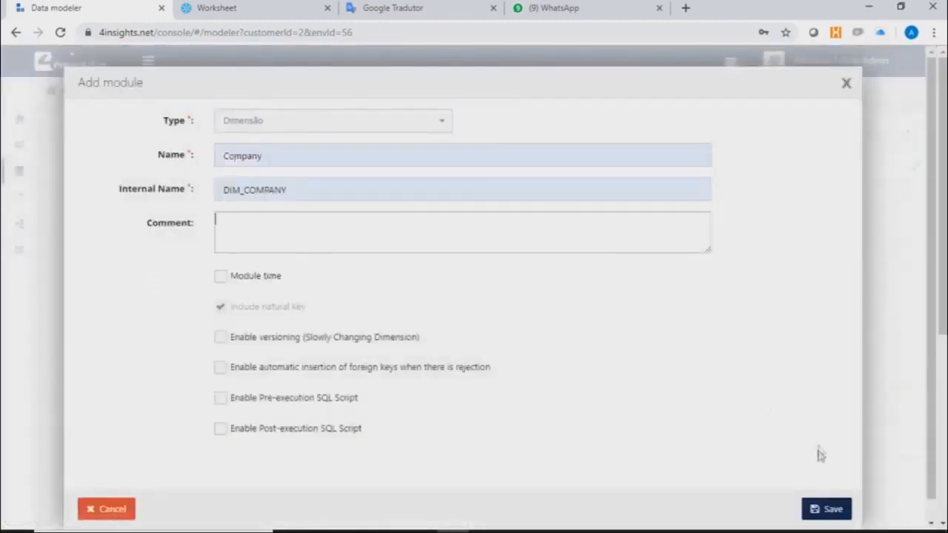
click(825, 509)
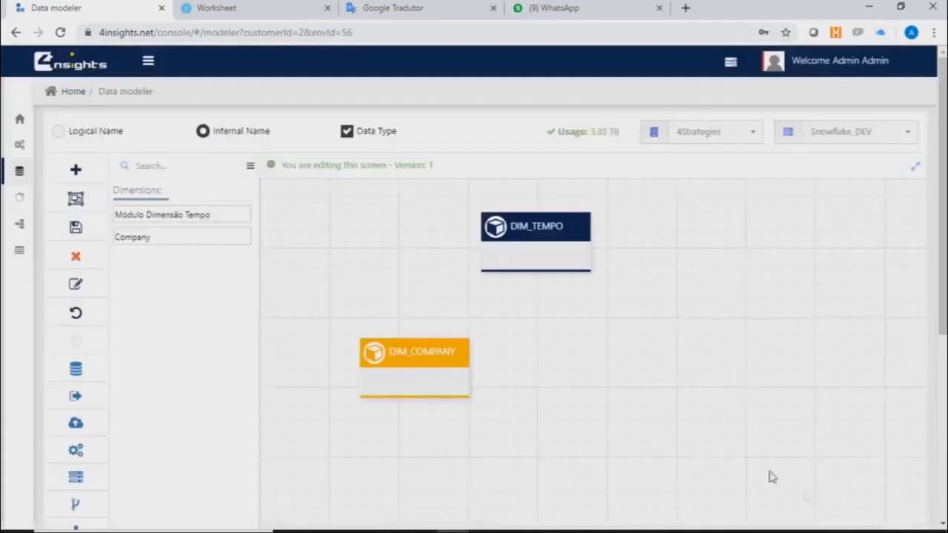
Start an Upload element inside DIM_COMPANY, named Company with the internal name IN_COMPANY.
double_click(418, 357)
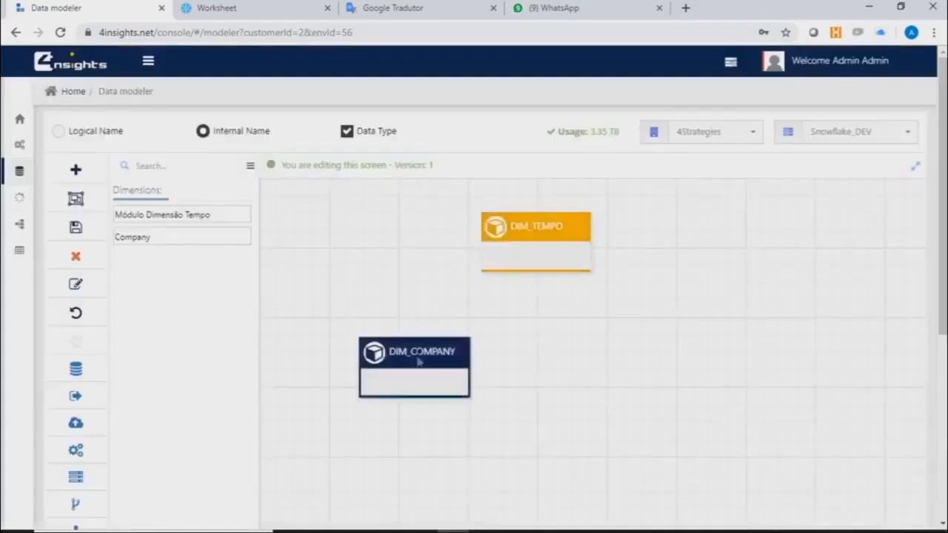
right_click(375, 299)
click(392, 309)
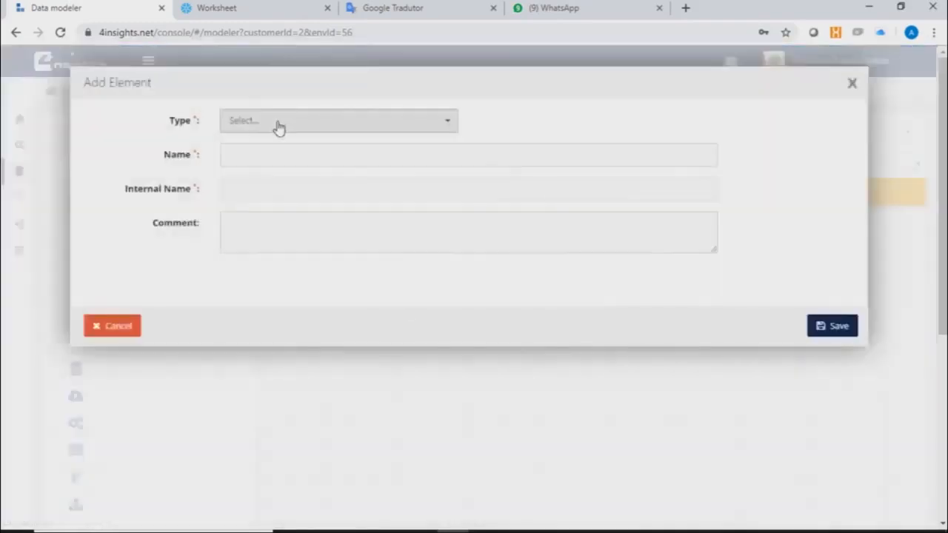
click(277, 122)
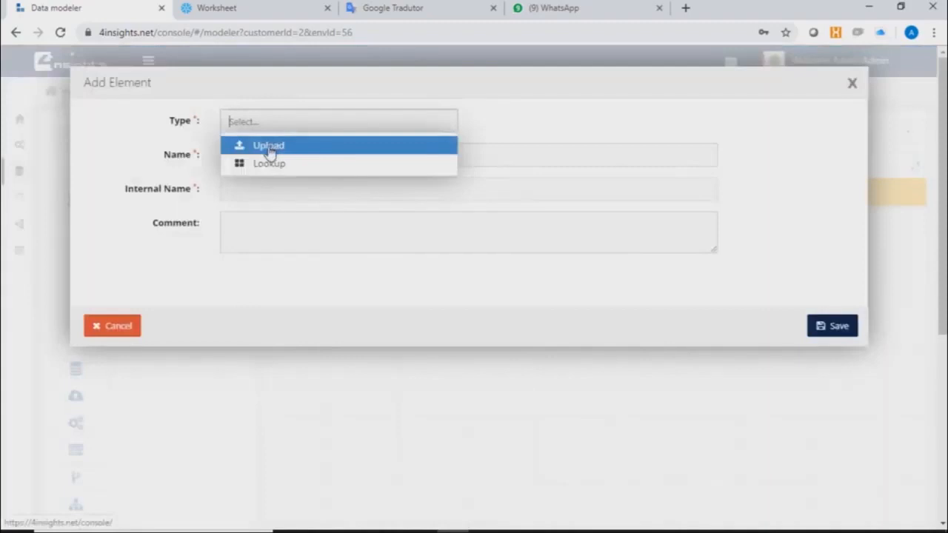
click(268, 145)
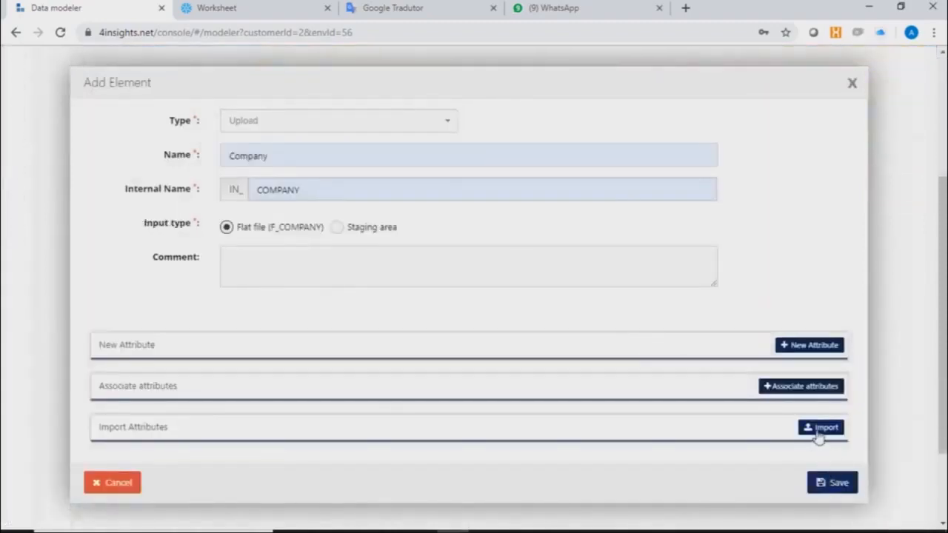
Associate the DIM_TEMPO lookup D_DATA with the Company element as the Data Chave attribute, and delete that attribute again.
click(787, 387)
scroll(116, 386, down, 1)
click(111, 386)
scroll(111, 391, down, 2)
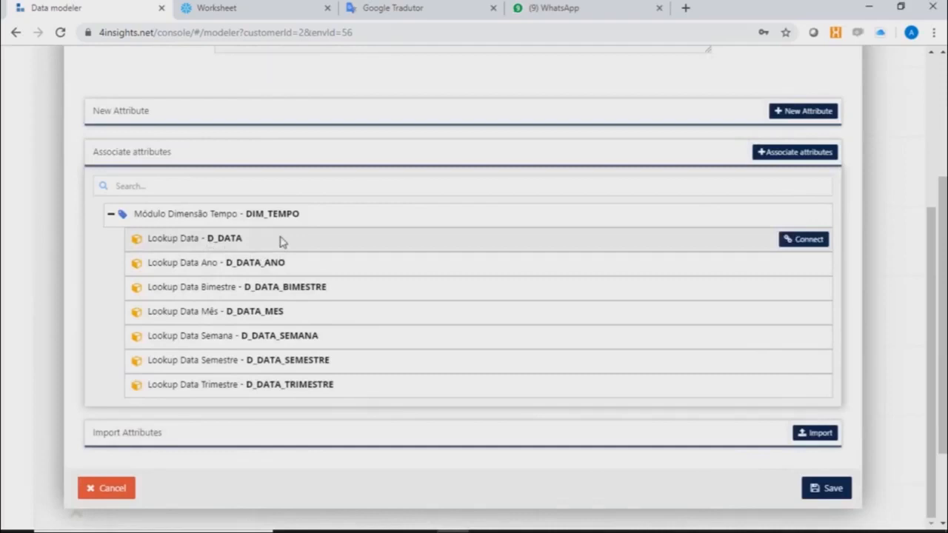
click(811, 241)
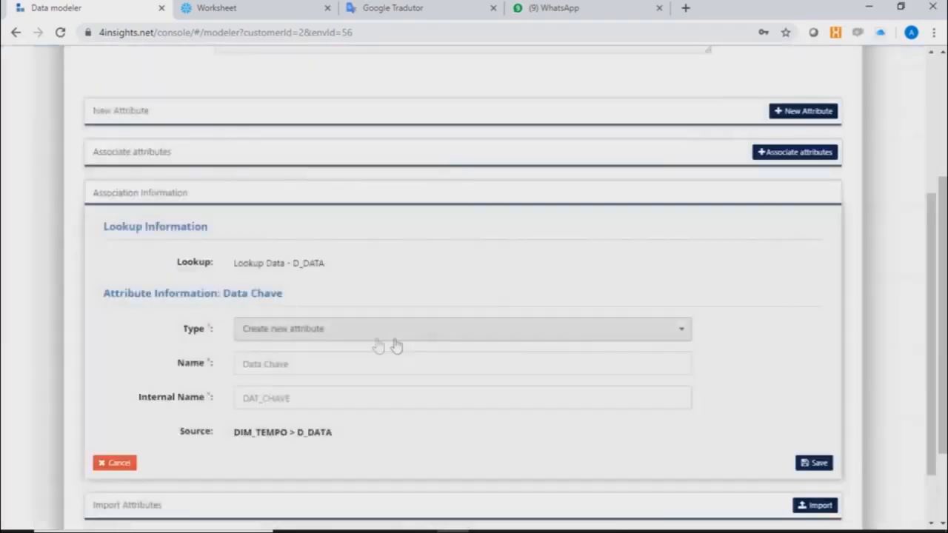
click(828, 464)
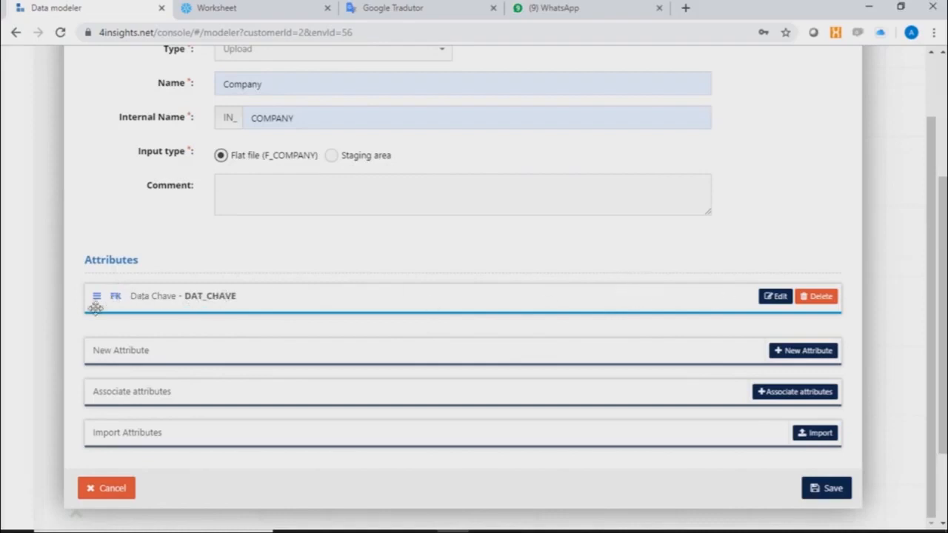
click(824, 300)
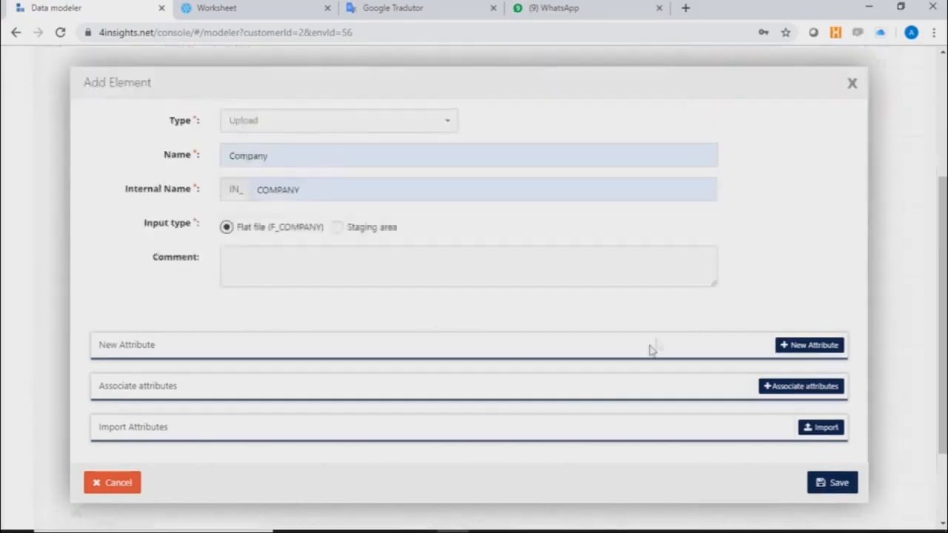
Start a new attribute for the Company upload element, named Company Code with the internal name COMPANY_CODE.
click(783, 346)
scroll(753, 351, down, 2)
click(263, 279)
text(Company Code)
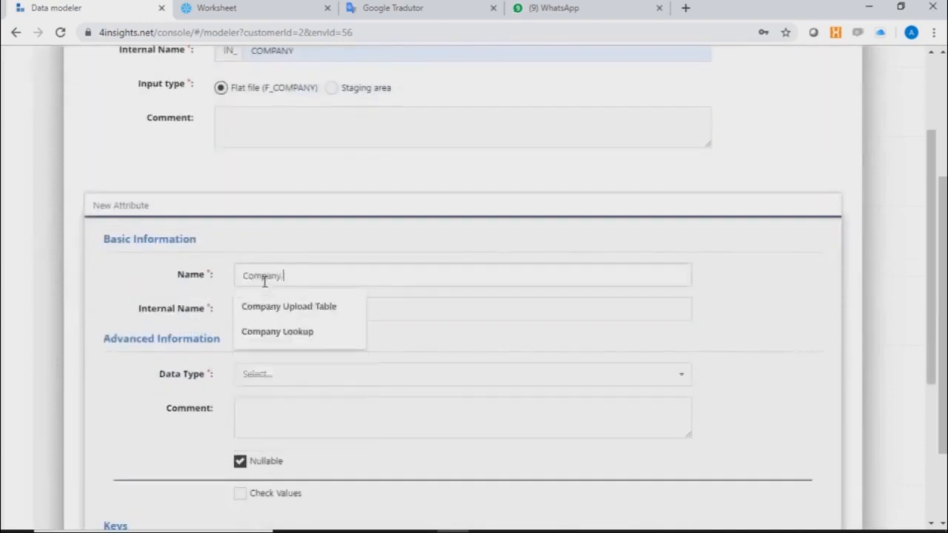
click(266, 308)
text(COMPANY_CODE)
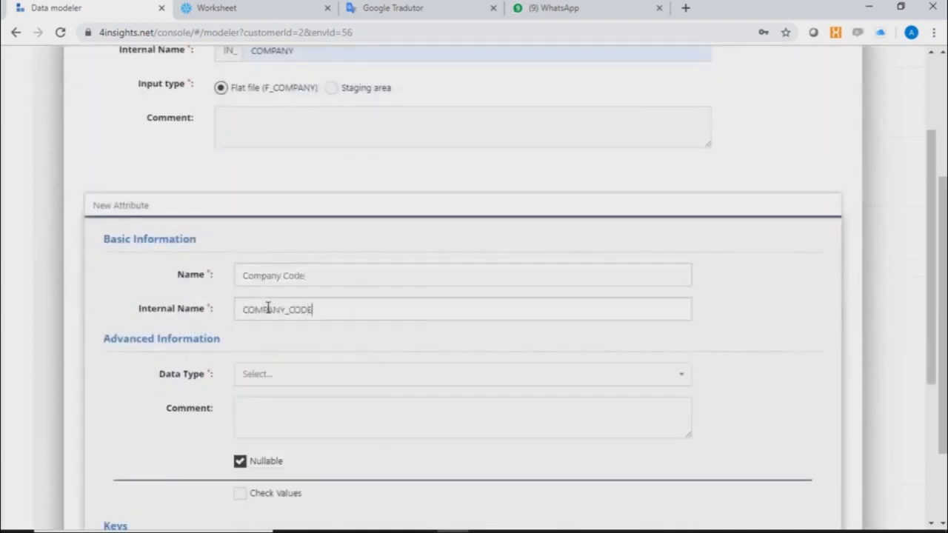
drag(320, 282, 210, 278)
drag(340, 308, 235, 310)
Set the Company Code attribute to Integer, make it non-nullable and mark it as primary key, saving the attribute.
click(316, 377)
click(279, 416)
scroll(331, 428, down, 2)
click(241, 324)
click(490, 426)
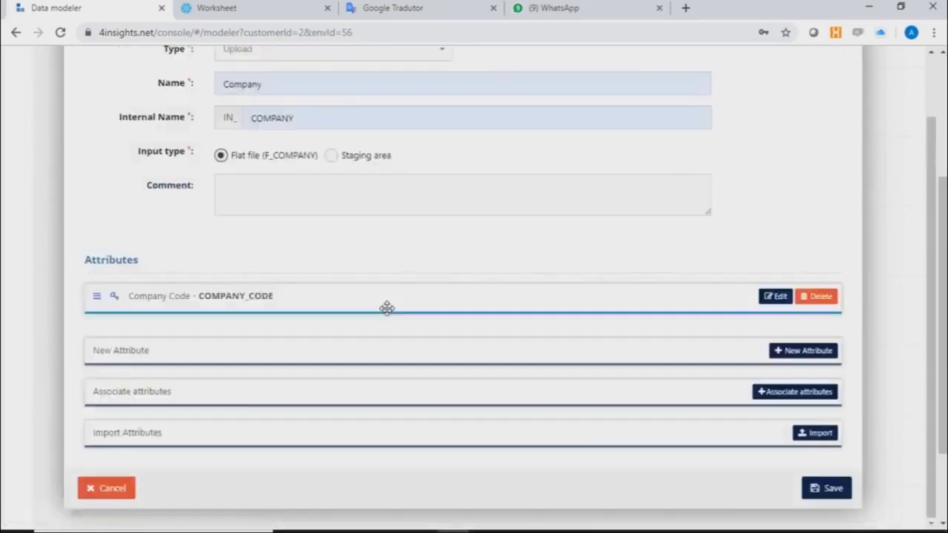
Configure an attribute import in Data Lake Catalog format from the DataLake_Snowflake environment.
click(812, 441)
click(334, 400)
click(305, 445)
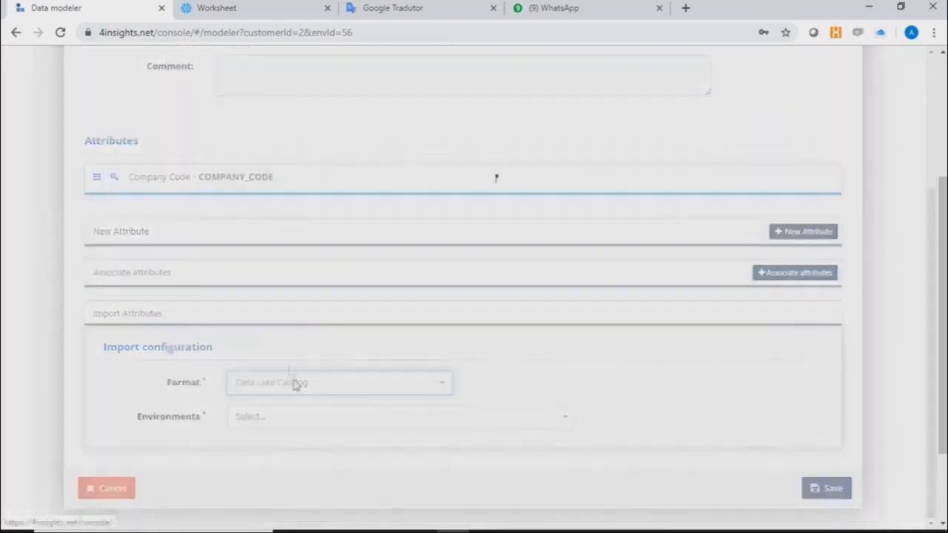
click(275, 417)
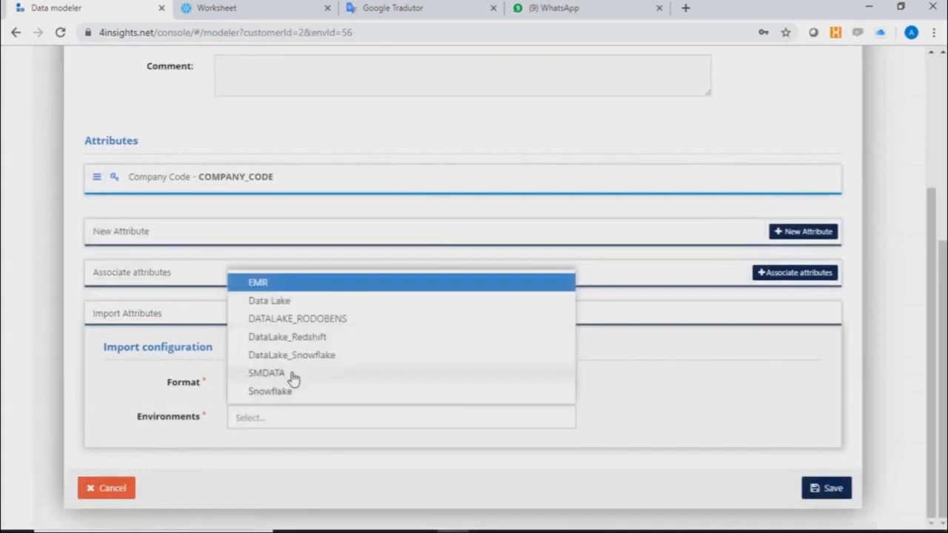
click(311, 356)
Import the columns nom_empresa and tip_empresa from the catalog table DL_EMPRESA.
scroll(263, 400, down, 4)
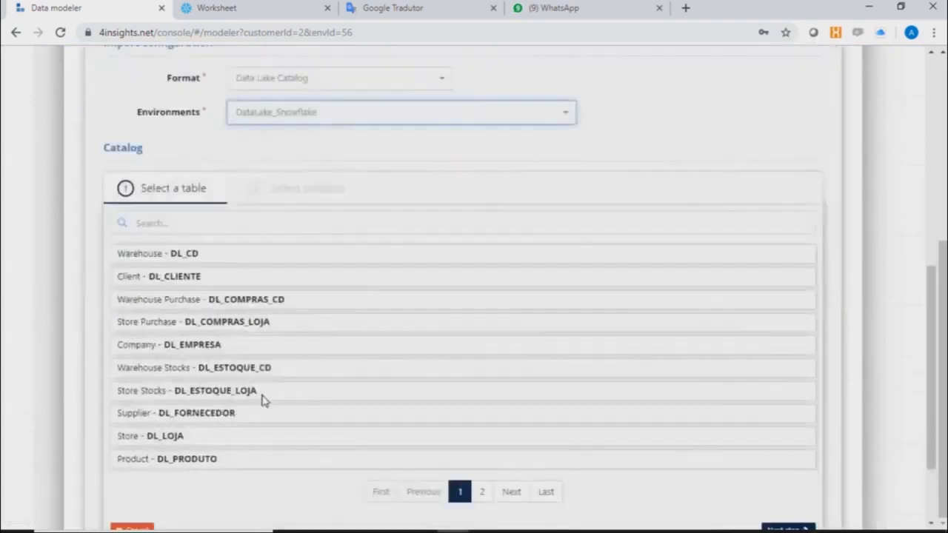
click(261, 350)
scroll(730, 498, down, 1)
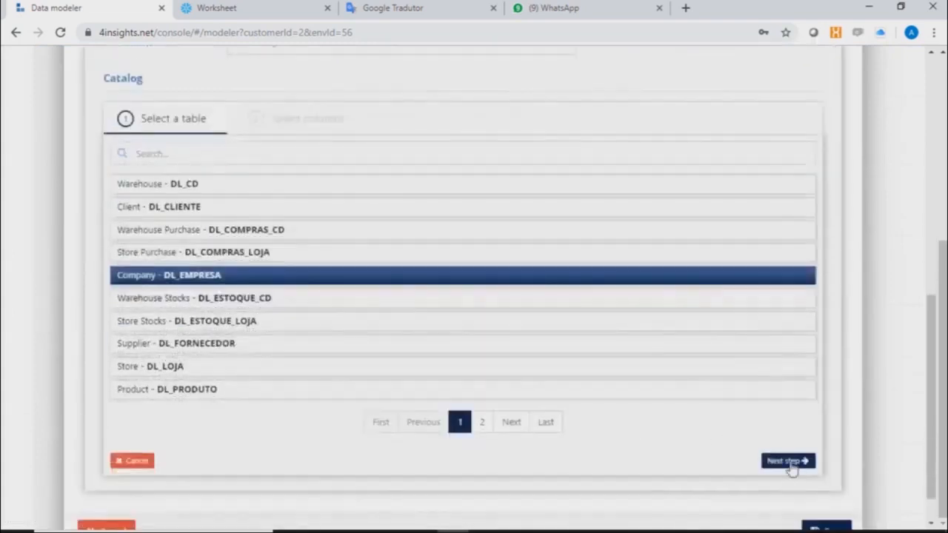
click(790, 465)
click(123, 363)
click(123, 386)
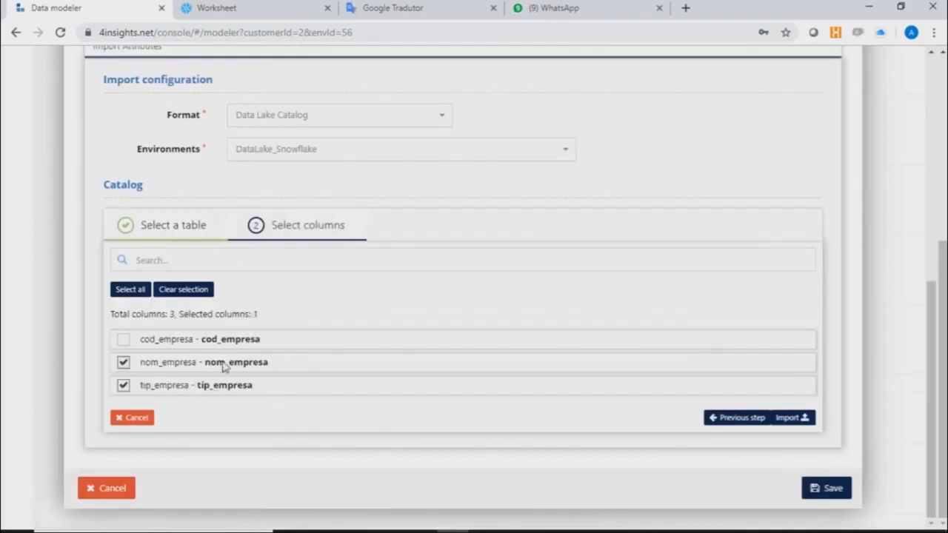
click(790, 419)
Rename nom_empresa as Company Name with internal name COMPANY_NAME, make it a non-nullable descriptive column, and save the attribute.
mouse_move(271, 273)
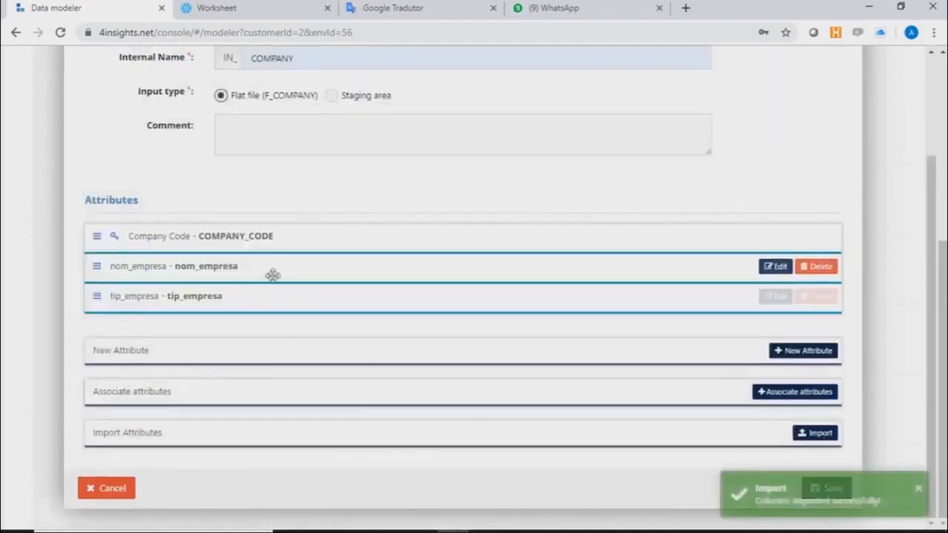
click(778, 266)
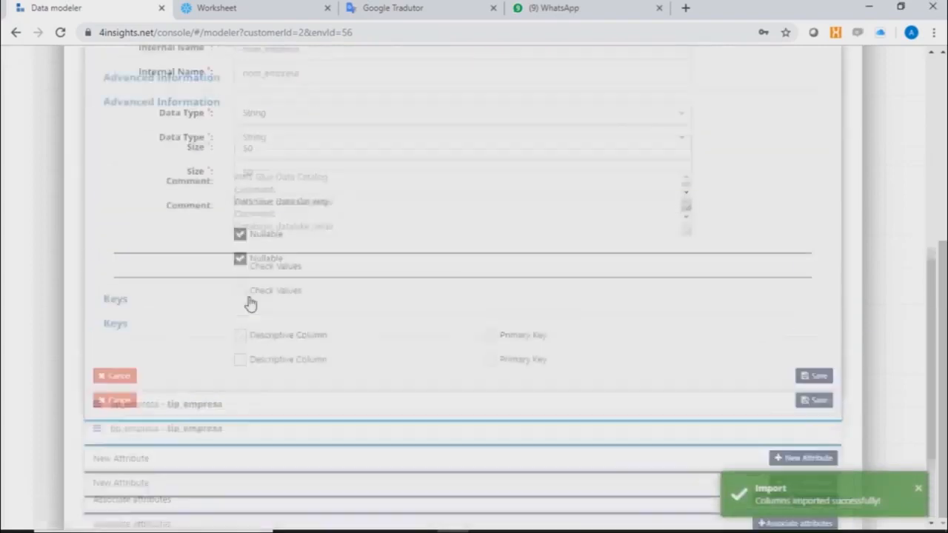
text(C)
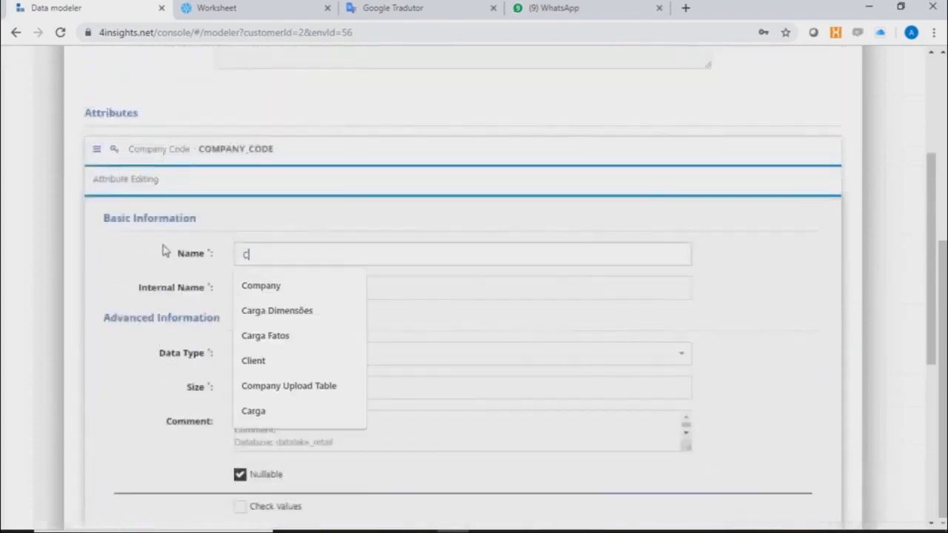
text(ompany Name)
key(Tab)
text(COMPANY_)
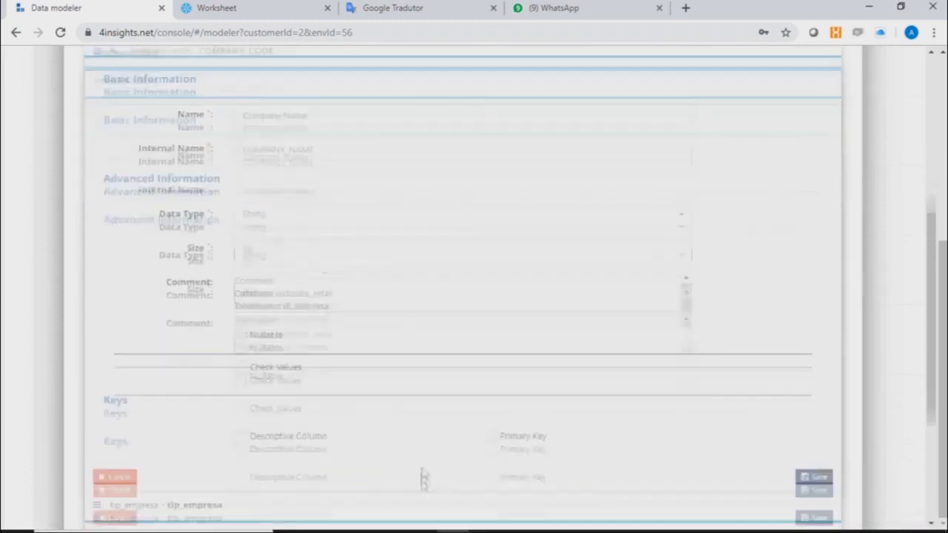
click(240, 437)
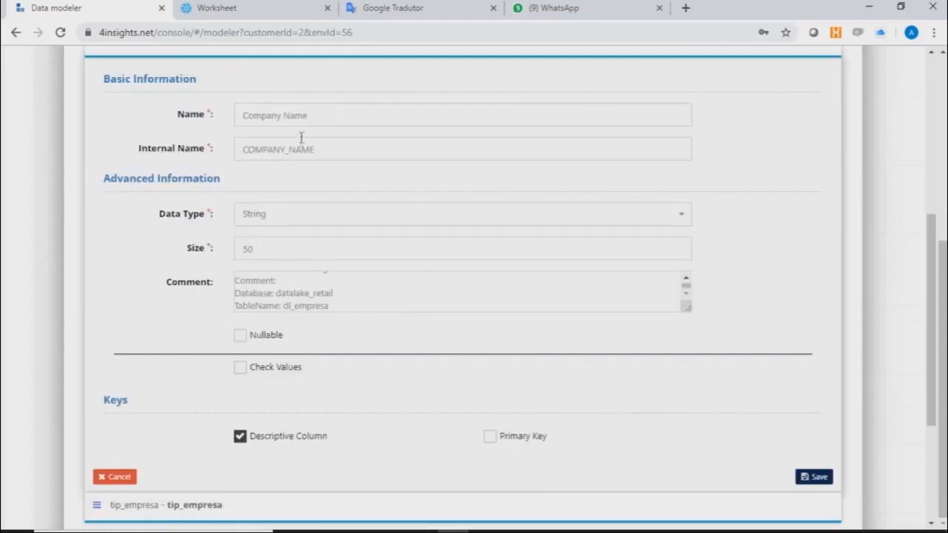
click(825, 481)
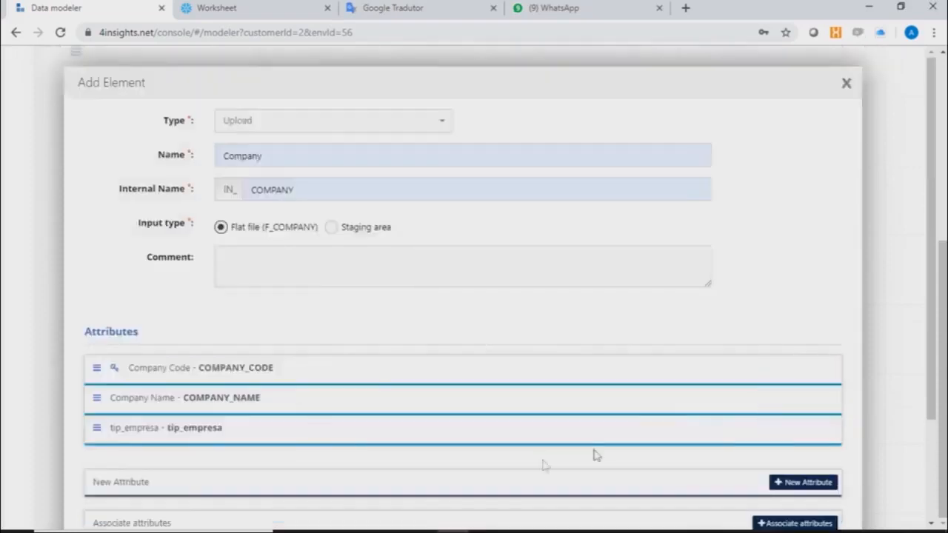
Rename the tip_empresa attribute as Company Type with the internal name COMPANY_TYPE and save it.
click(777, 428)
scroll(415, 428, down, 2)
drag(295, 365, 98, 370)
text(Company Type)
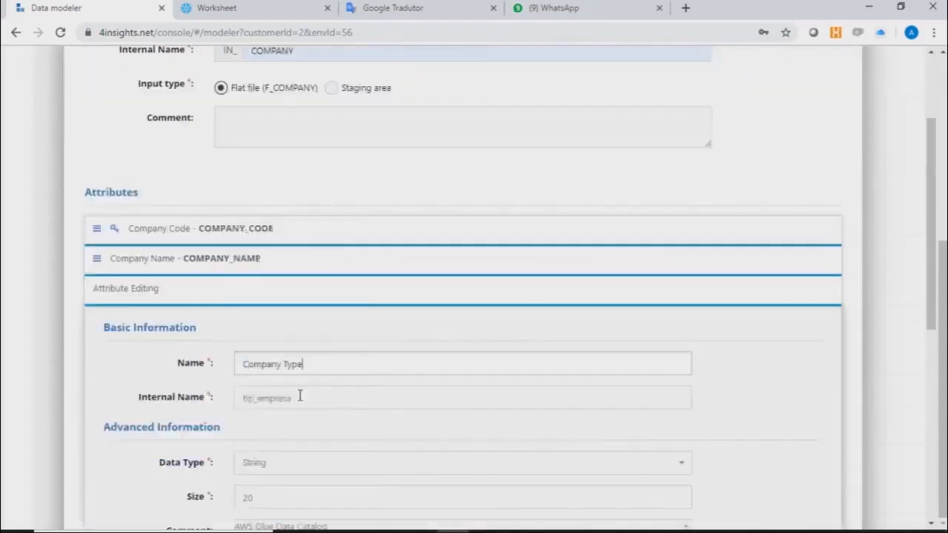
scroll(294, 411, down, 2)
key(Tab)
text(COMPANY_TYPE)
scroll(300, 396, down, 3)
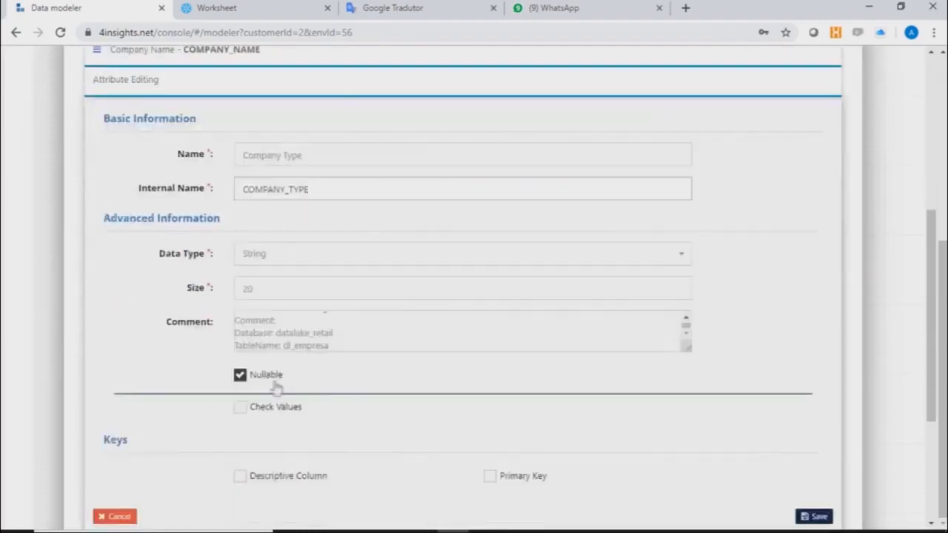
click(818, 520)
Set the Company element's input type to Staging area with query, and disable its transactional mode.
scroll(298, 264, up, 4)
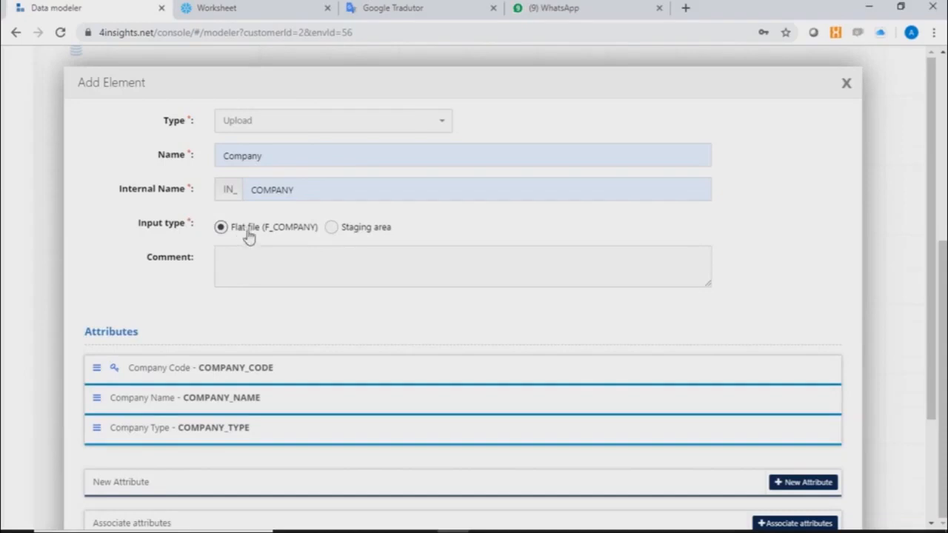
click(331, 228)
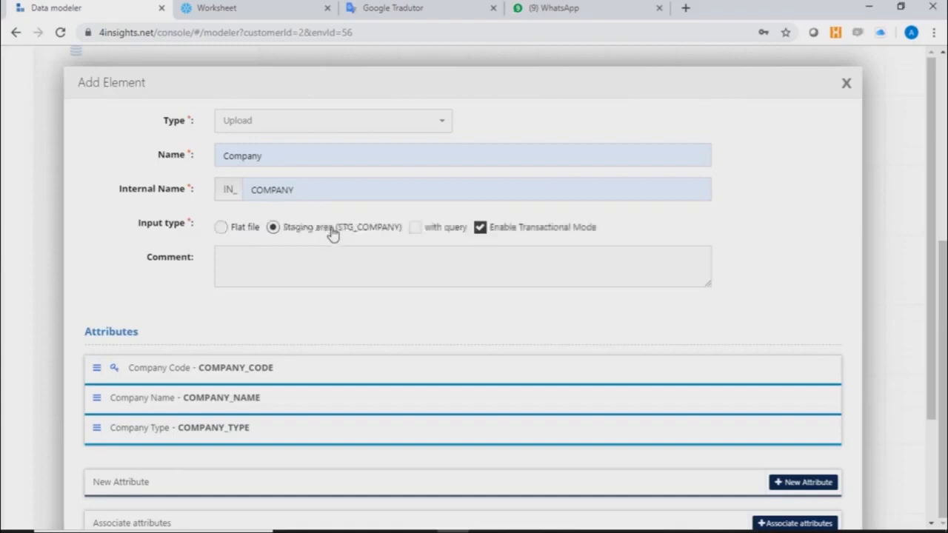
click(480, 229)
click(415, 228)
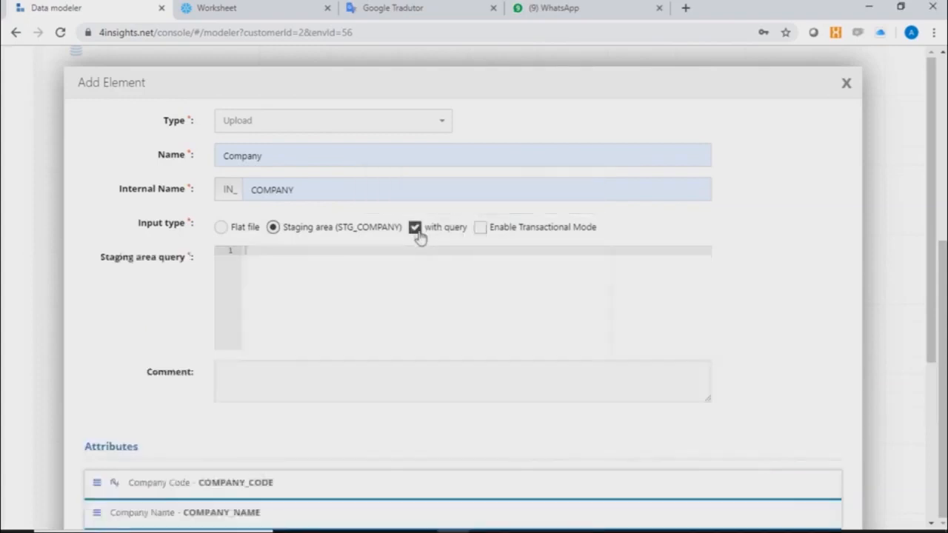
Enter a staging query inserting COD_EMPRESA, NOM_EMPRESA, TIP_EMPRESA and the current timestamp from external_schema.DL_EMPRESA into STG_COMPANY, and save the element.
scroll(397, 430, down, 3)
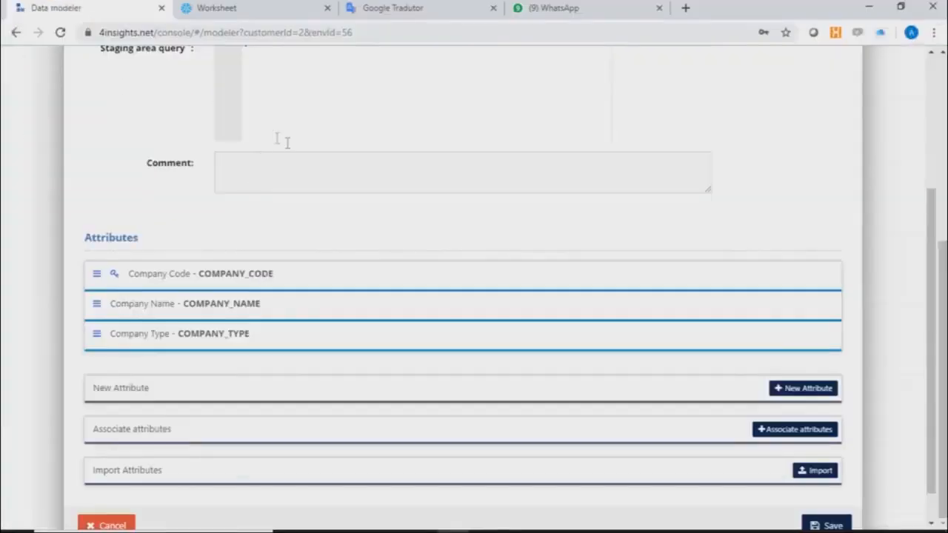
scroll(297, 148, up, 1)
click(311, 152)
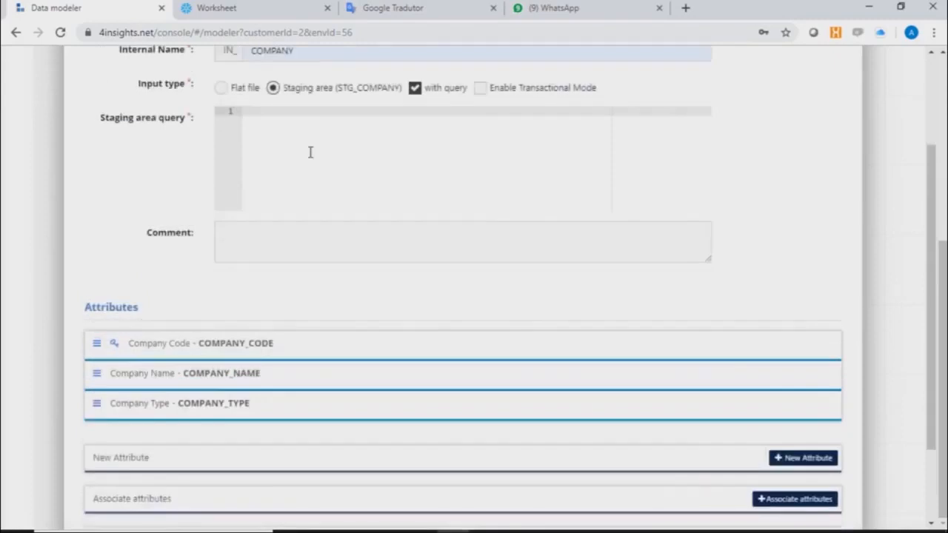
text(INSERT INTO STG_COMPANY SELECT COD_EMPRESA, NOM_EMPRESA, TIP_EMPRESA, to_timestamp_ntz(current_timestamp()) AS DAT_ATUALIZACAO FROM external_schema.DL_EMPRESA;)
scroll(418, 210, down, 2)
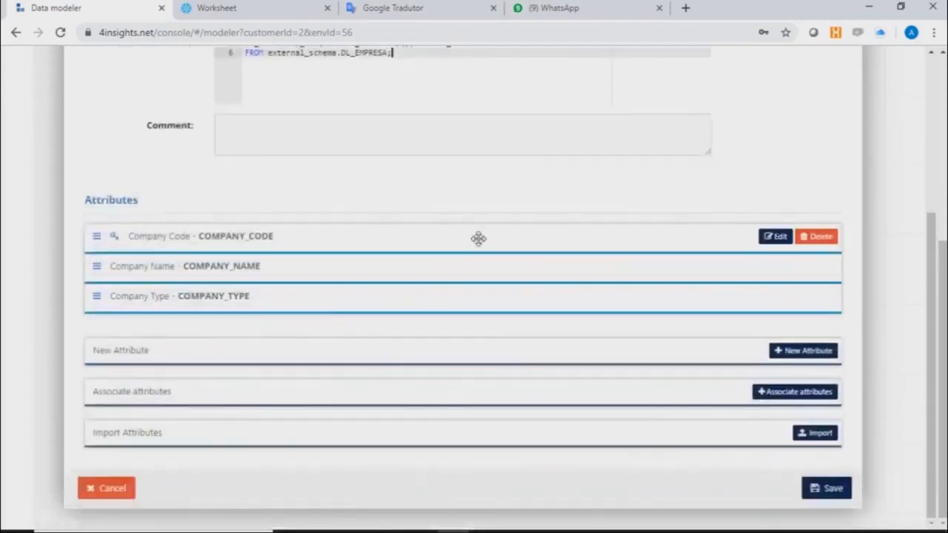
click(828, 488)
Add a Lookup element named Company with the internal name D_COMPANY beside IN_COMPANY and save it.
drag(942, 264, 939, 172)
right_click(628, 181)
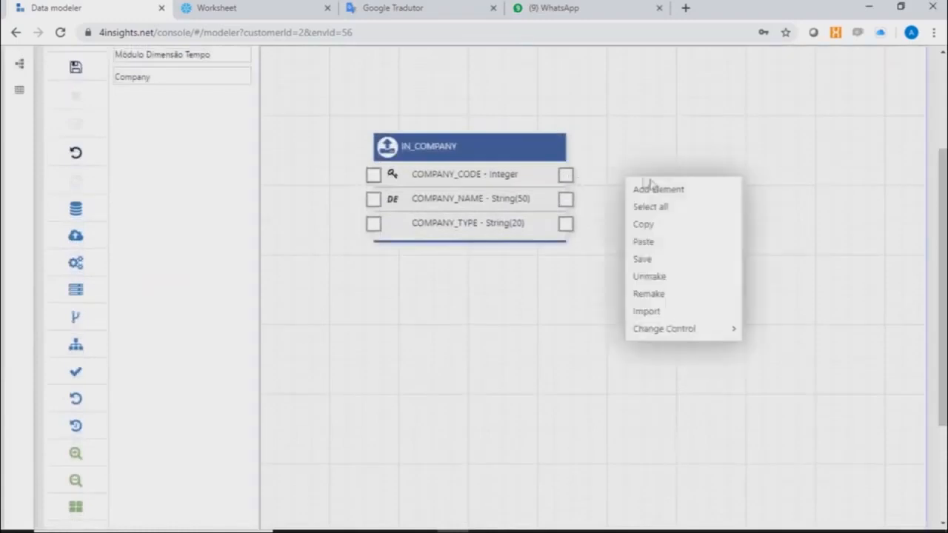
click(652, 188)
click(312, 123)
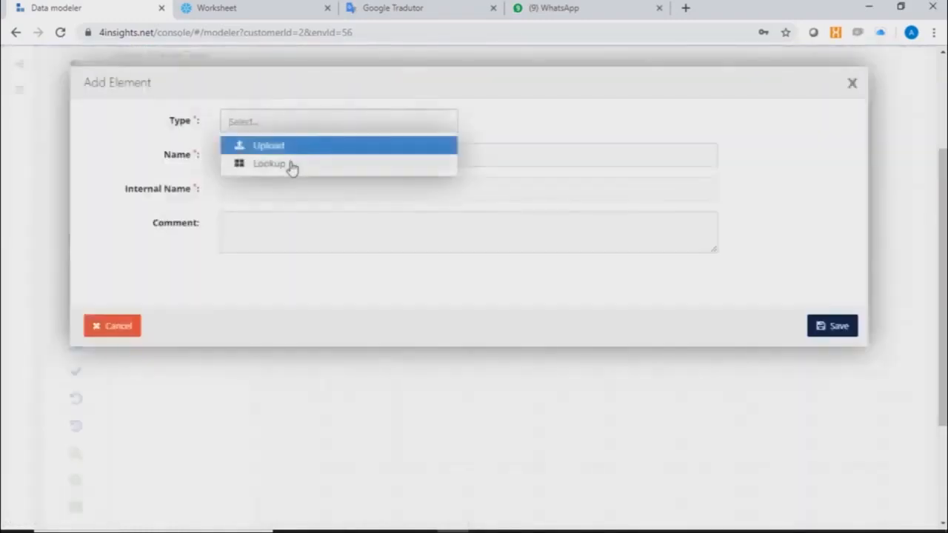
click(289, 165)
click(290, 161)
text(Comp)
click(317, 183)
click(299, 189)
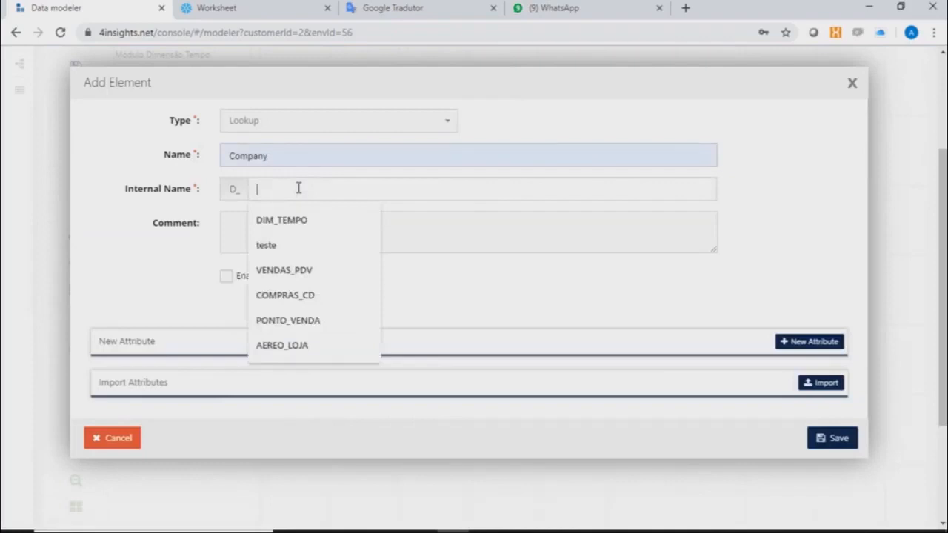
text(compan)
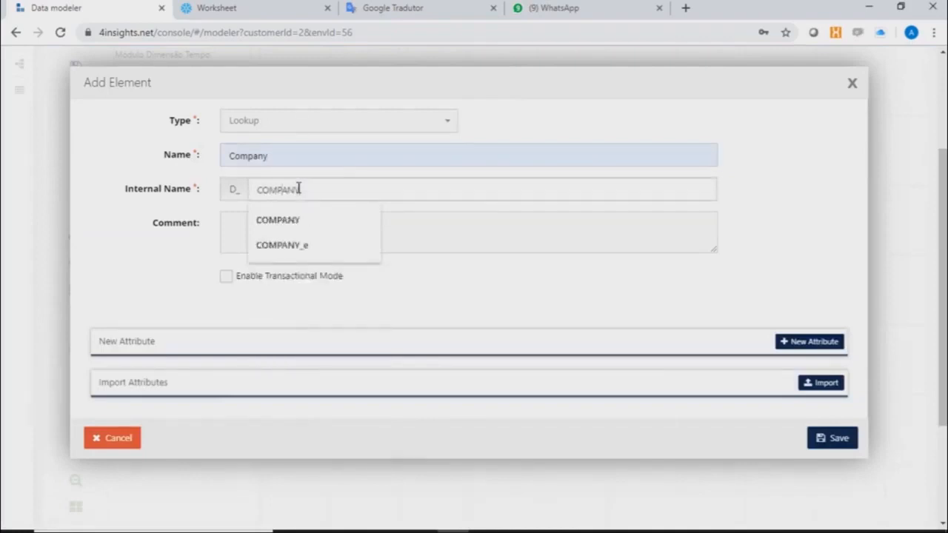
click(462, 303)
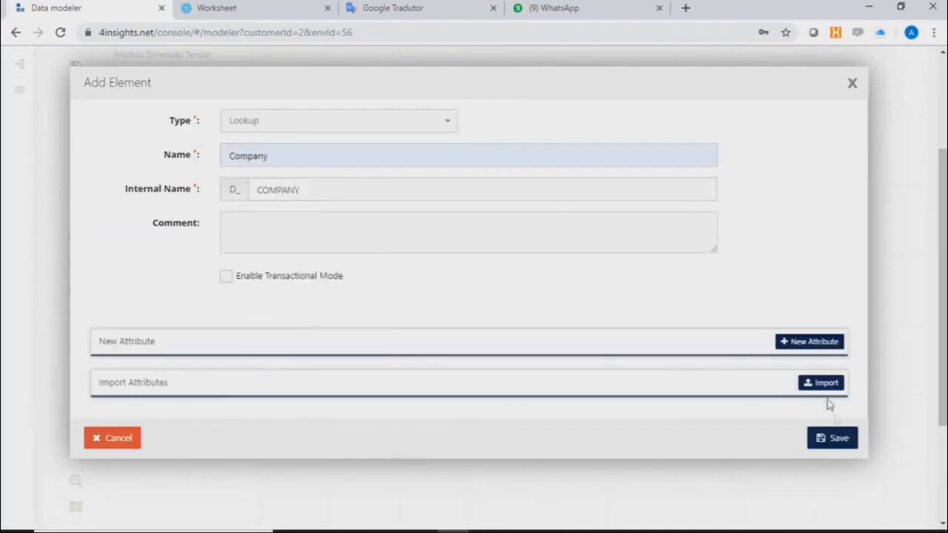
click(832, 438)
Link the code, name and type attributes of IN_COMPANY to those of D_COMPANY and save the model.
click(678, 181)
mouse_move(681, 175)
mouse_down()
mouse_move(604, 178)
mouse_move(684, 181)
mouse_move(686, 173)
mouse_move(611, 191)
mouse_move(686, 182)
mouse_up()
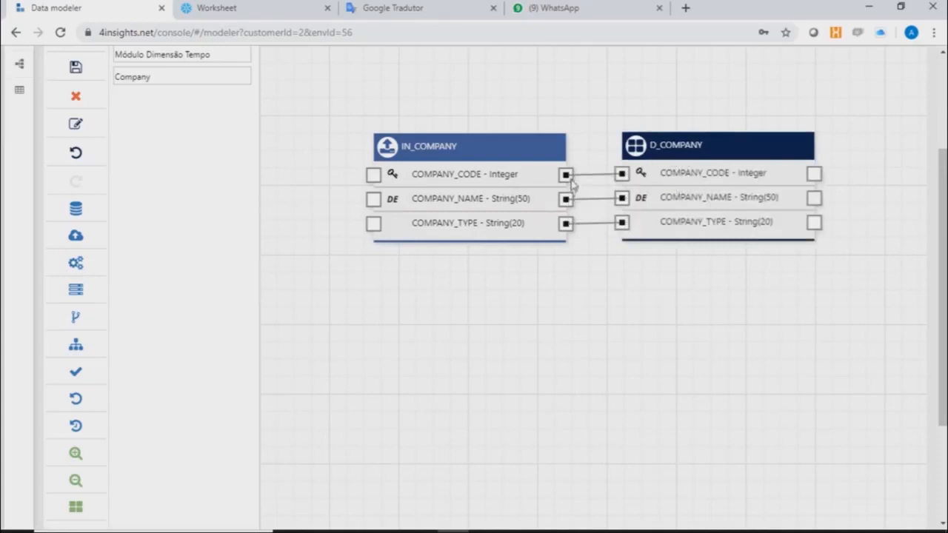
click(75, 68)
Approve the changes with a comment about the Company dimension's inclusion and with the staging area created.
scroll(942, 222, up, 2)
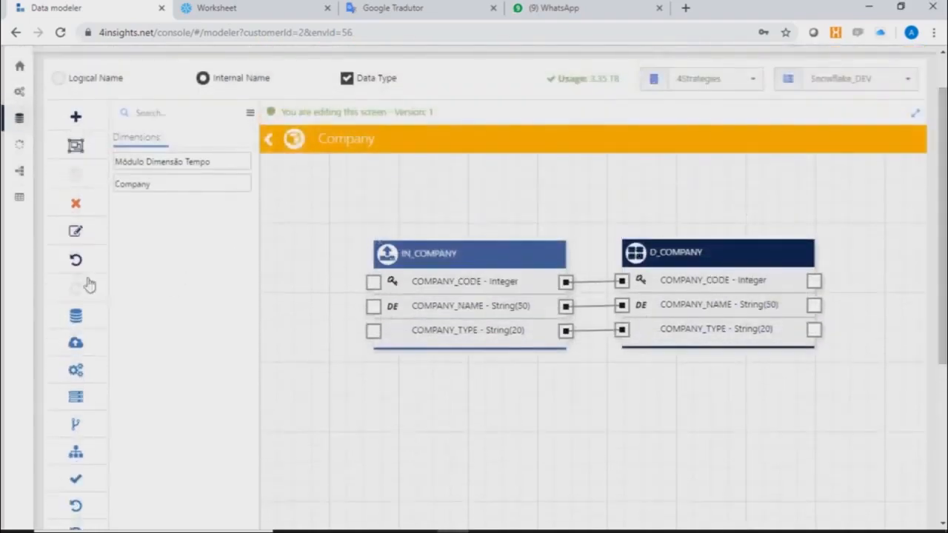
scroll(95, 333, down, 3)
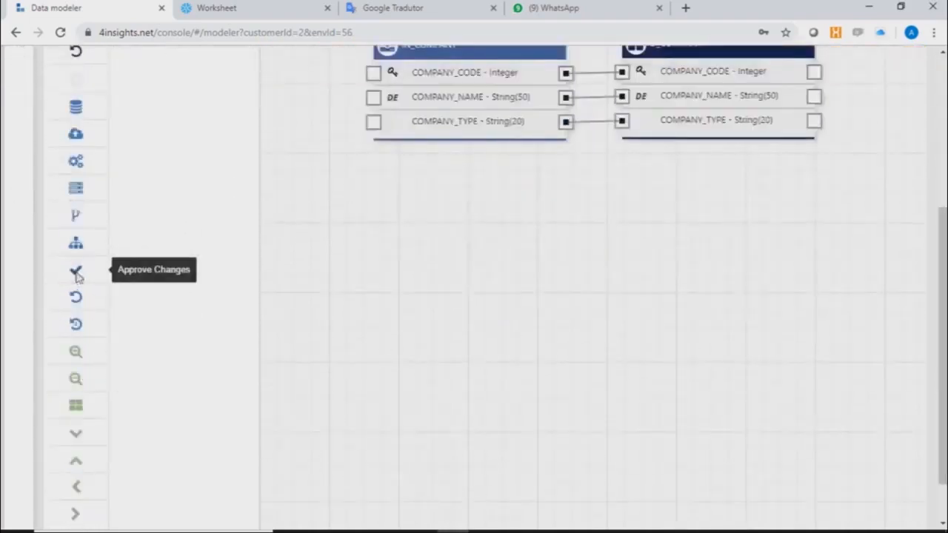
click(76, 273)
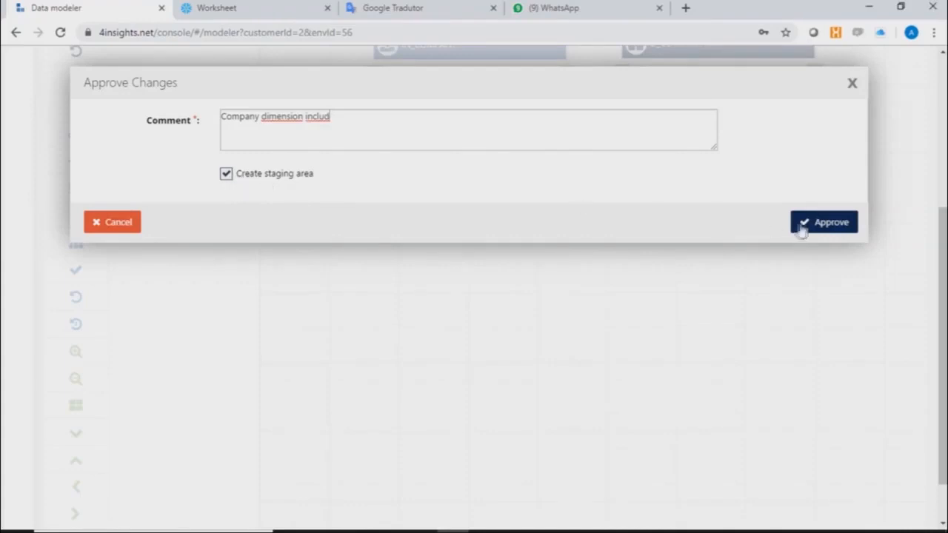
click(827, 225)
click(643, 122)
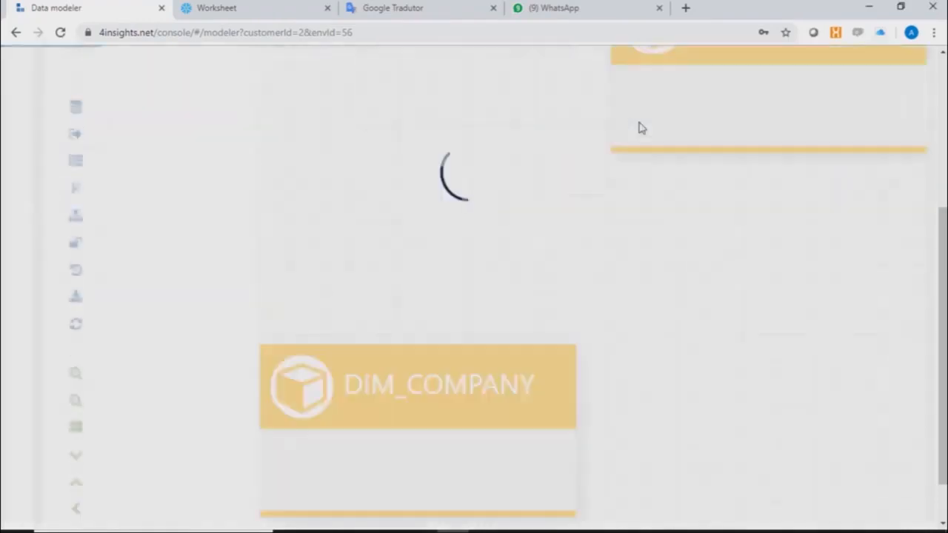
Switch to the Snowflake worksheet and inspect the columns of the STG_COMPANY table in the DEV schema.
click(259, 10)
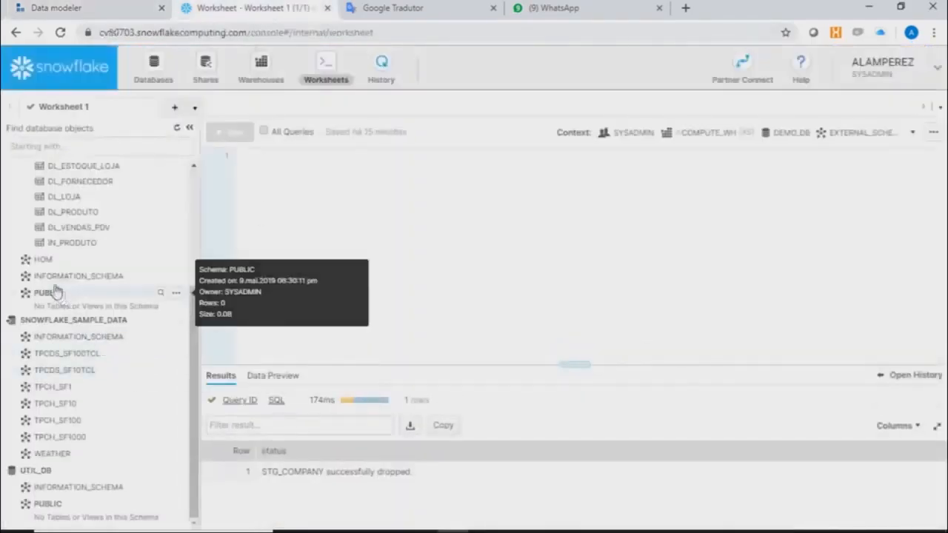
scroll(148, 222, up, 5)
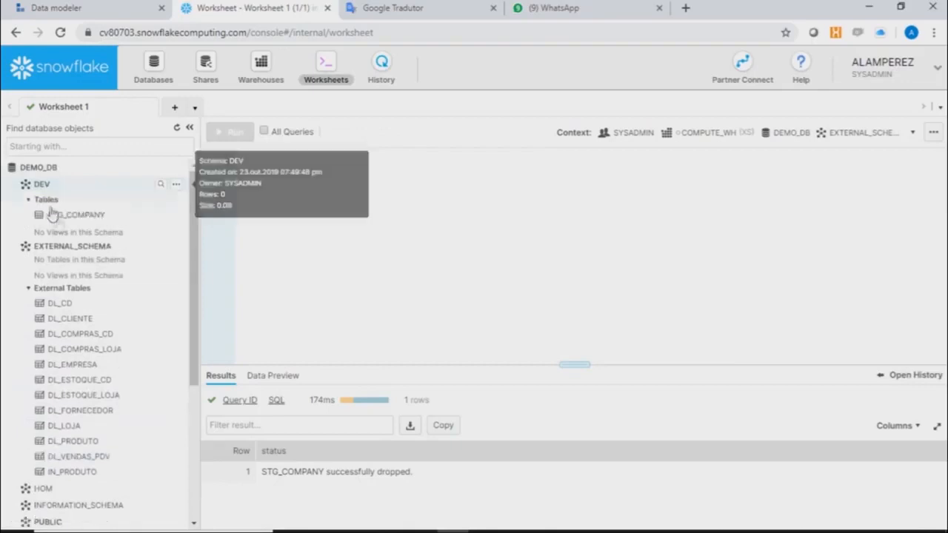
click(67, 220)
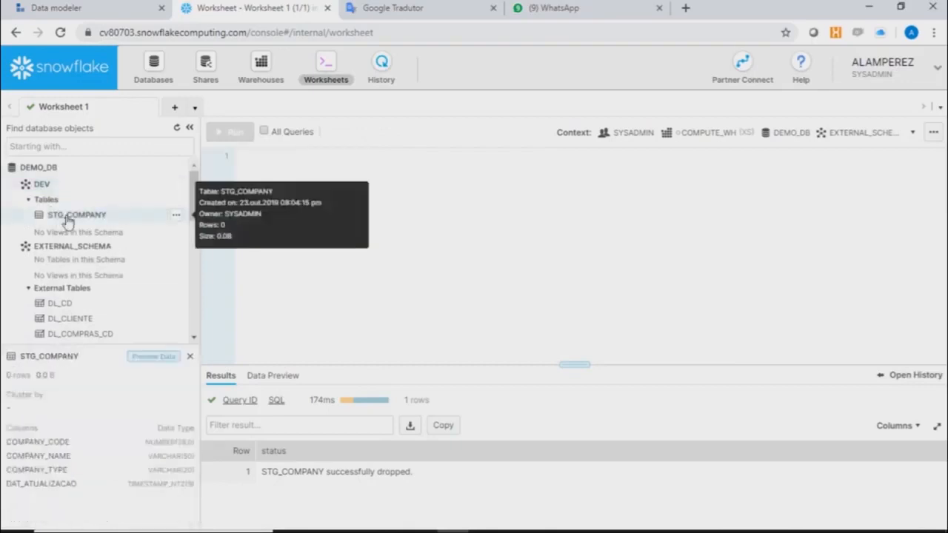
Run an INSERT into DEV.STG_COMPANY selecting COD_EMPRESA, NOM_EMPRESA, TIP_EMPRESA and the current timestamp as DAT_ATUALIZACAO from external_schema.DL_EMPRESA.
key(alt+Tab)
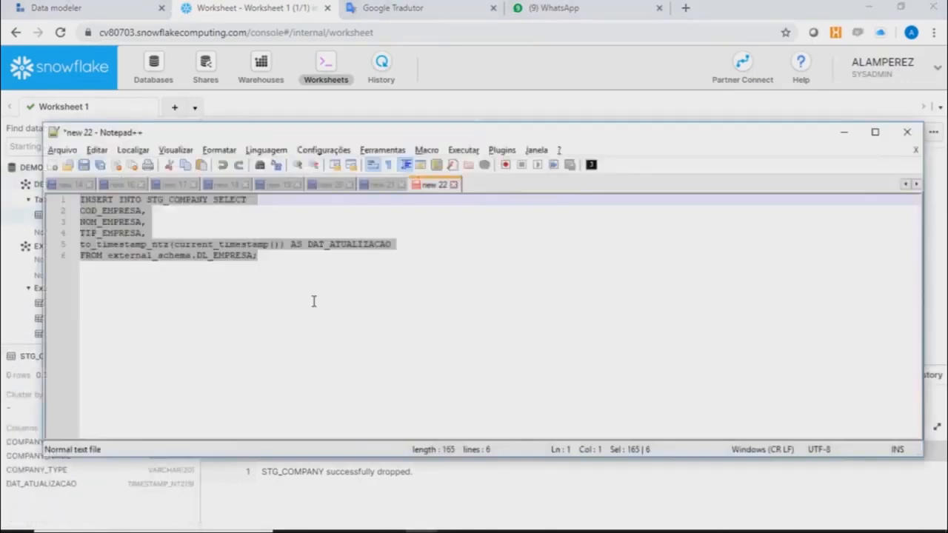
key(alt+Tab)
text(INSERT INTO STG_COMPANY SELECT COD_EMPRESA, NOM_EMPRESA, TIP_EMPRESA, to_timestamp_ntz(current_timestamp()) AS DAT_ATUALIZACAO FROM external_schema.DL_EMPRESA;)
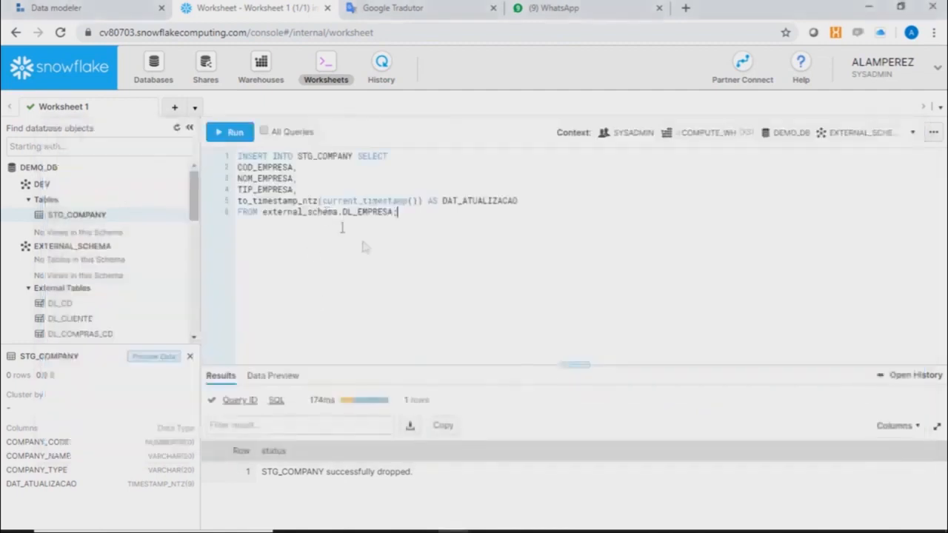
click(234, 137)
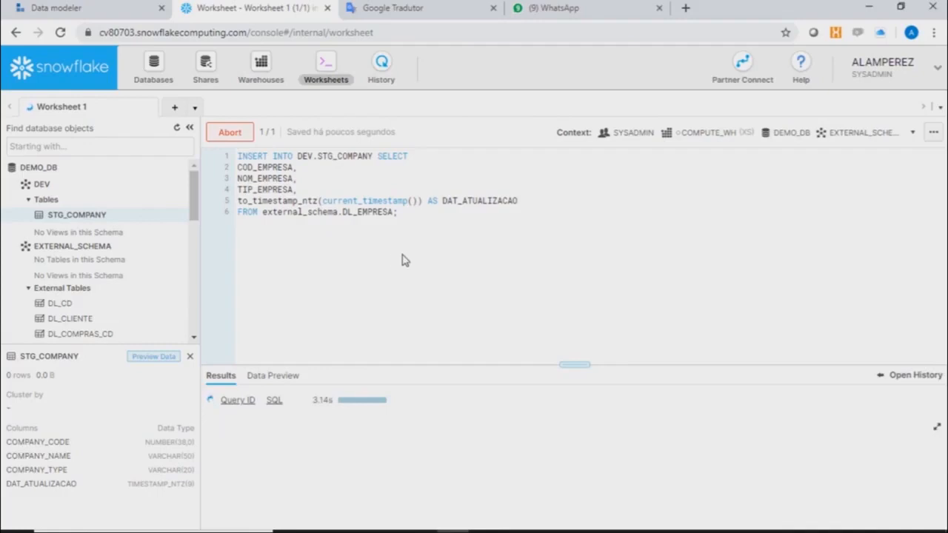
drag(414, 212, 240, 213)
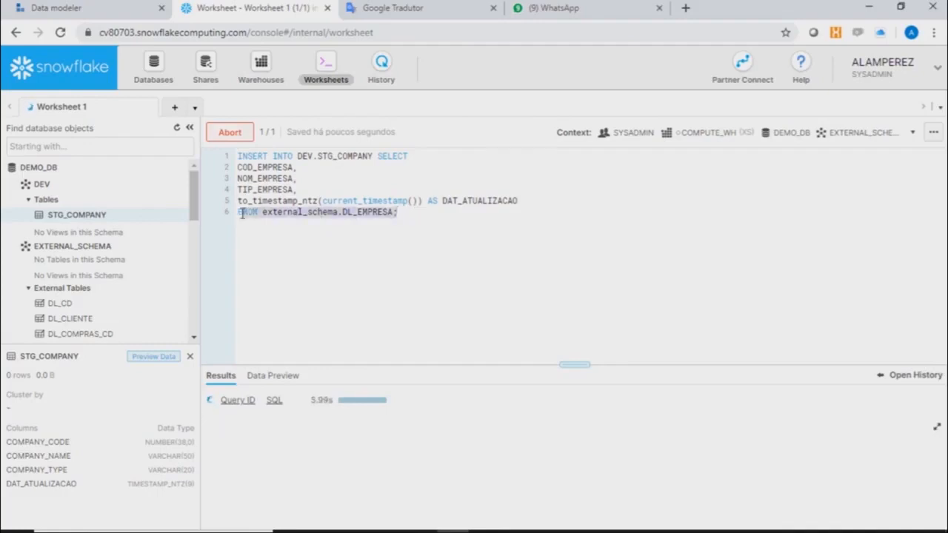
click(381, 272)
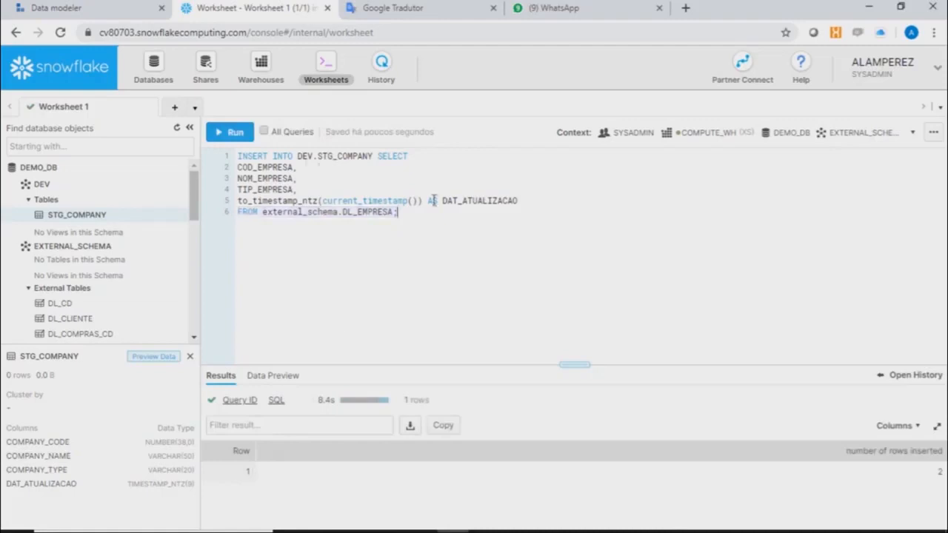
drag(315, 157, 373, 157)
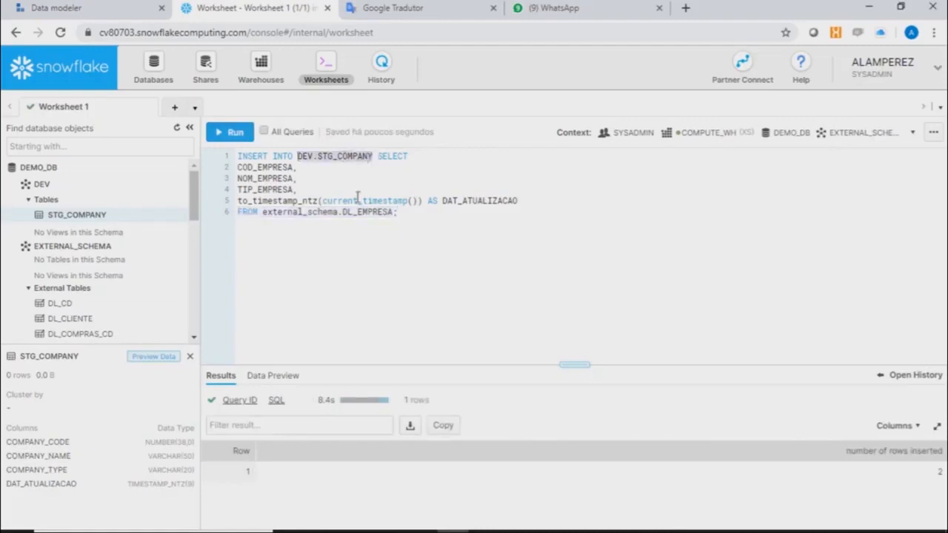
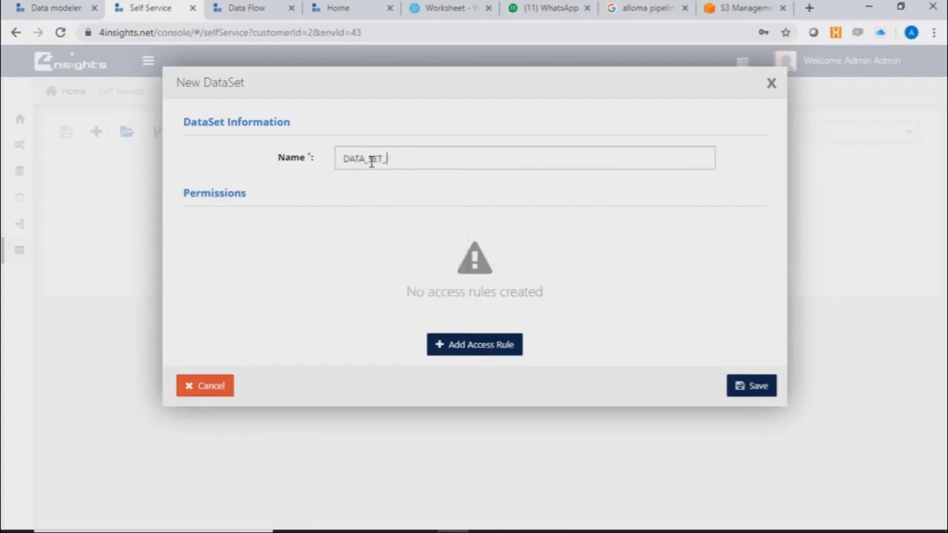
Save the new dataset as DATA_SET_SALES_STOCKS and unlock it for editing.
click(754, 388)
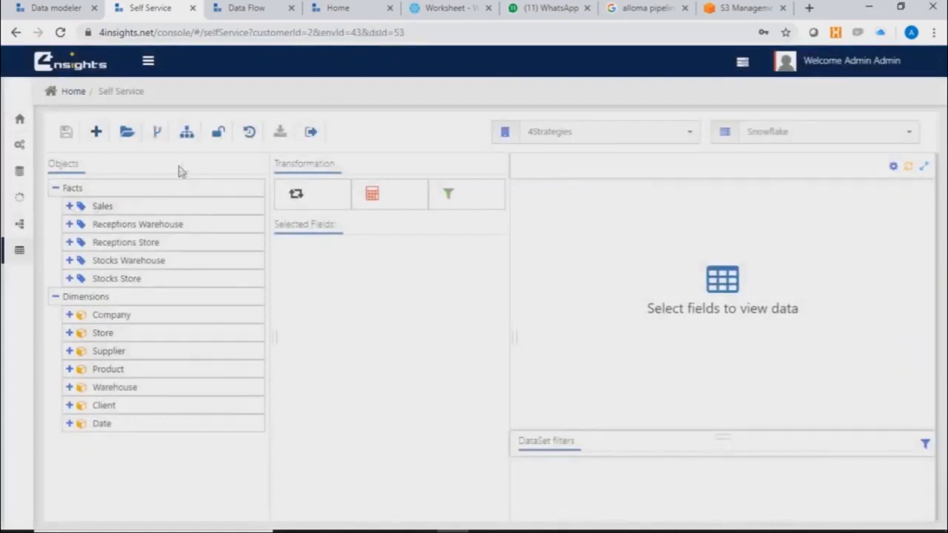
click(218, 134)
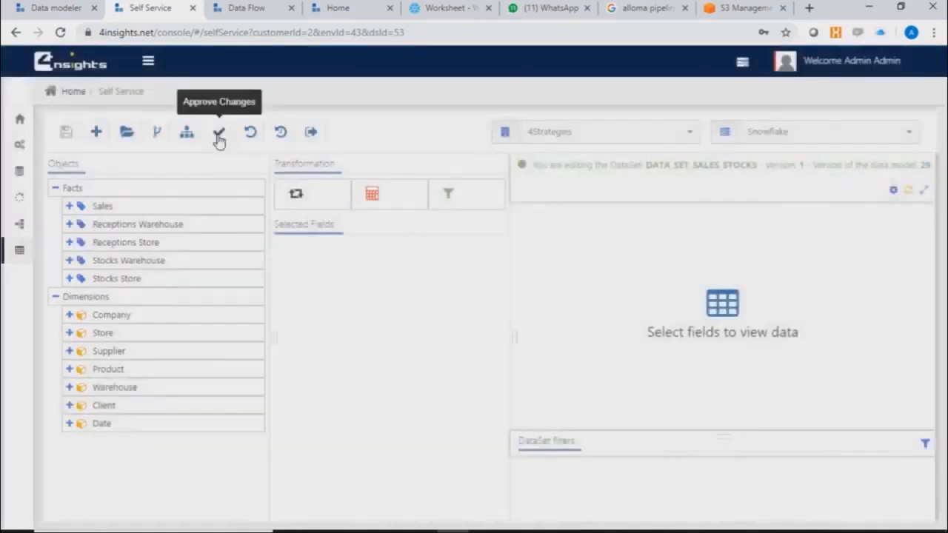
Add Value Cost, Sales Quantity and Sales Promotion Quantity from the Sales fact's table columns to the selected fields.
click(68, 208)
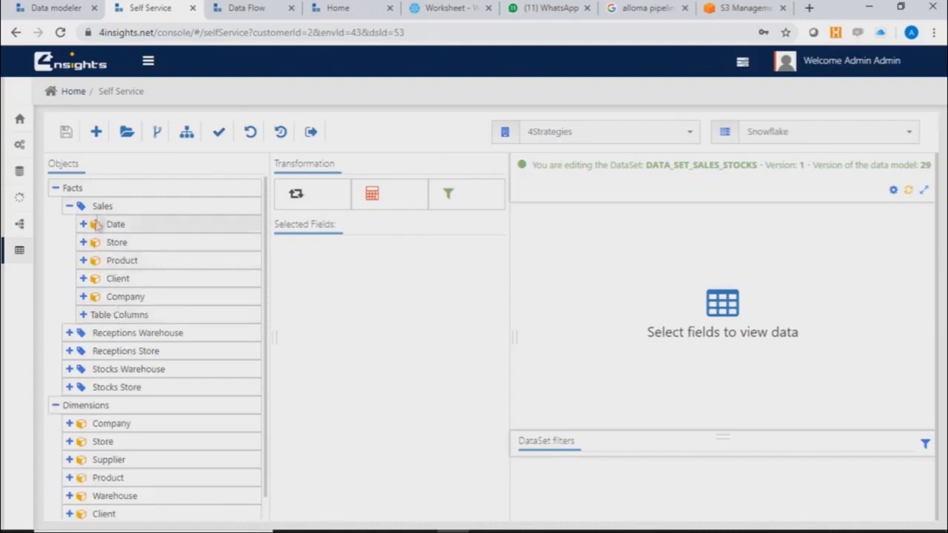
click(83, 315)
scroll(134, 423, down, 3)
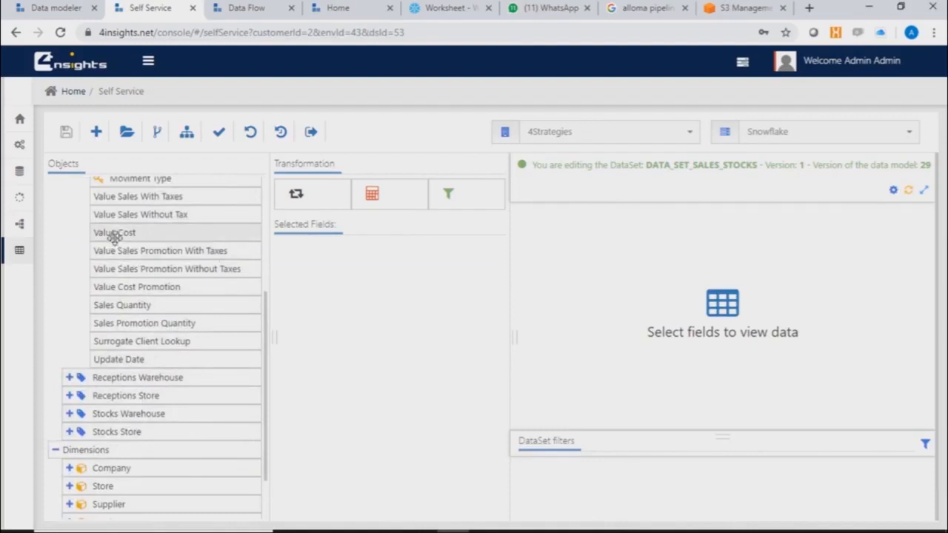
drag(116, 232, 373, 266)
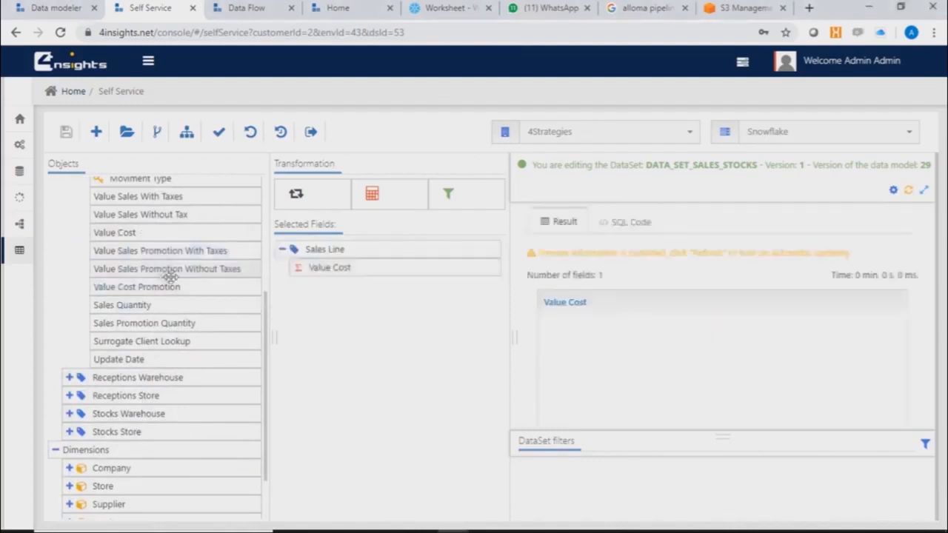
drag(140, 306, 364, 271)
drag(135, 327, 364, 292)
scroll(84, 252, up, 2)
click(84, 247)
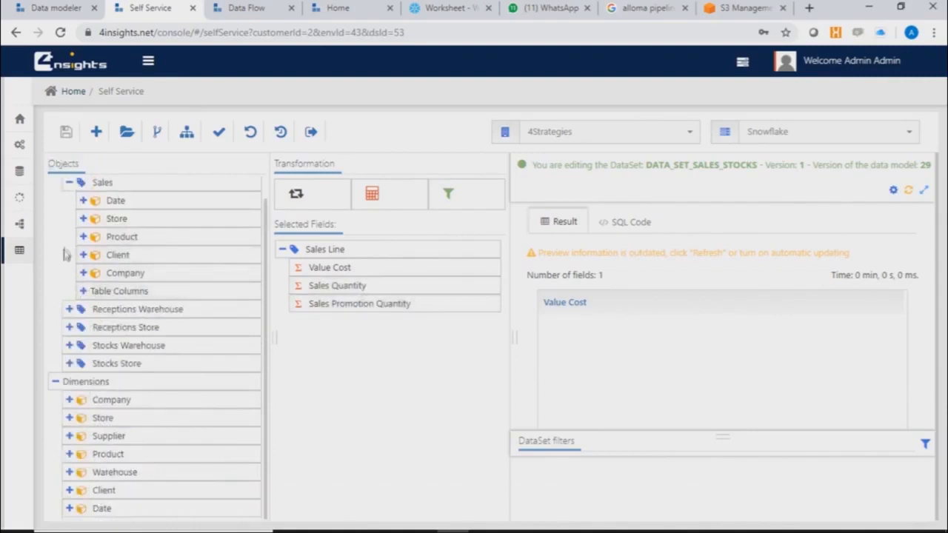
click(68, 184)
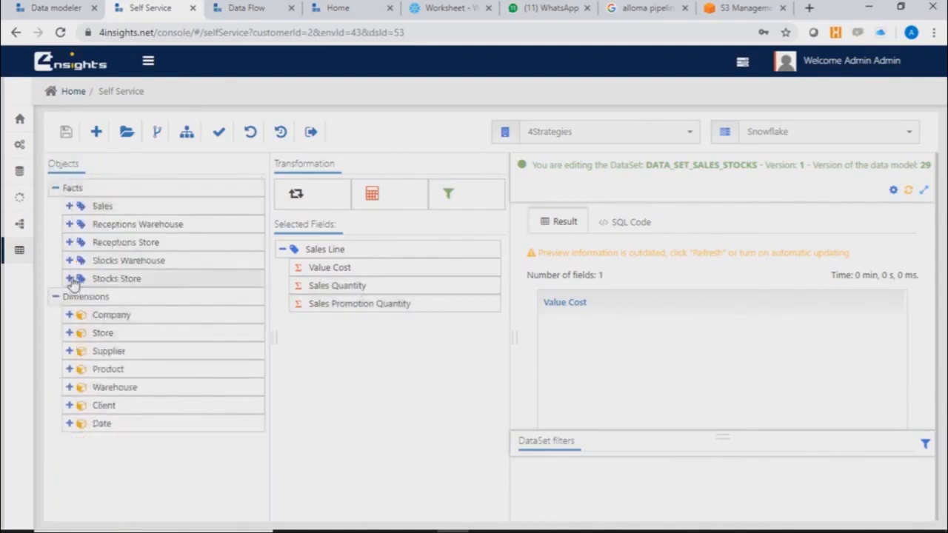
Add Value Store Stock Without Tax and Value Store Stock With Tax from the Stocks Store fact to the selected fields.
click(69, 278)
click(83, 369)
scroll(141, 415, down, 2)
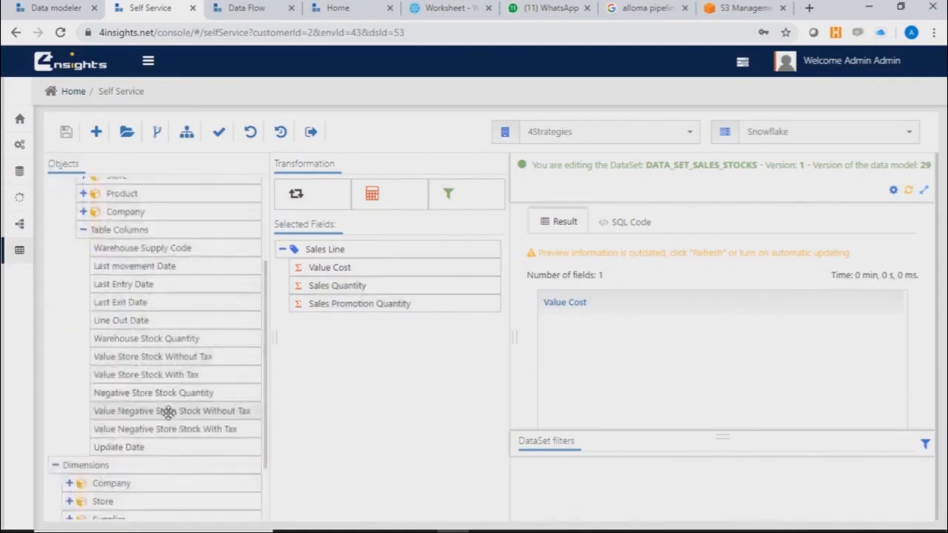
drag(123, 358, 402, 308)
drag(156, 375, 420, 322)
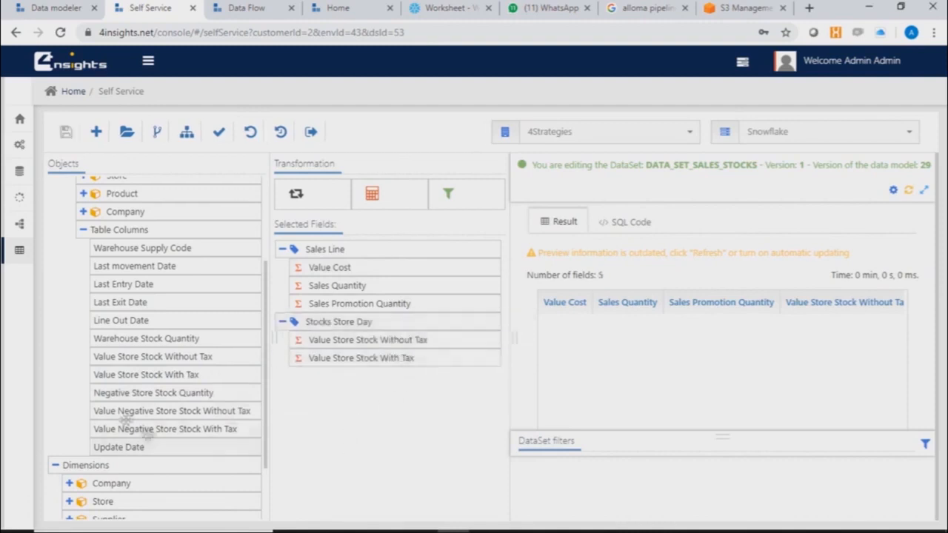
click(83, 230)
click(69, 273)
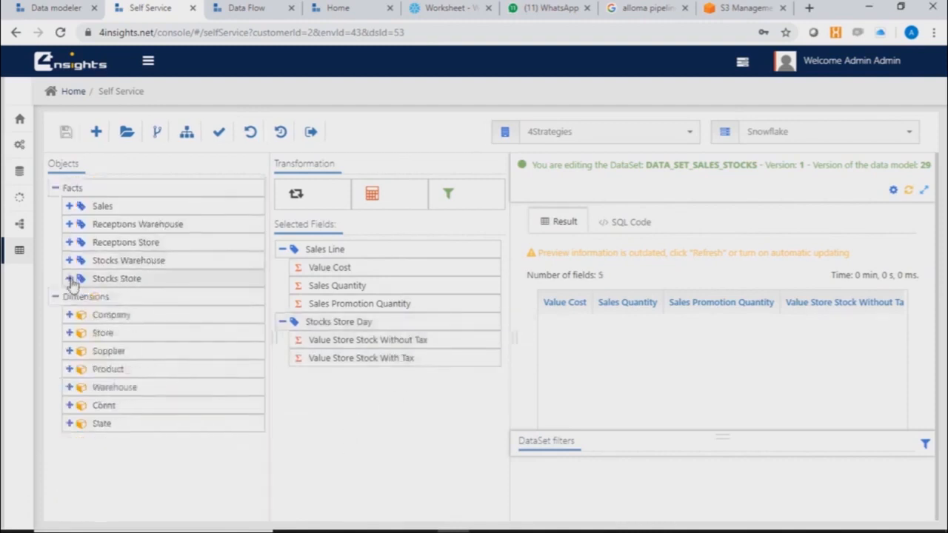
Add the Store Brand Lookup, Store Director Lookup and Store Lookup from the Store dimension to the selected fields.
click(69, 332)
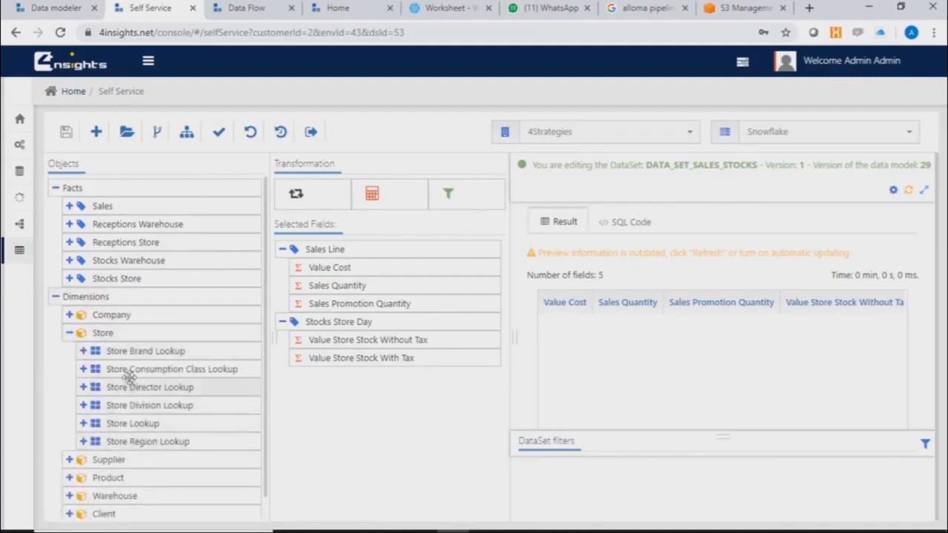
drag(97, 351, 411, 311)
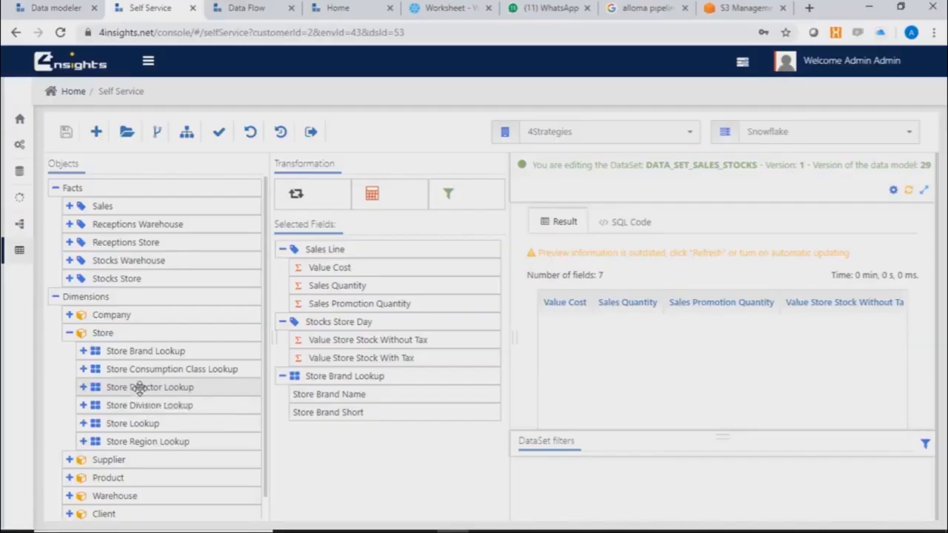
drag(138, 388, 391, 430)
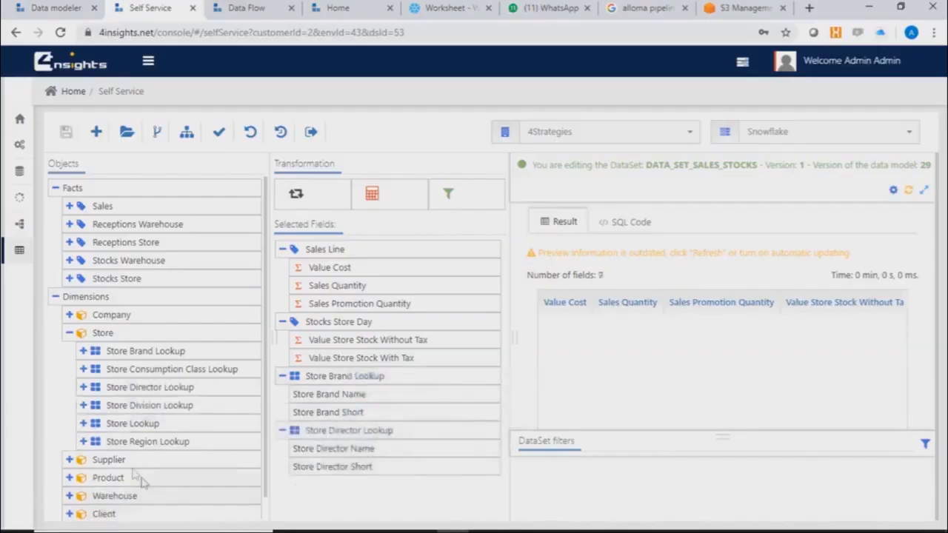
drag(106, 424, 400, 424)
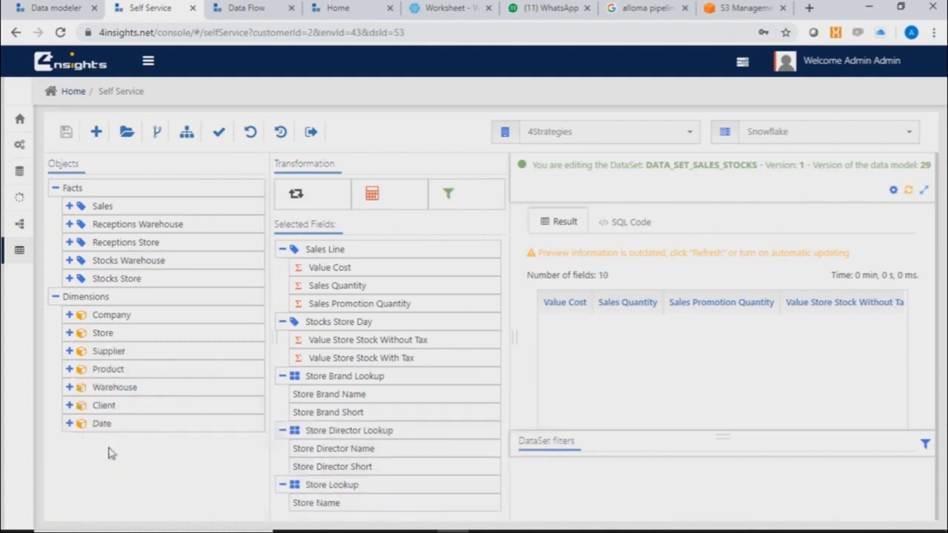
Add the Product Category Lookup from the Product dimension to the selected fields and expand the Warehouse dimension.
click(69, 370)
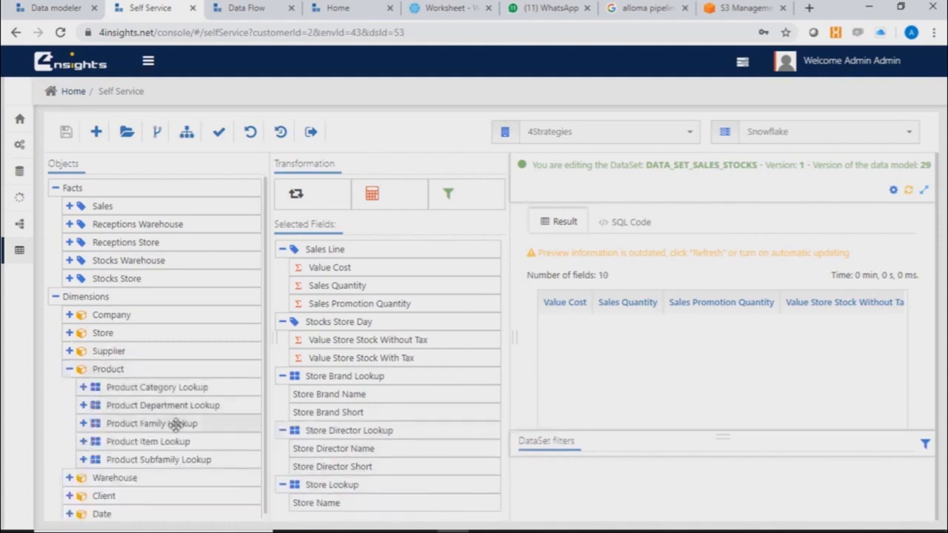
drag(160, 389, 319, 346)
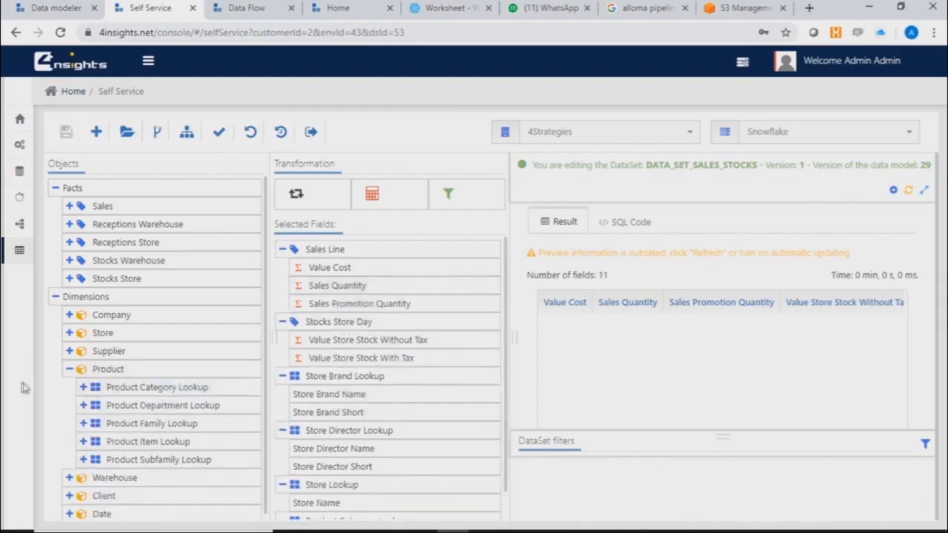
click(69, 368)
click(69, 388)
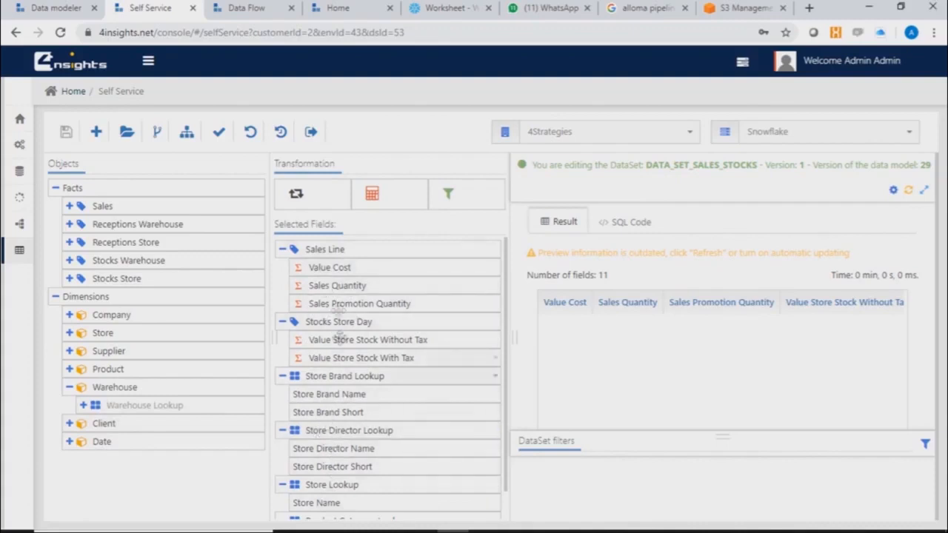
Reorder the selected fields as Store Brand, Store Director, Product Category and Store lookups, followed by Sales Line and Stocks Store Day, and collapse the groups.
drag(325, 377, 329, 246)
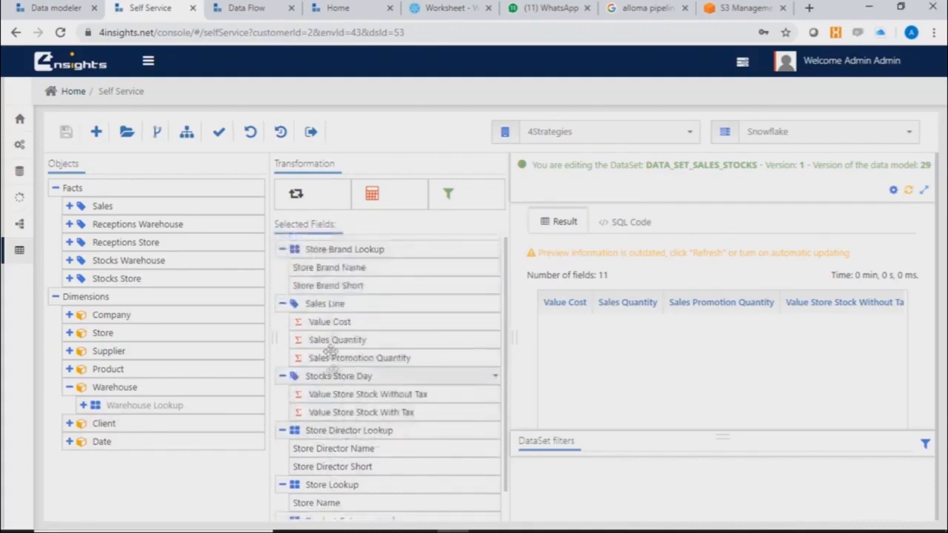
drag(340, 431, 341, 270)
drag(348, 489, 345, 326)
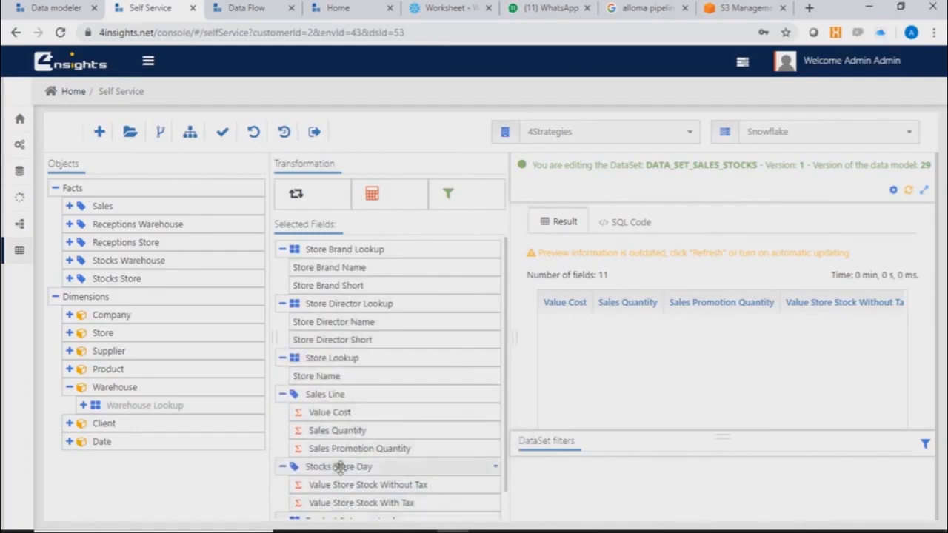
scroll(338, 474, down, 1)
drag(335, 487, 383, 305)
click(284, 395)
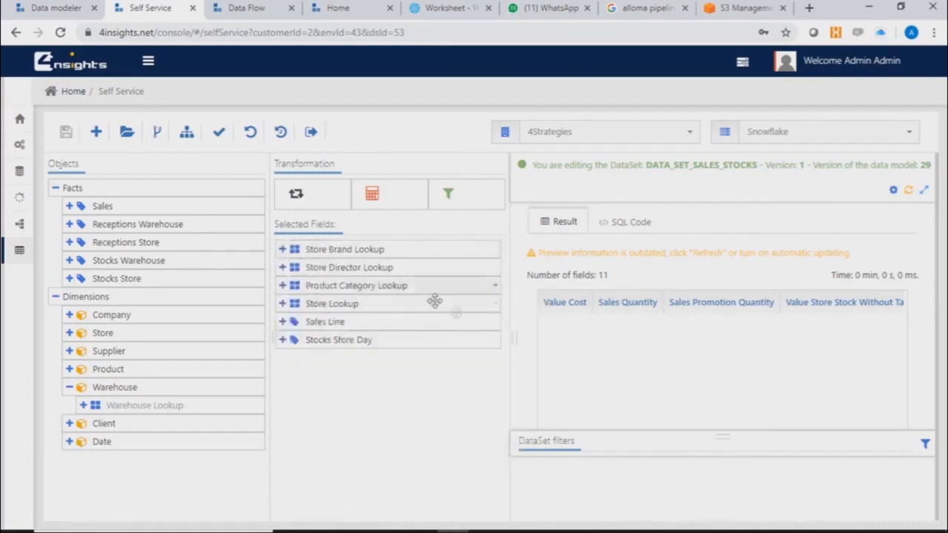
Add a dataset filter on Reporting Date from the Date Lookup and set its condition to Between.
click(926, 443)
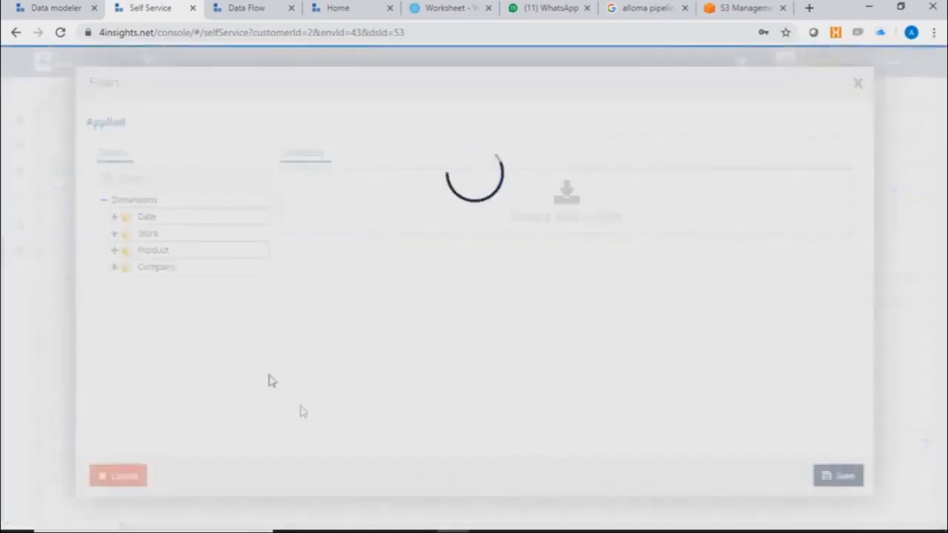
click(114, 216)
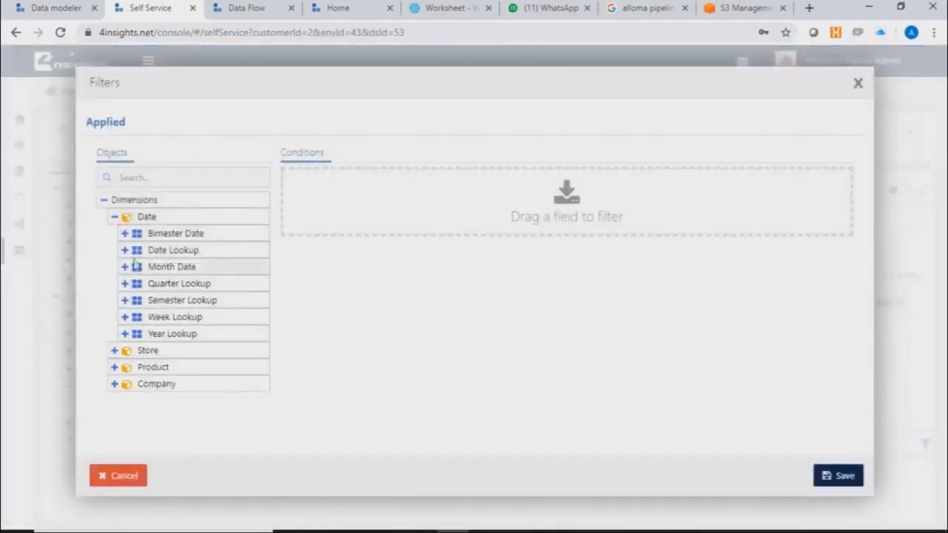
click(124, 250)
click(135, 267)
drag(180, 283, 441, 219)
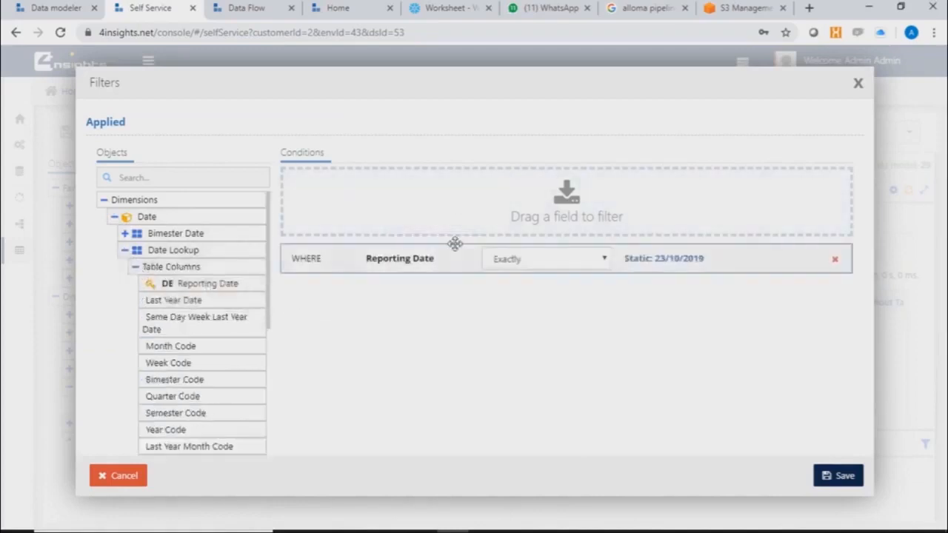
click(563, 261)
click(519, 301)
Set the start of the Reporting Date range to a dynamic date with monthly settings, giving 30/09/2019, and apply it.
click(649, 261)
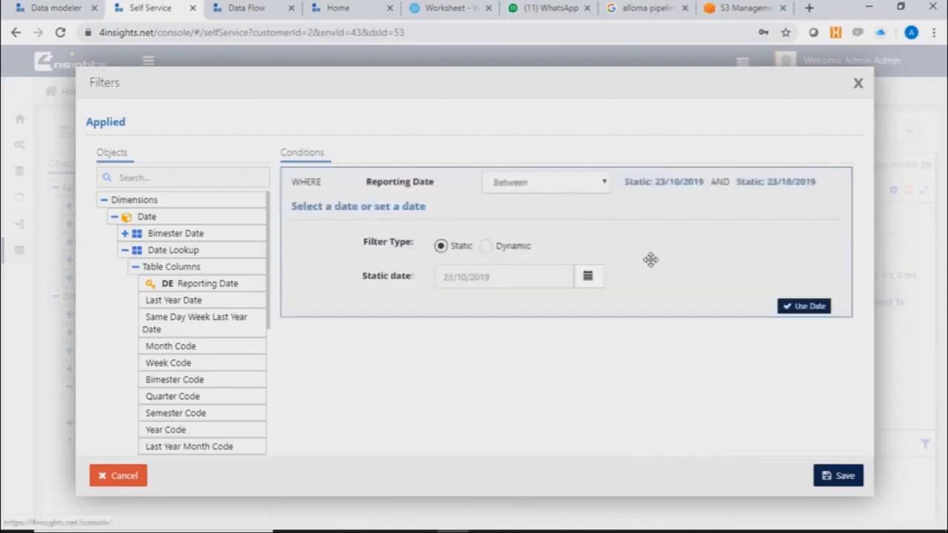
click(536, 183)
click(536, 186)
click(485, 245)
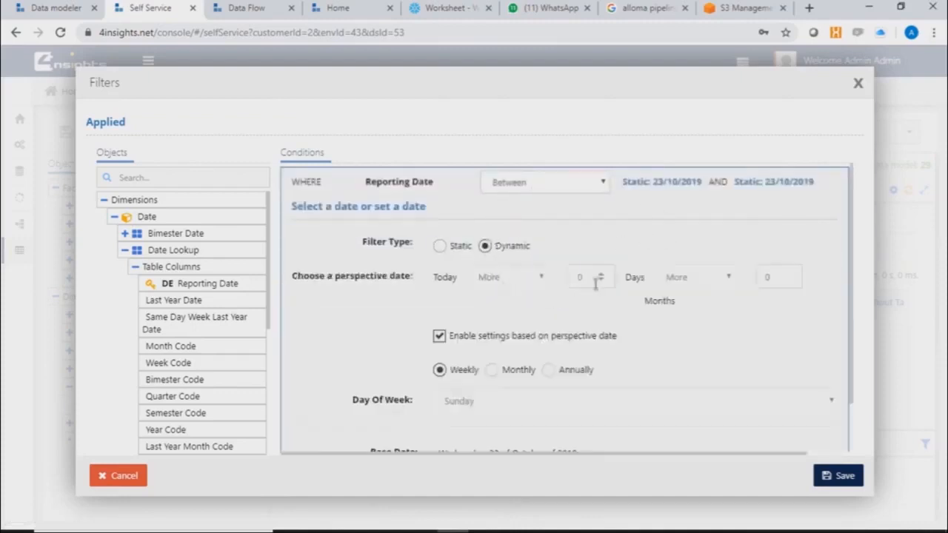
click(541, 278)
click(508, 306)
click(492, 370)
scroll(489, 356, down, 2)
click(801, 441)
Set the end of the Reporting Date range to a dynamic date based on today, with perspective-date settings disabled, and save the filter.
click(925, 443)
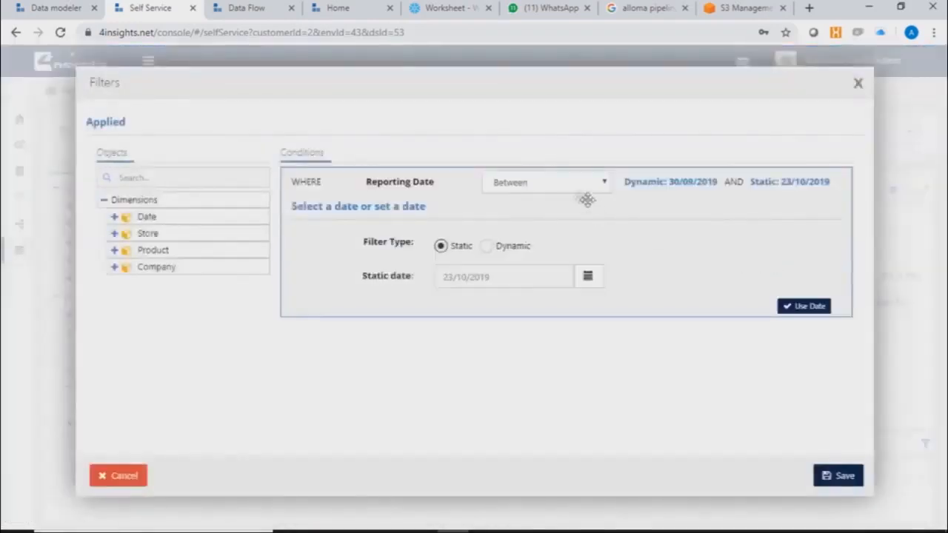
click(486, 246)
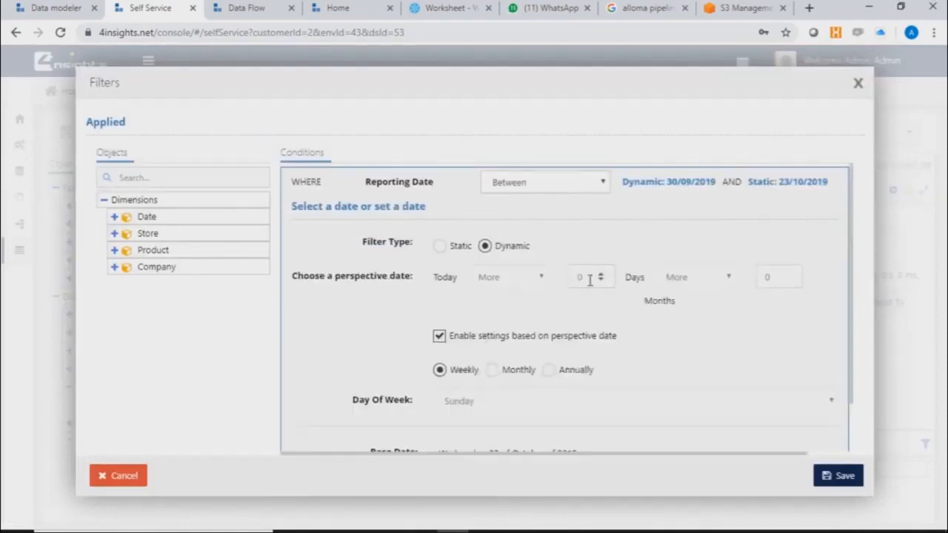
click(440, 335)
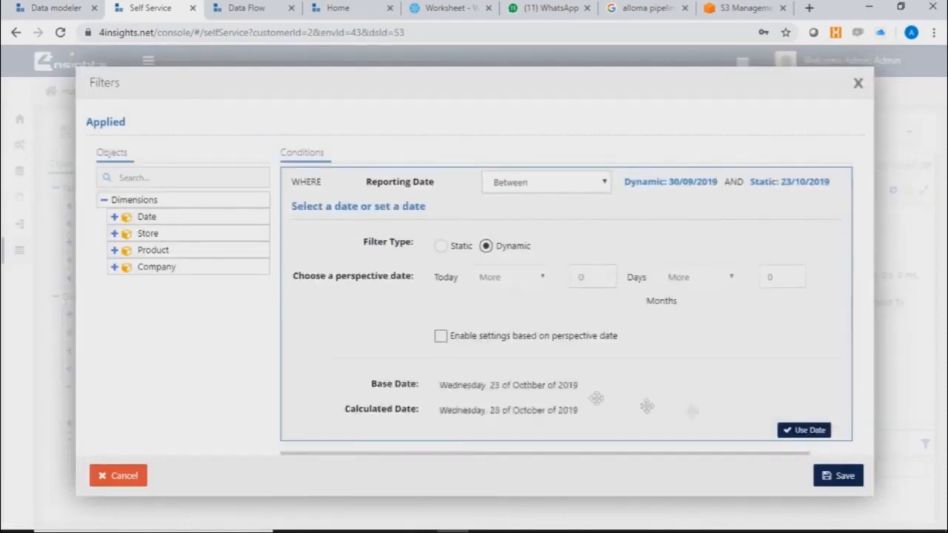
click(817, 440)
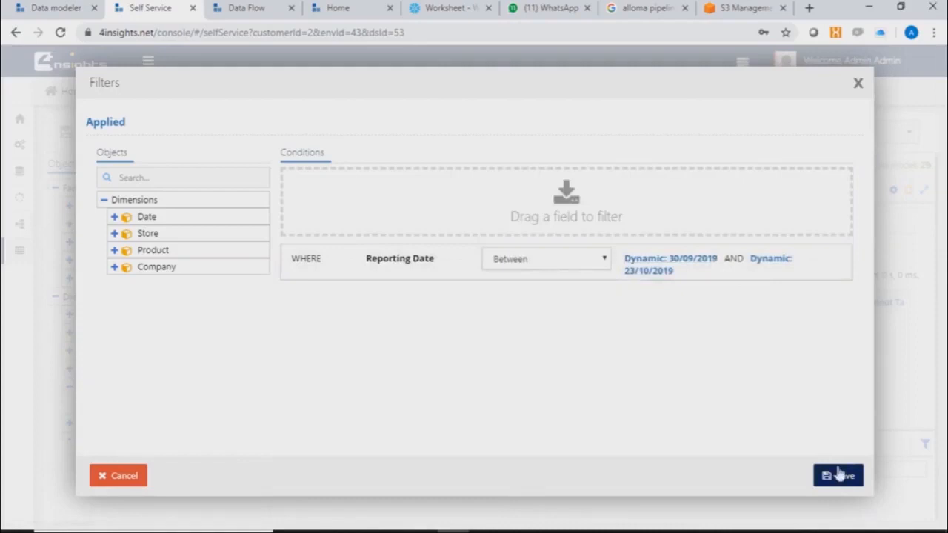
click(837, 474)
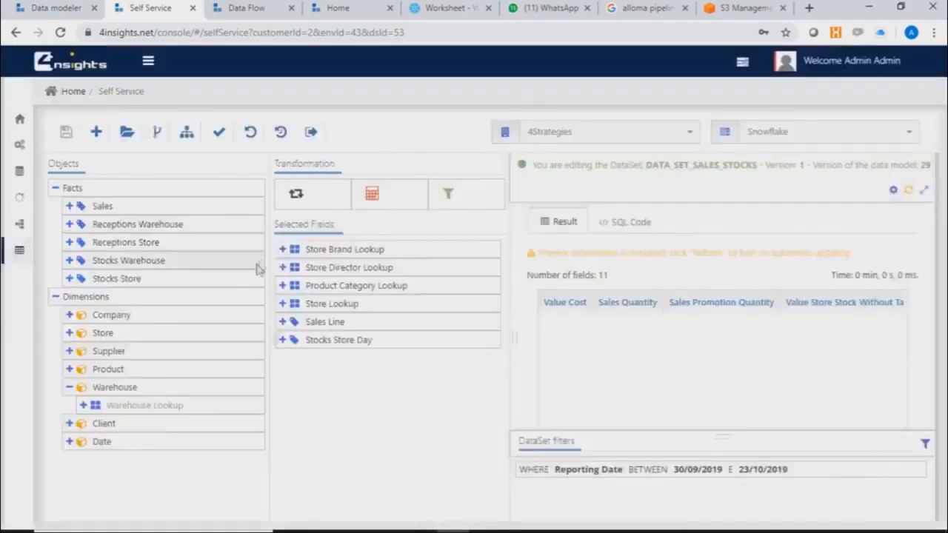
Refresh the dataset preview with the Reporting Date filter and examine the generated SQL code and the result.
click(910, 193)
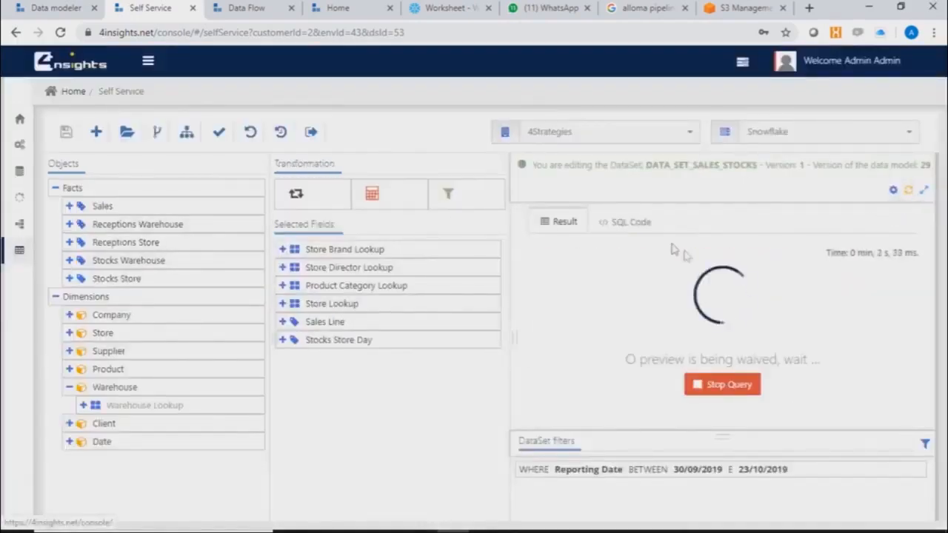
click(634, 223)
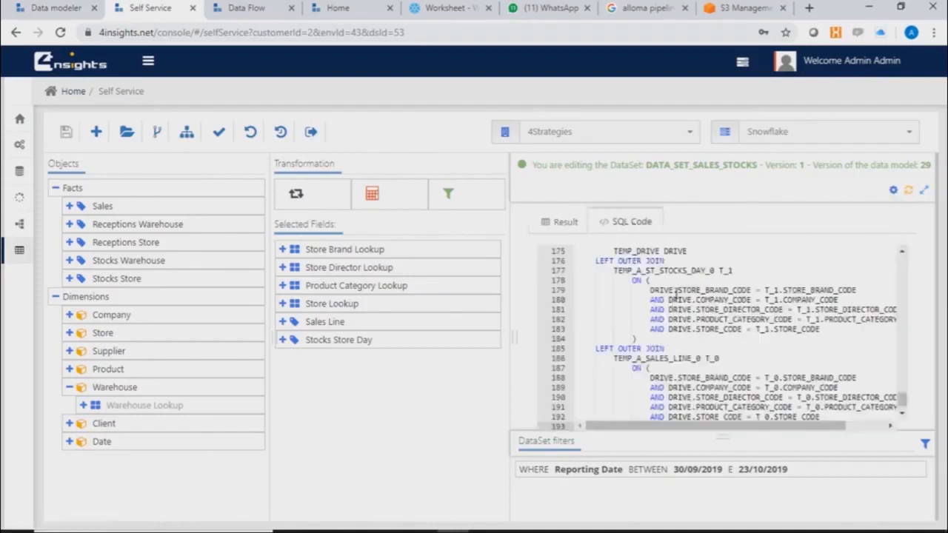
drag(902, 401, 902, 263)
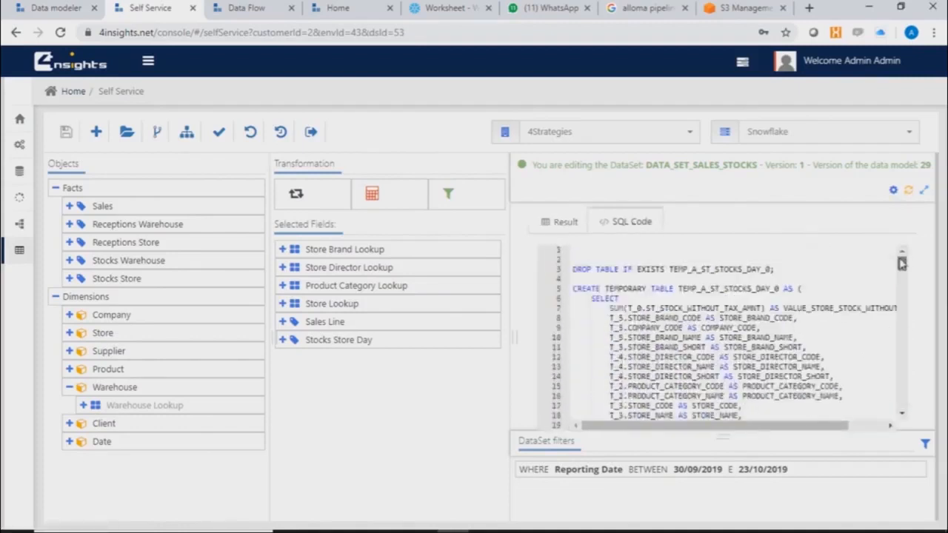
scroll(706, 297, down, 3)
scroll(674, 317, down, 2)
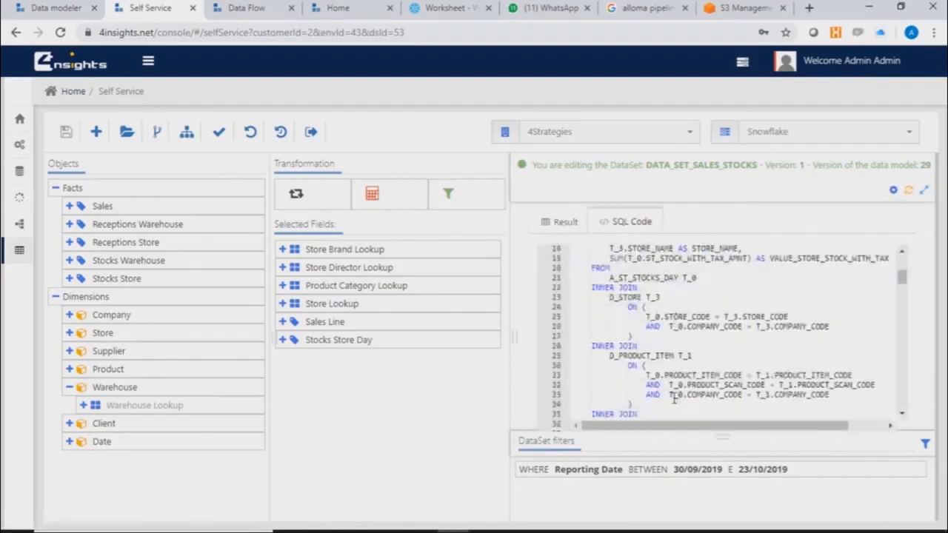
scroll(675, 400, down, 10)
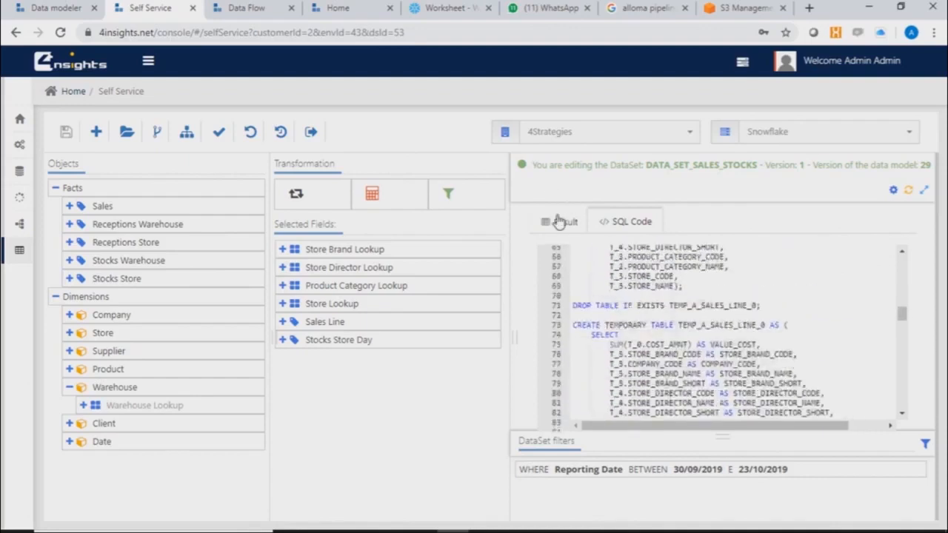
click(559, 220)
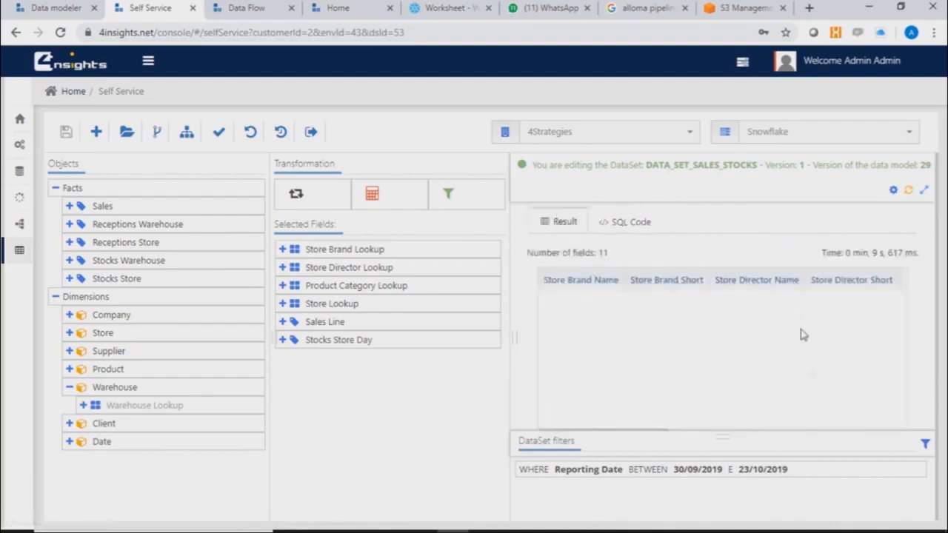
Remove the Reporting Date condition from the dataset filters and refresh the preview.
click(926, 444)
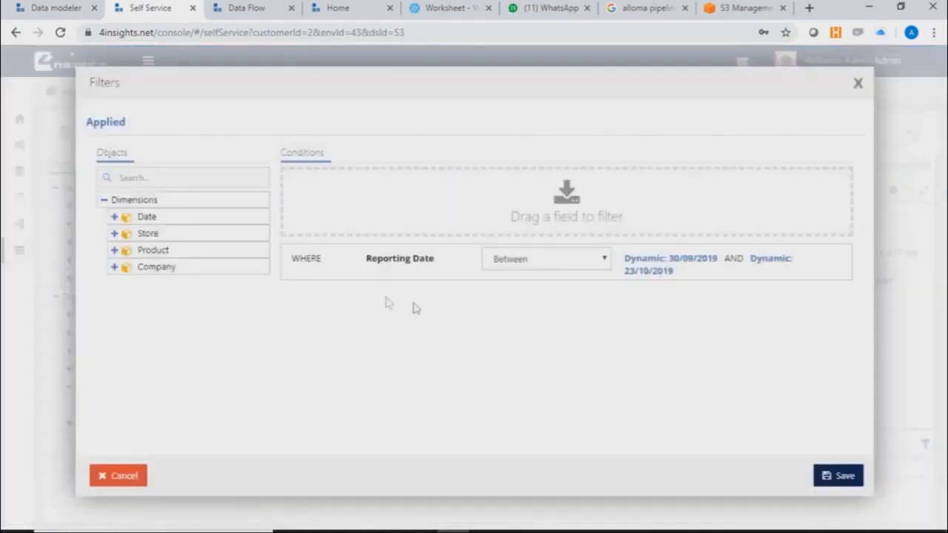
click(836, 267)
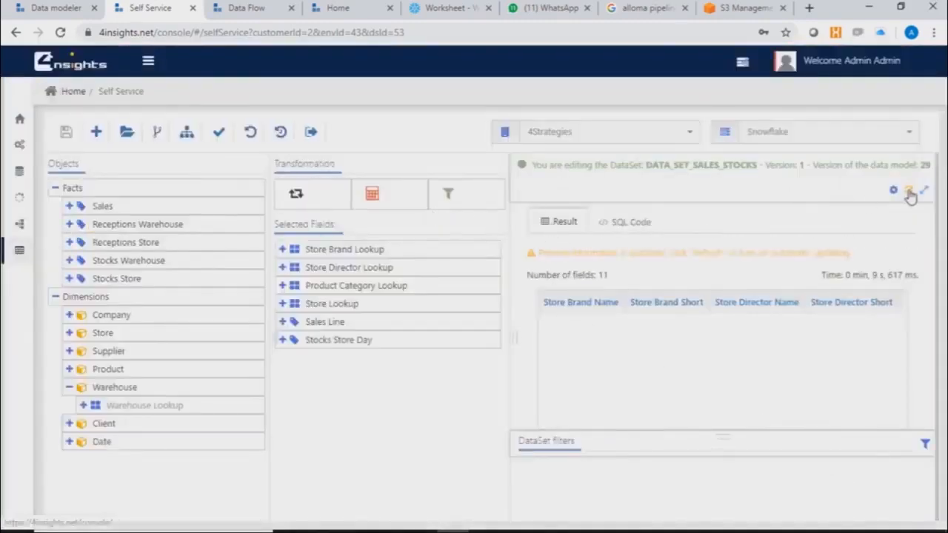
click(909, 191)
Read through the SQL code generated for the unfiltered dataset, including the temporary sales and stocks tables and their final joins.
click(639, 228)
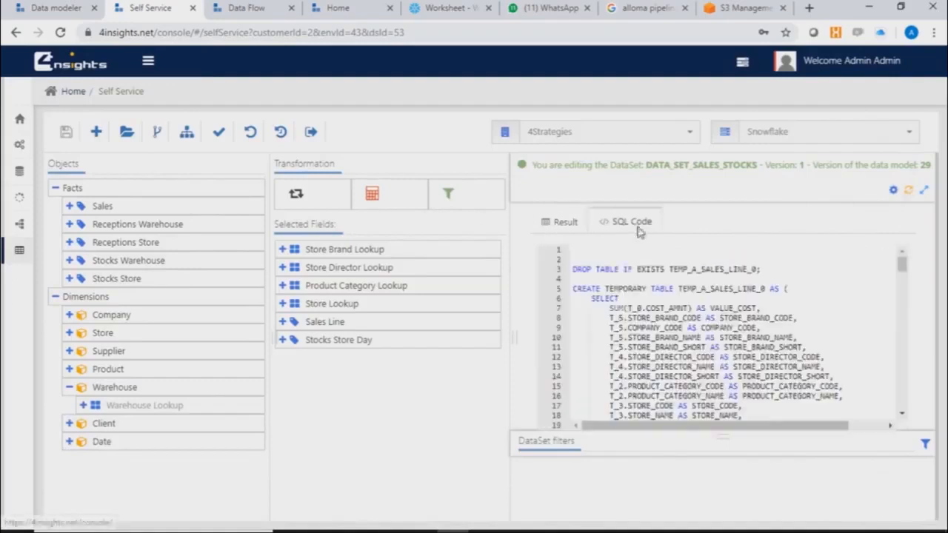
mouse_move(903, 265)
mouse_down()
mouse_move(913, 316)
mouse_move(916, 277)
mouse_up()
scroll(672, 352, up, 4)
scroll(652, 333, down, 17)
scroll(647, 331, down, 20)
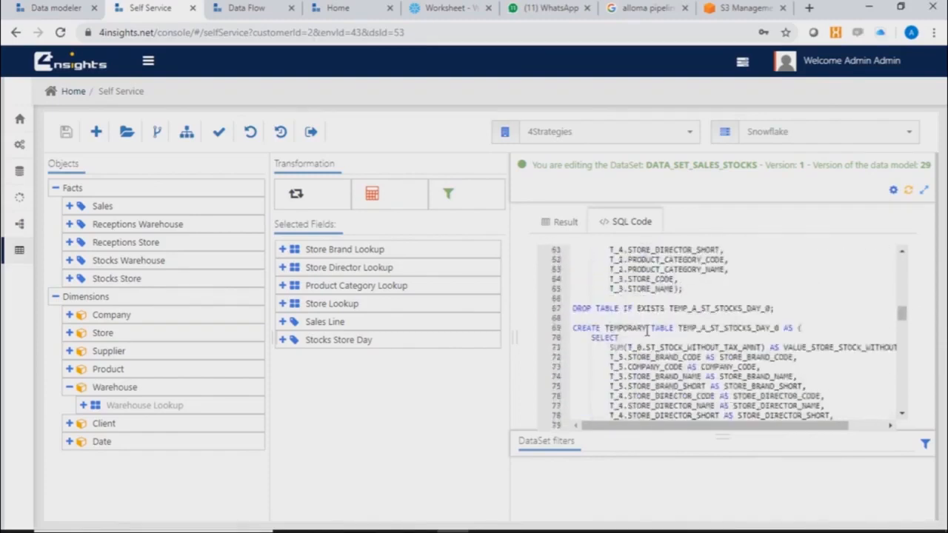
scroll(647, 331, down, 10)
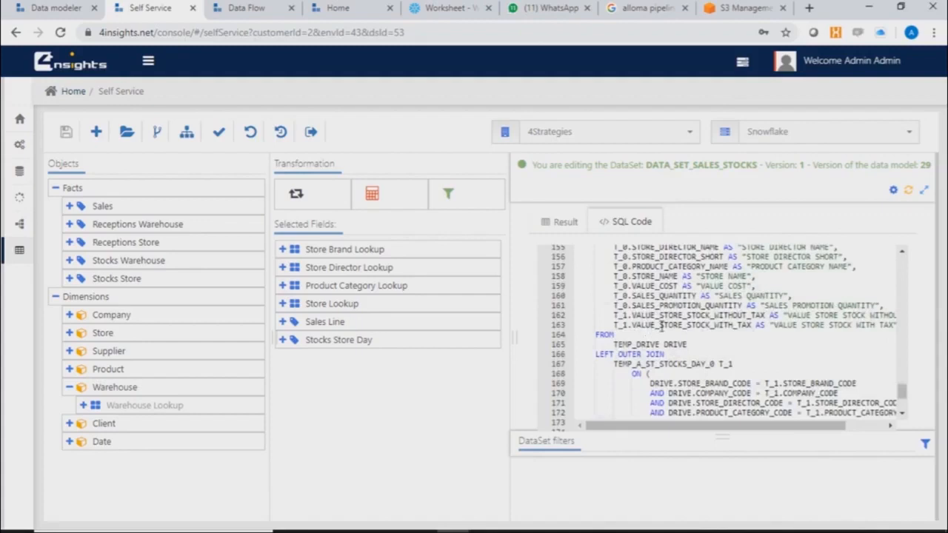
Examine the store brand and store director rows in the dataset's preview result.
click(560, 220)
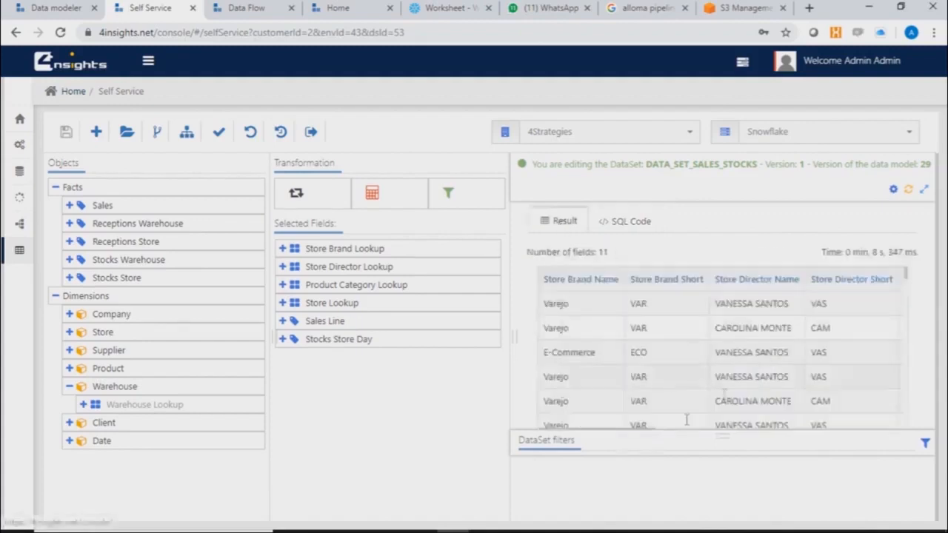
drag(634, 429, 639, 429)
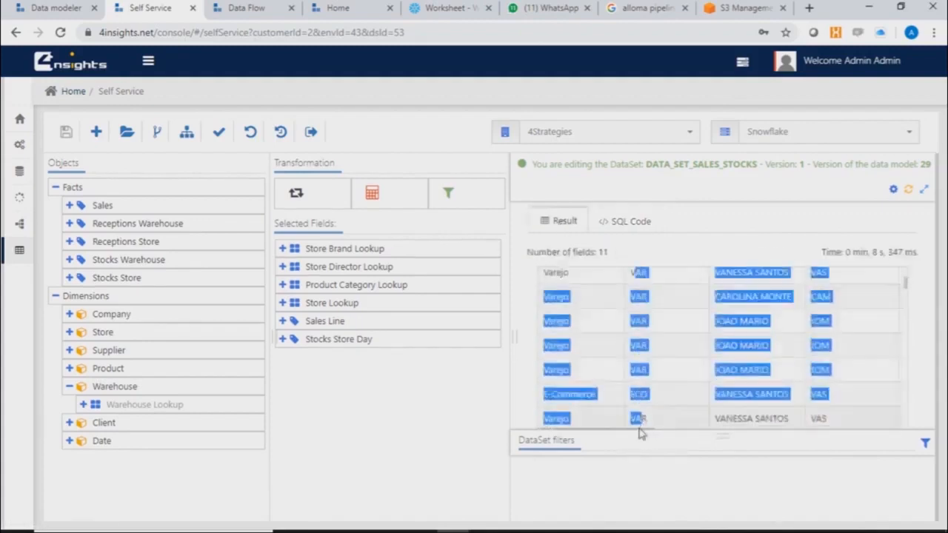
click(767, 366)
scroll(771, 367, up, 3)
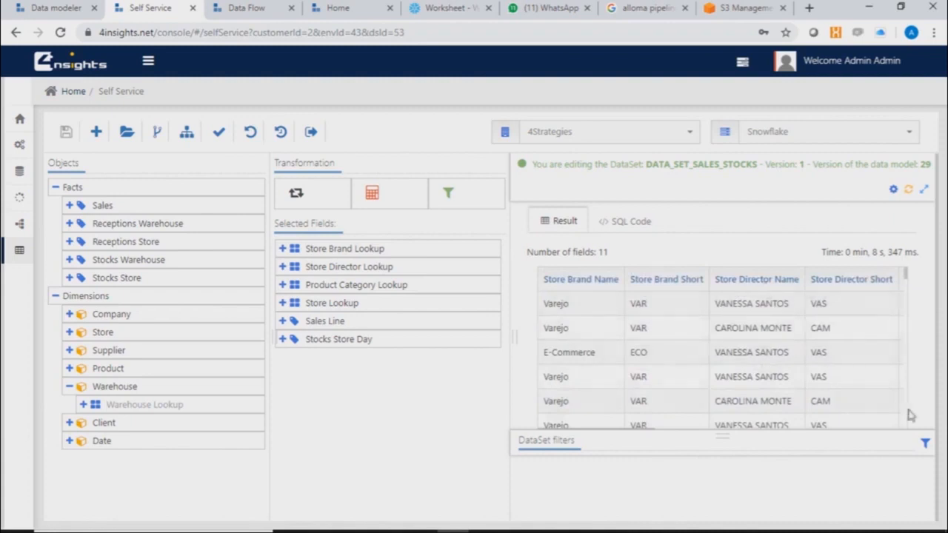
drag(647, 436, 577, 429)
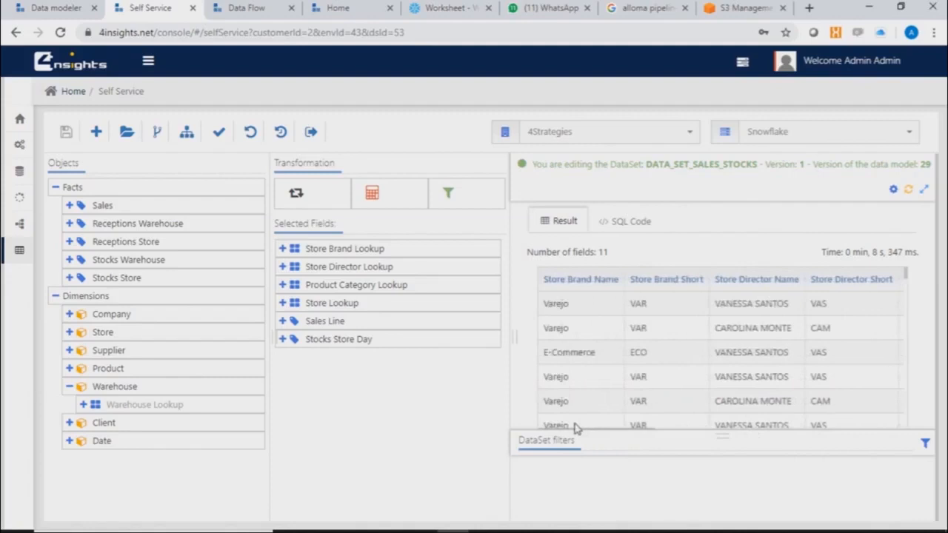
Export the DATA_SET_SALES_STOCKS dataset in TABLE format to a table named DS_SALES_STOCKS.
click(312, 133)
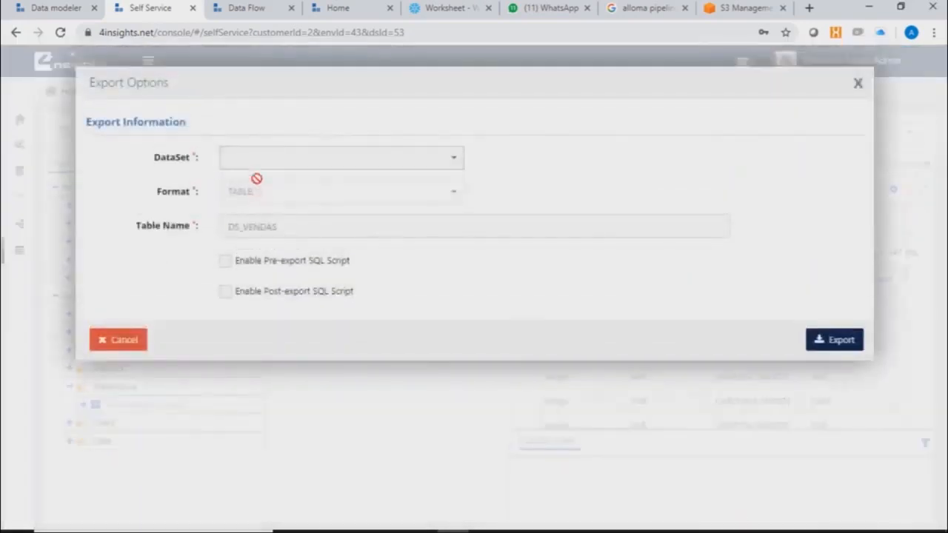
click(257, 157)
click(263, 183)
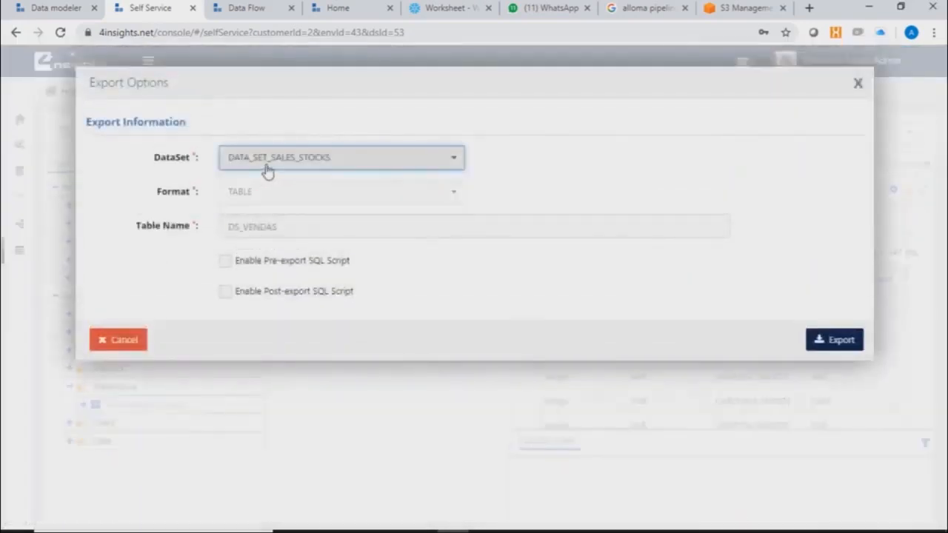
click(291, 226)
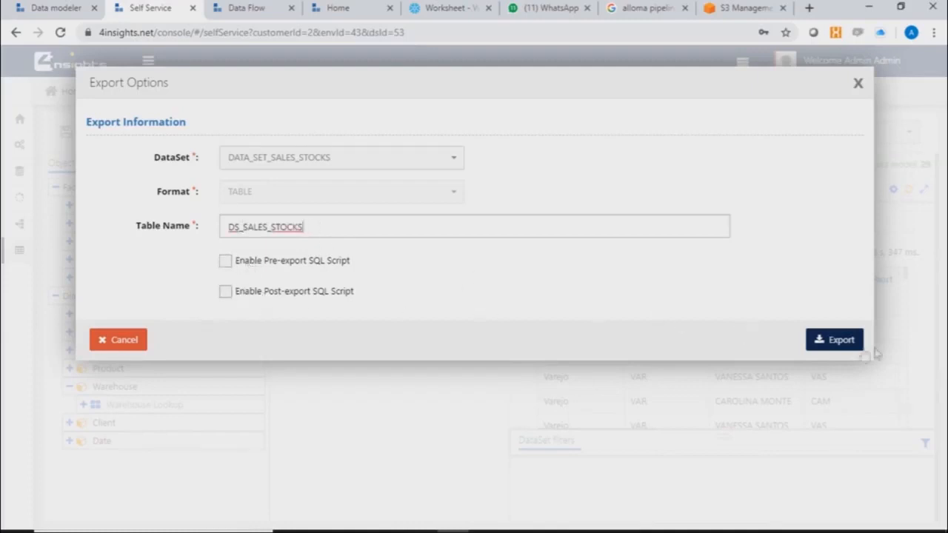
click(842, 342)
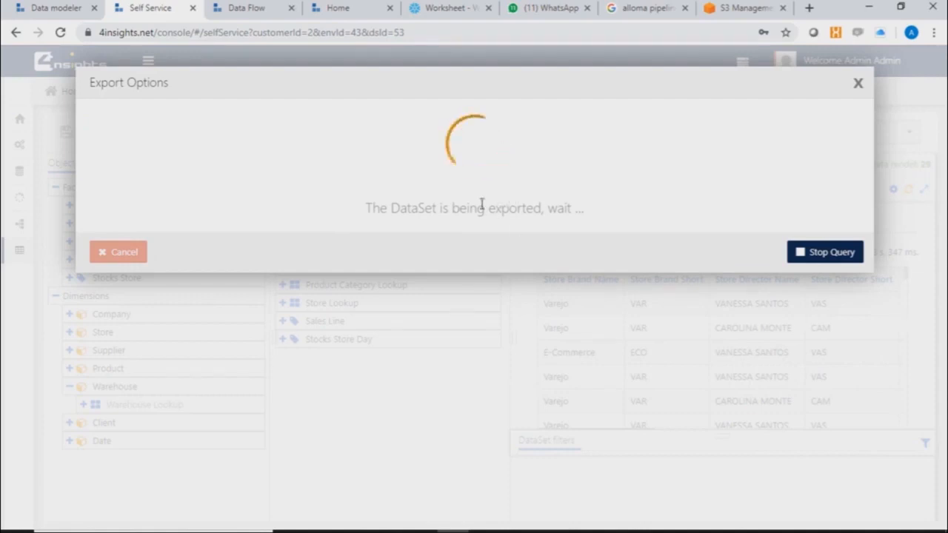
Switch to the Snowflake worksheet and preview the data of the exported DS_SALES_STOCKS table.
click(448, 8)
click(93, 226)
click(175, 226)
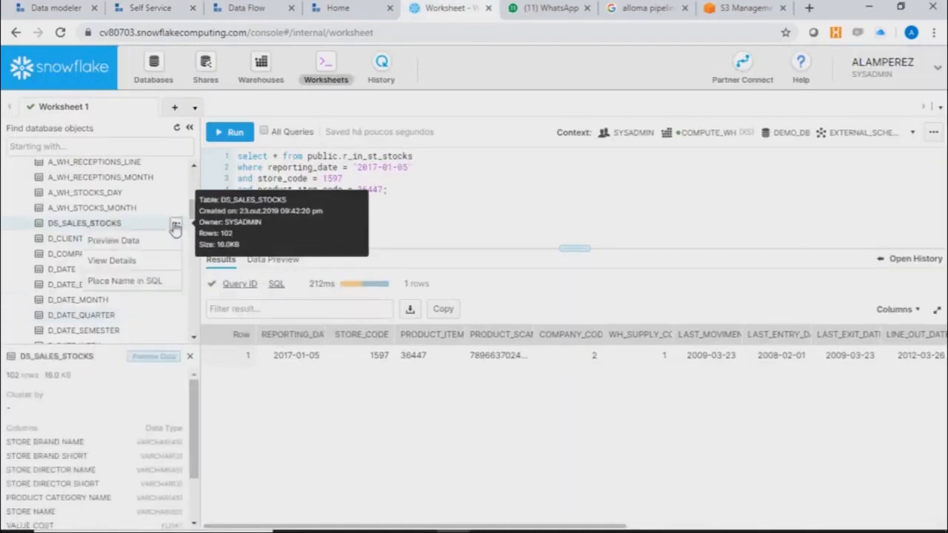
click(144, 242)
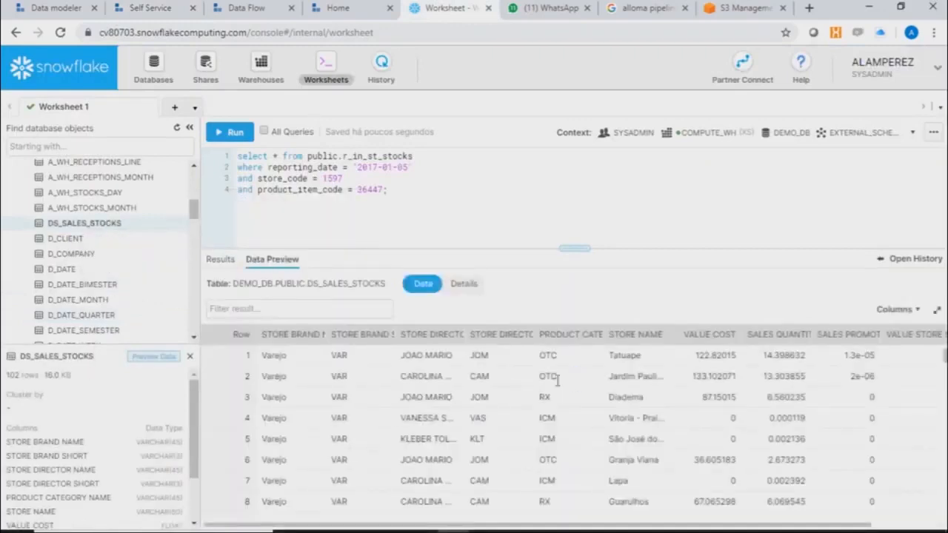
drag(501, 526, 453, 512)
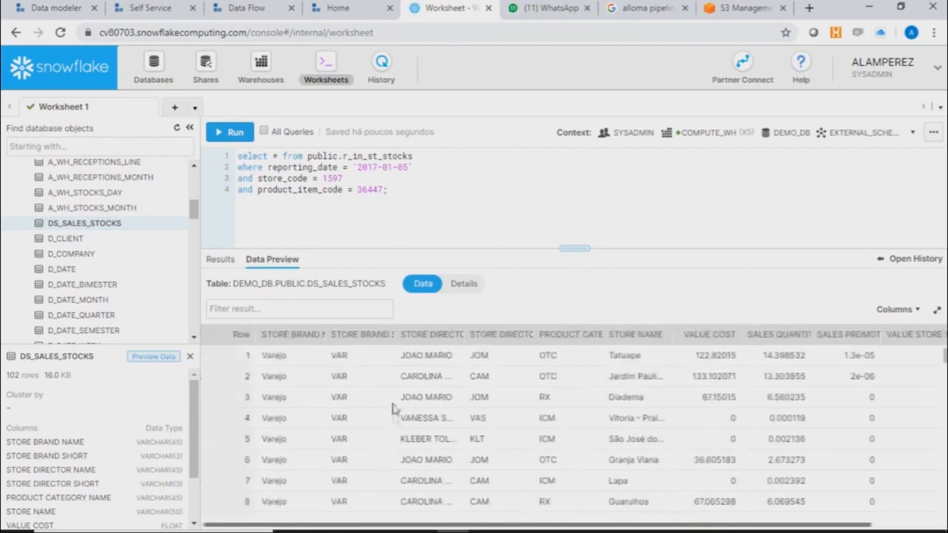
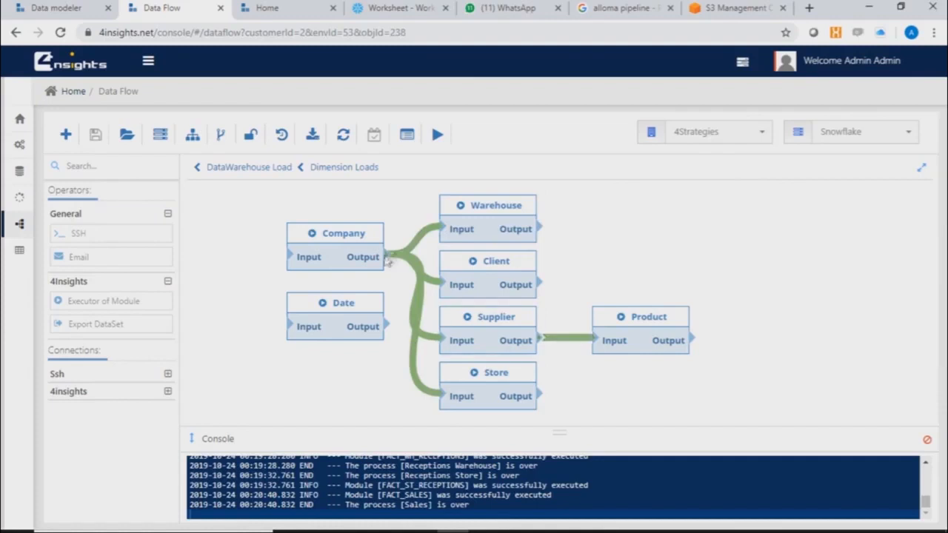
Return from the dimension loads to the DataWarehouse Load flow, view the load modules inside Facts, and go back to the parent flow.
click(274, 169)
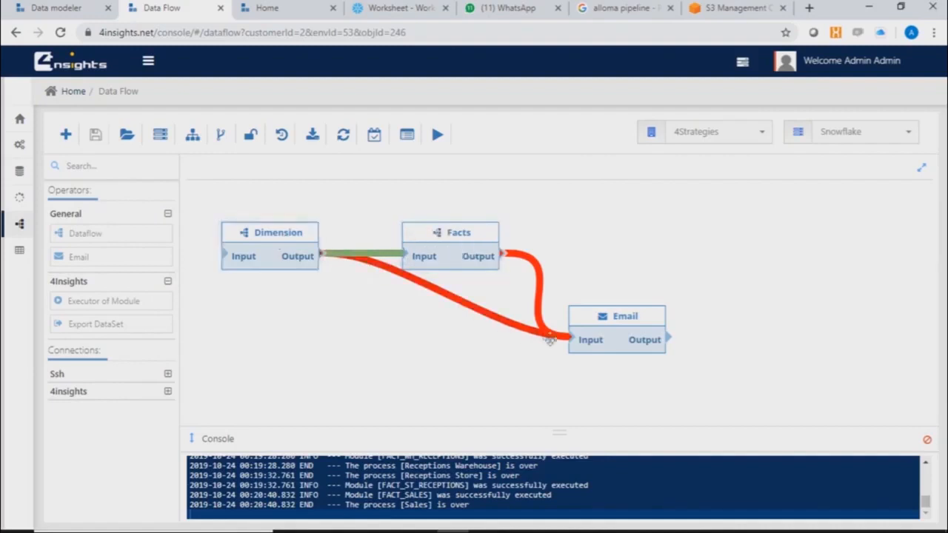
double_click(462, 237)
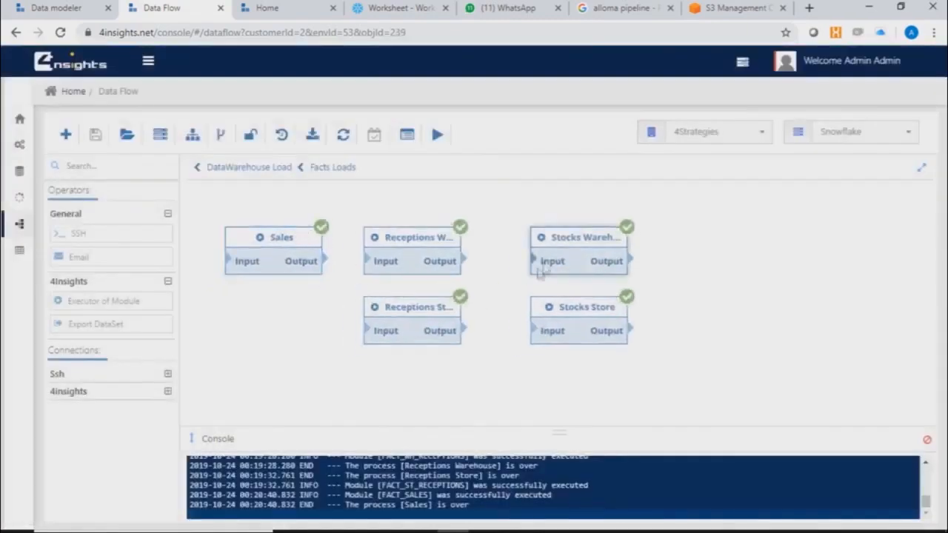
click(281, 176)
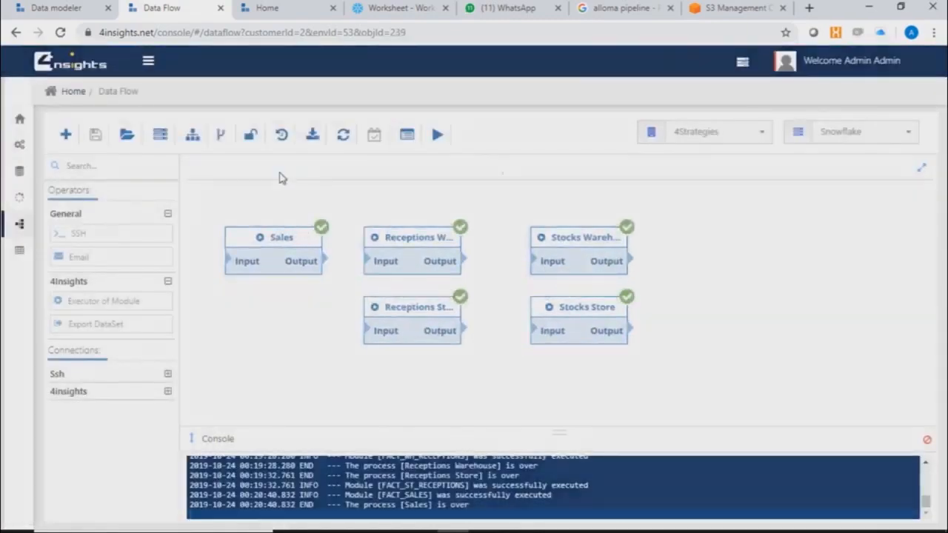
Review the scheduling types available for the DataWarehouse Load flow and close the scheduler without saving.
click(372, 140)
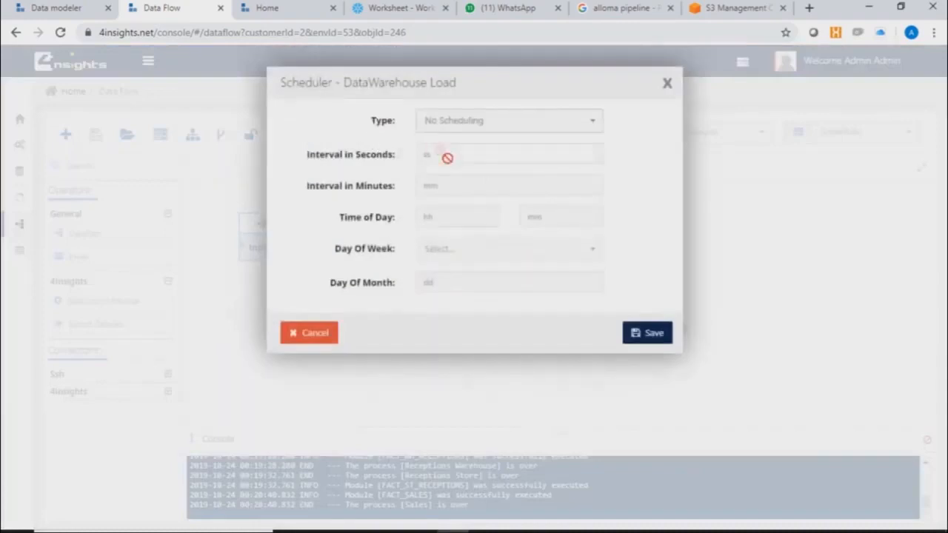
click(437, 123)
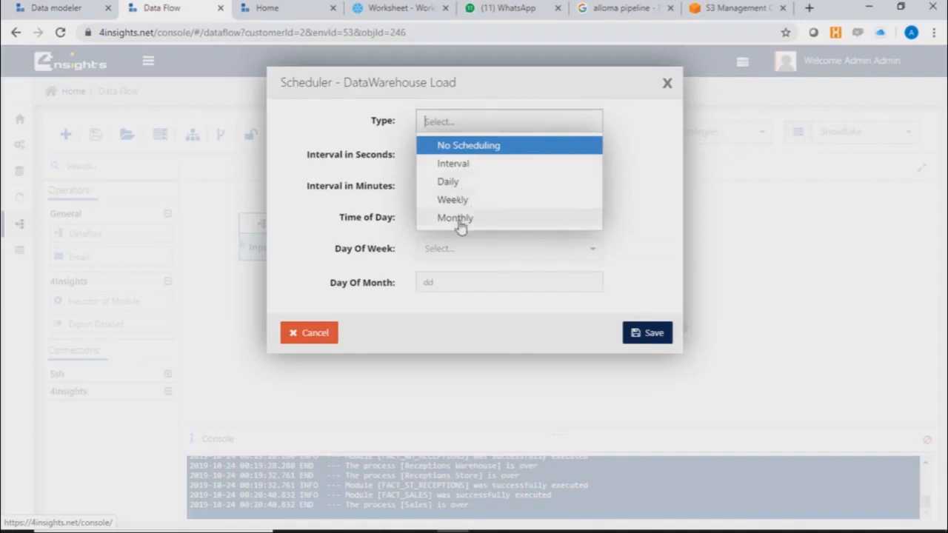
click(326, 335)
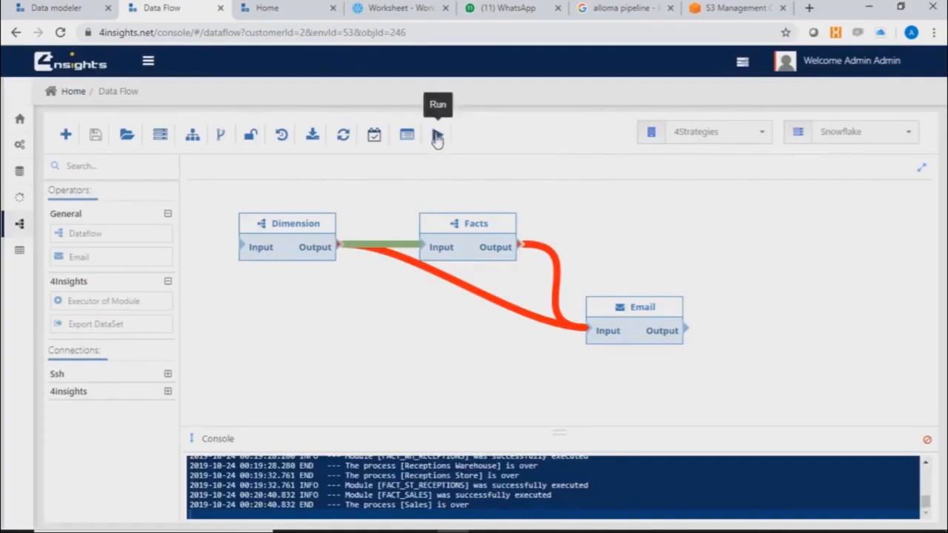
Run the DataWarehouse Load data flow.
click(438, 137)
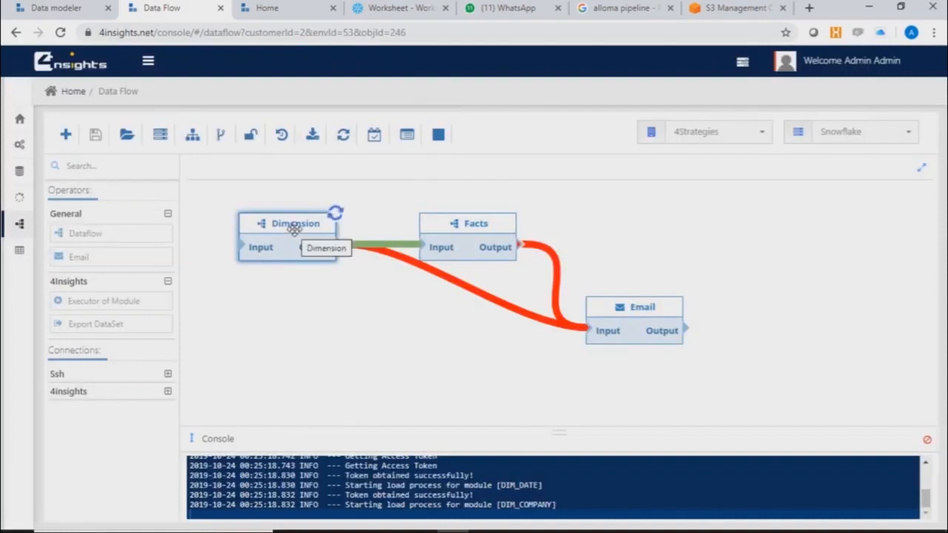
View the running modules inside Dimension and examine the DELETE statement on STG_COMPANY in the DIM_COMPANY execution log.
double_click(301, 230)
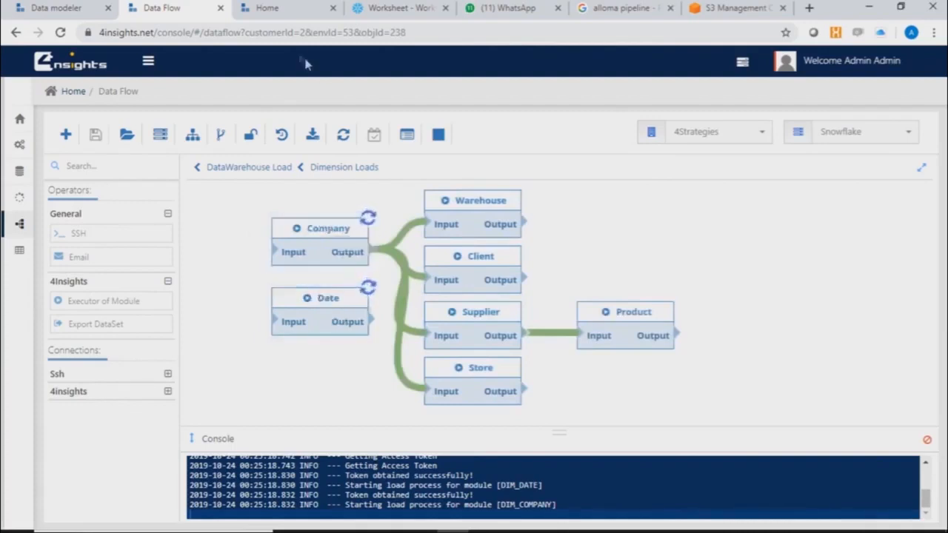
click(267, 8)
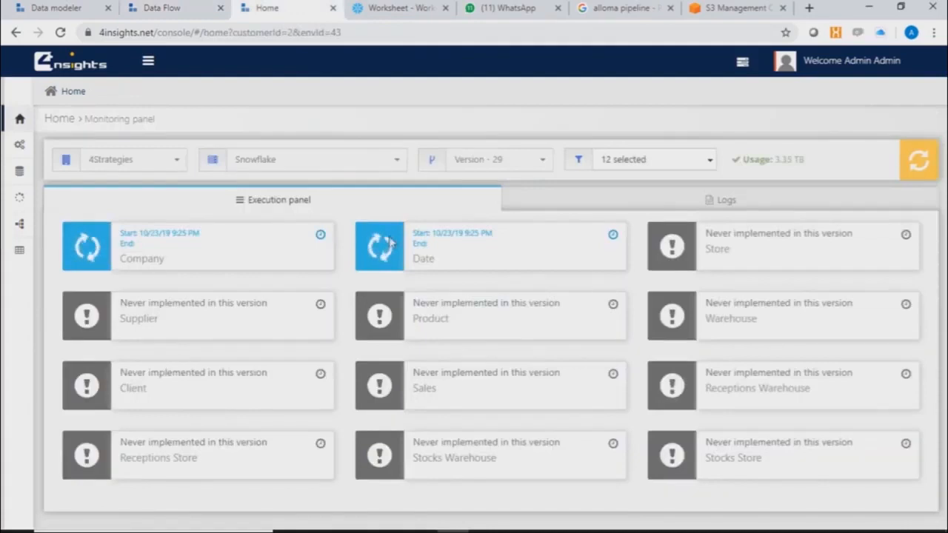
click(717, 200)
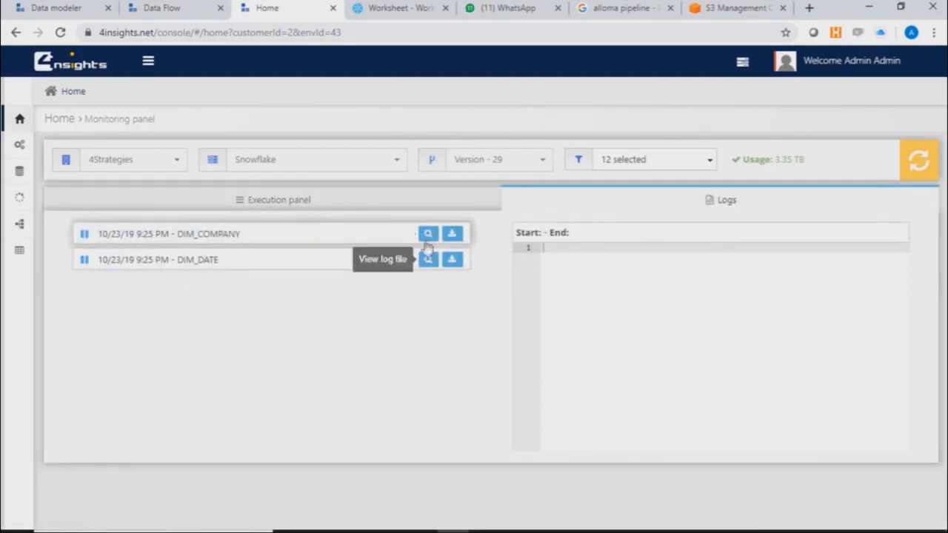
click(428, 234)
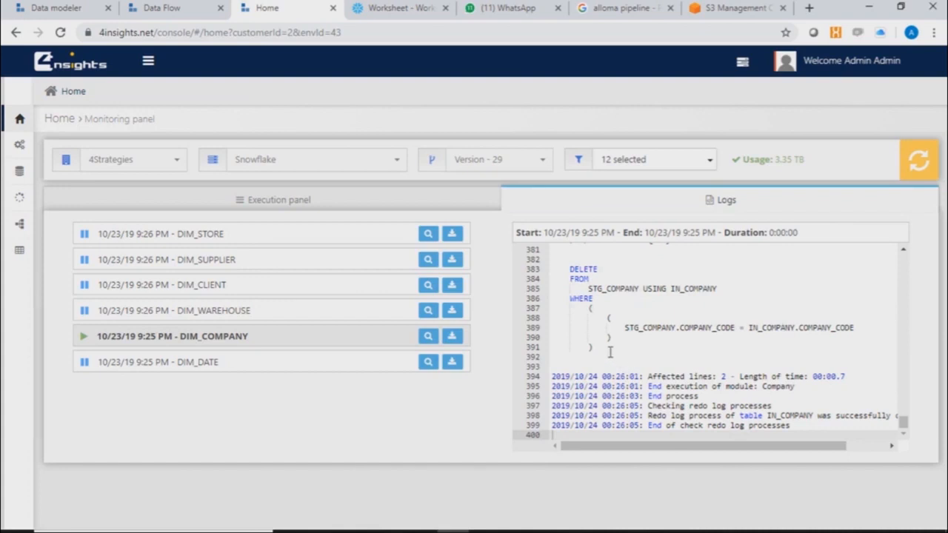
drag(610, 353, 567, 268)
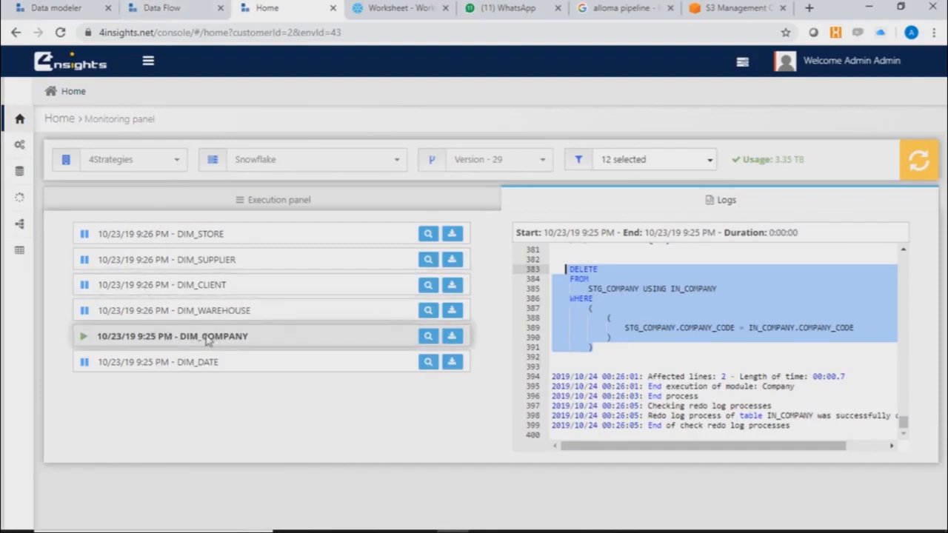
Check the progress of the Dimension Loads flow and view the DIM_STORE and DIM_PRODUCT logs in the monitoring panel.
click(184, 10)
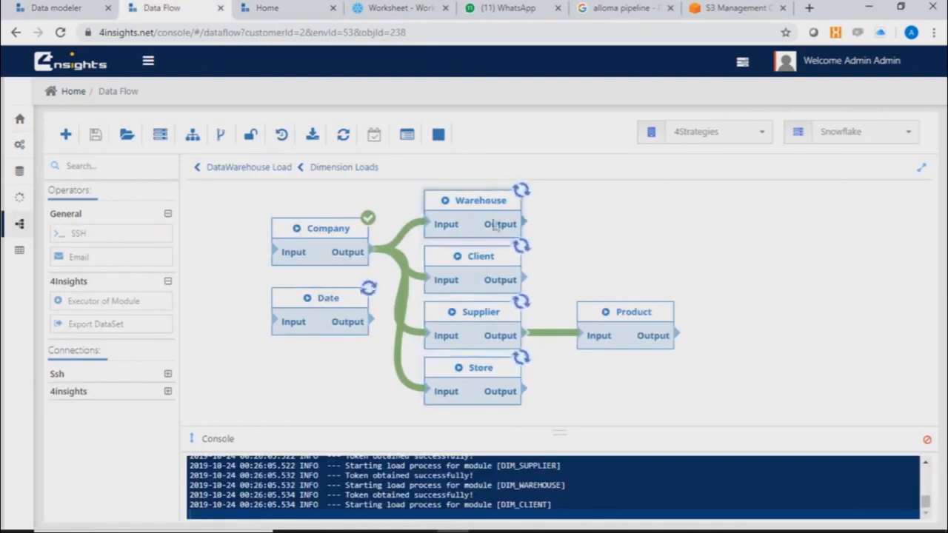
click(278, 17)
click(428, 233)
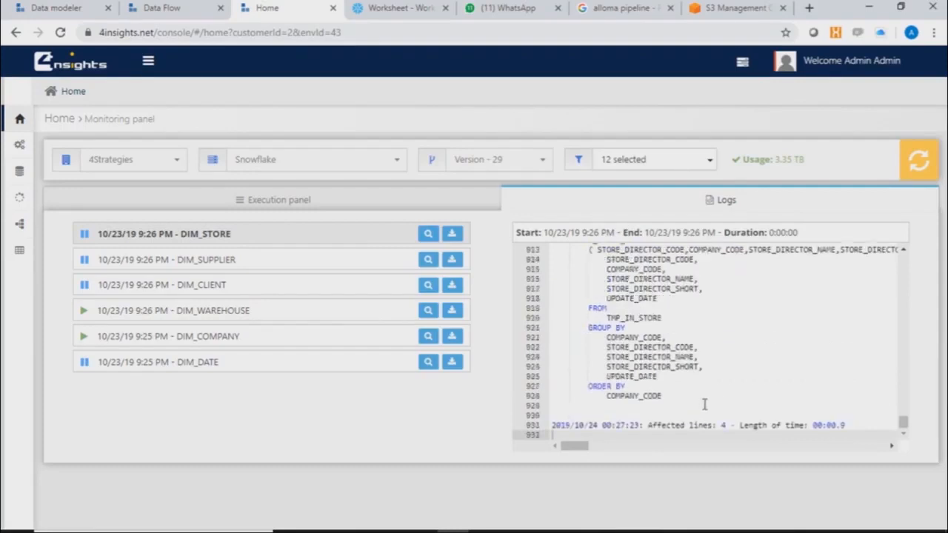
click(429, 259)
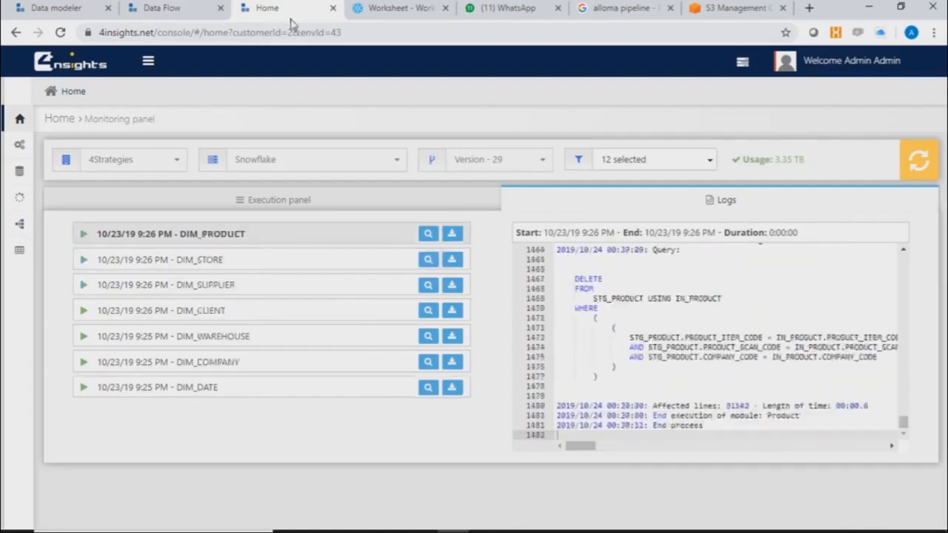
Check the running modules inside Facts and review the Product module's constraint log in the monitoring panel.
click(159, 9)
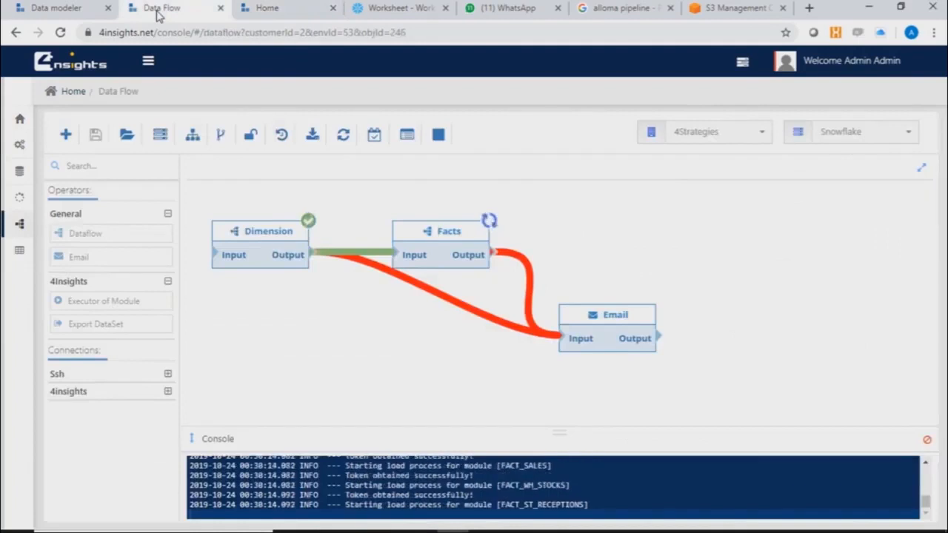
double_click(428, 235)
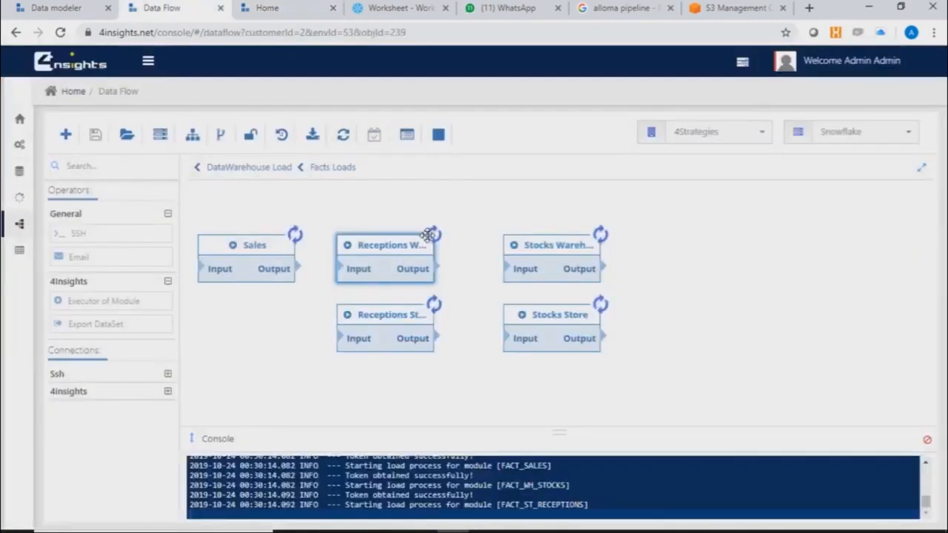
click(282, 14)
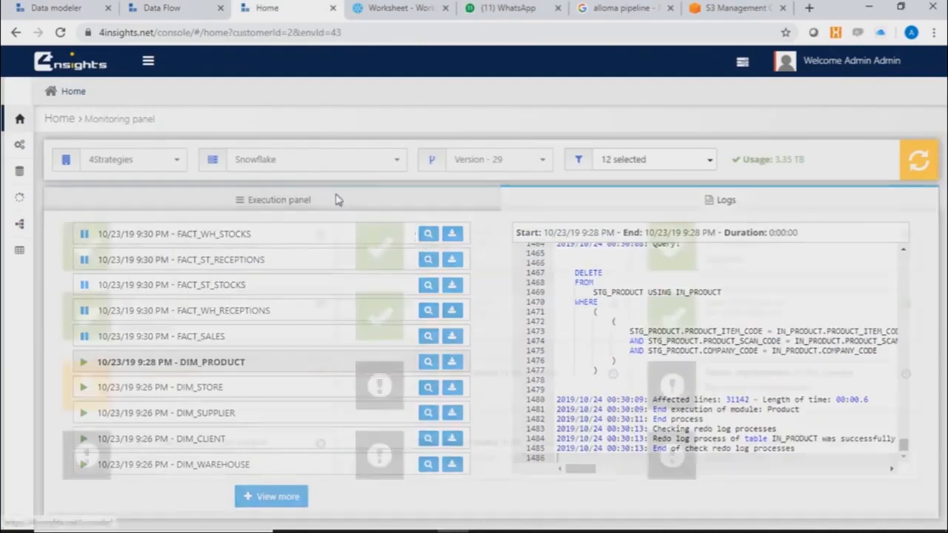
click(102, 398)
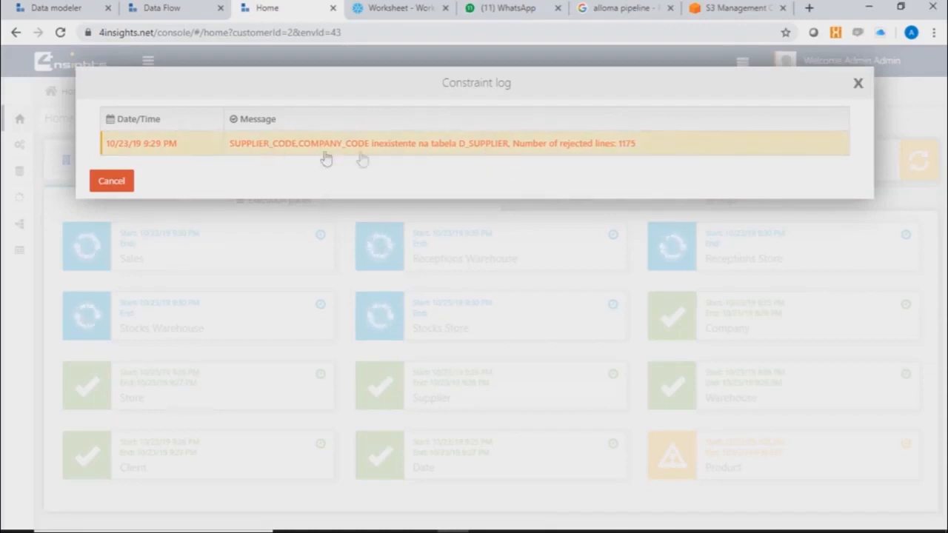
click(859, 85)
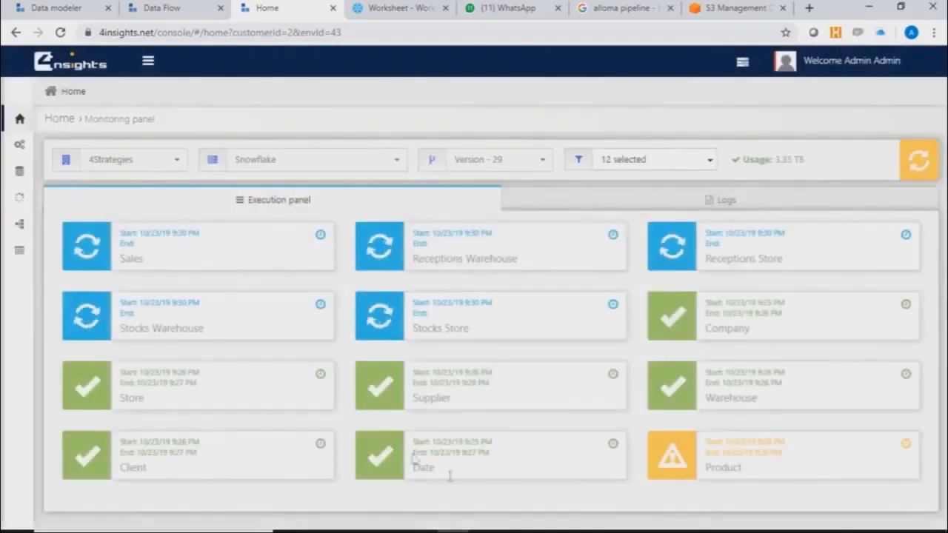
Switch to the Snowflake worksheet and preview the data of the R_IN_PRODUCT rejection table.
click(393, 11)
scroll(81, 254, up, 5)
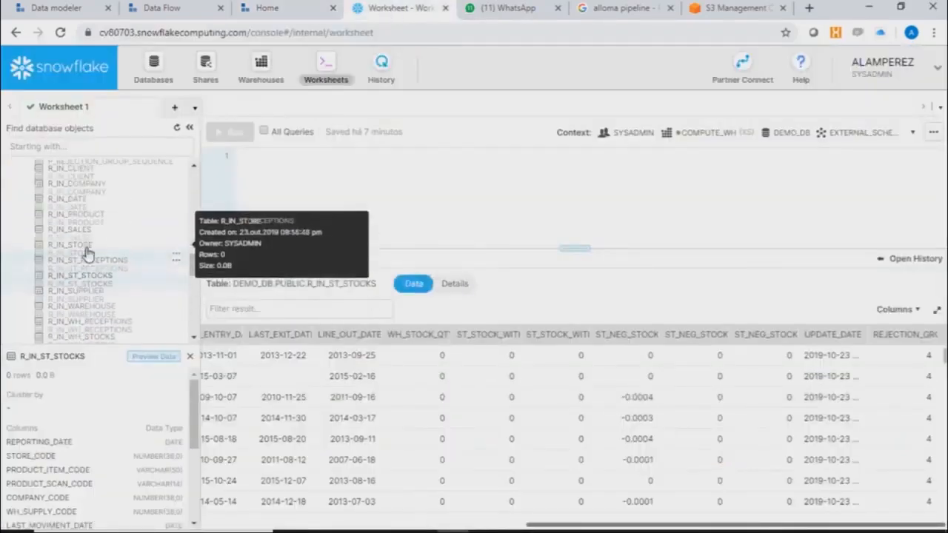
scroll(87, 253, down, 7)
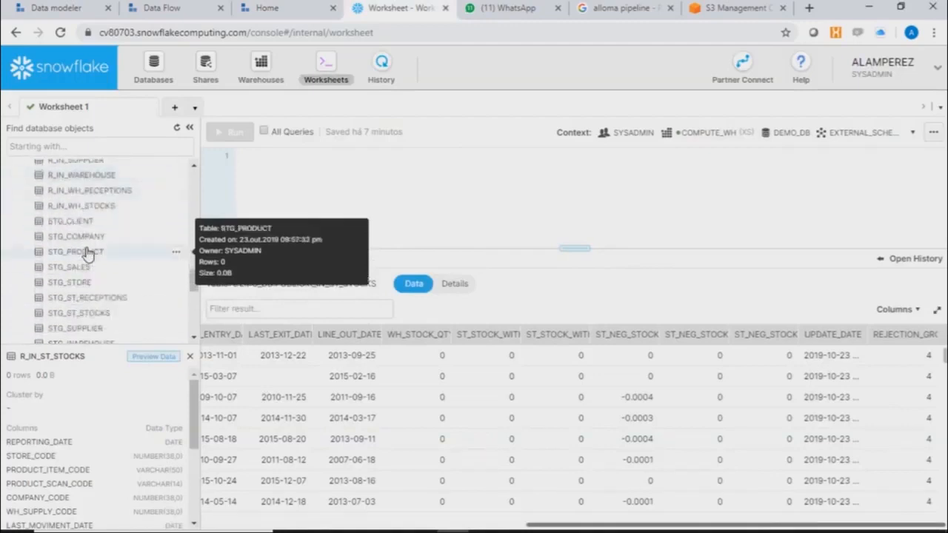
scroll(87, 254, up, 3)
scroll(88, 253, up, 3)
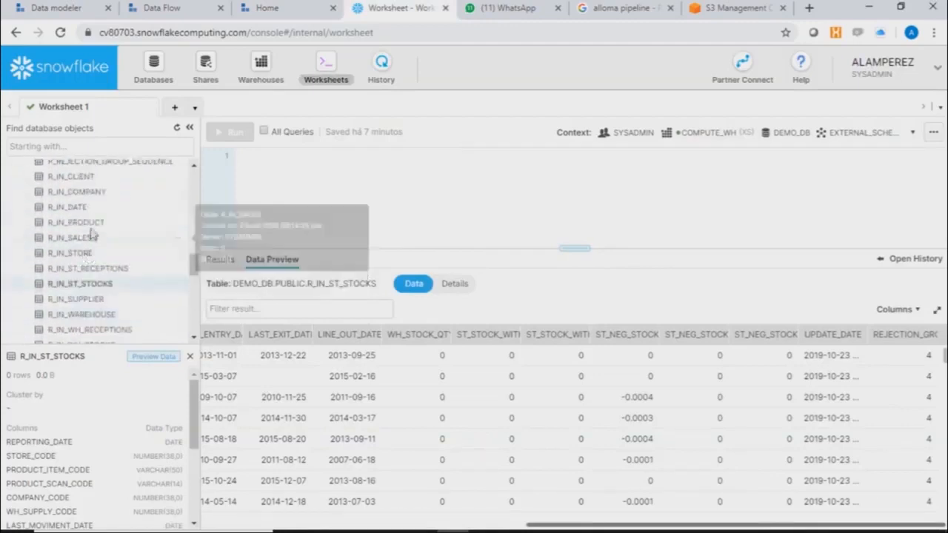
click(111, 224)
click(176, 223)
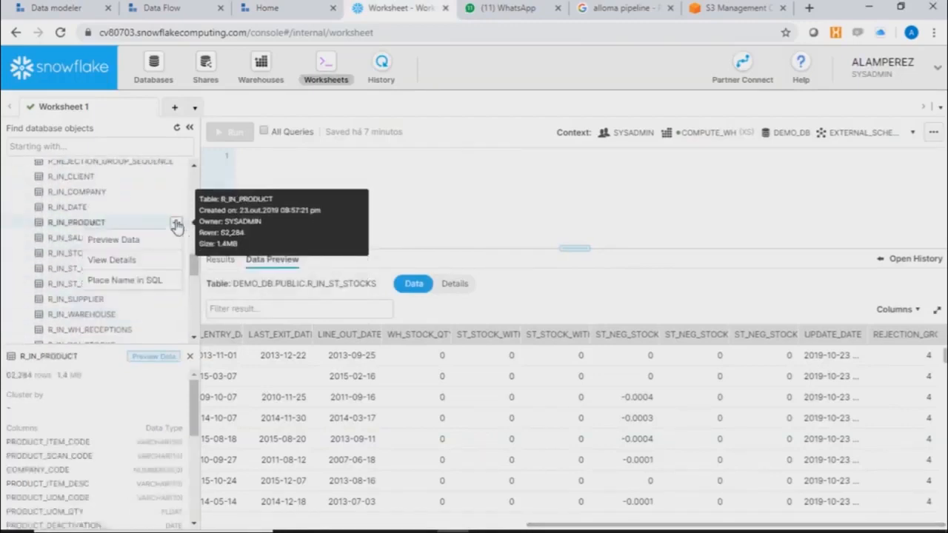
click(141, 241)
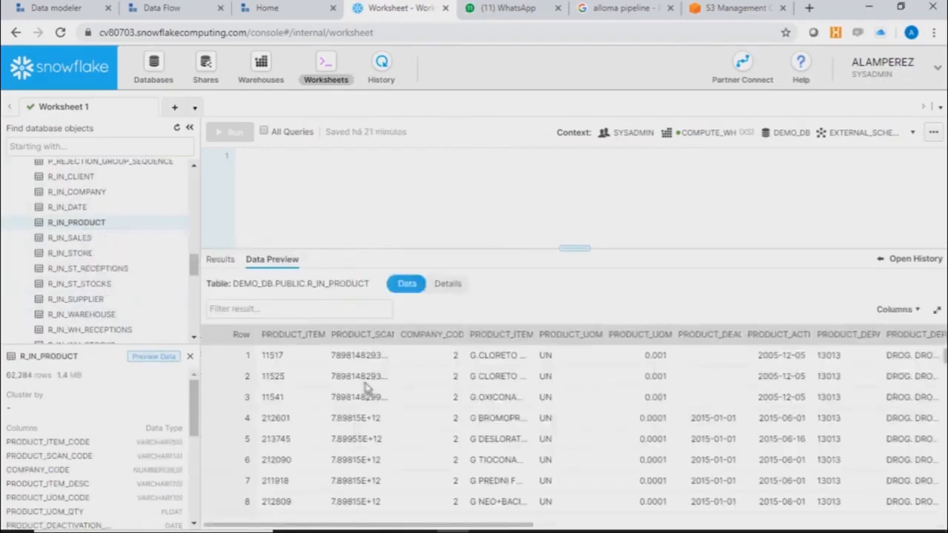
Examine the supplier codes of the rejected rows in the R_IN_PRODUCT preview.
drag(514, 526, 893, 528)
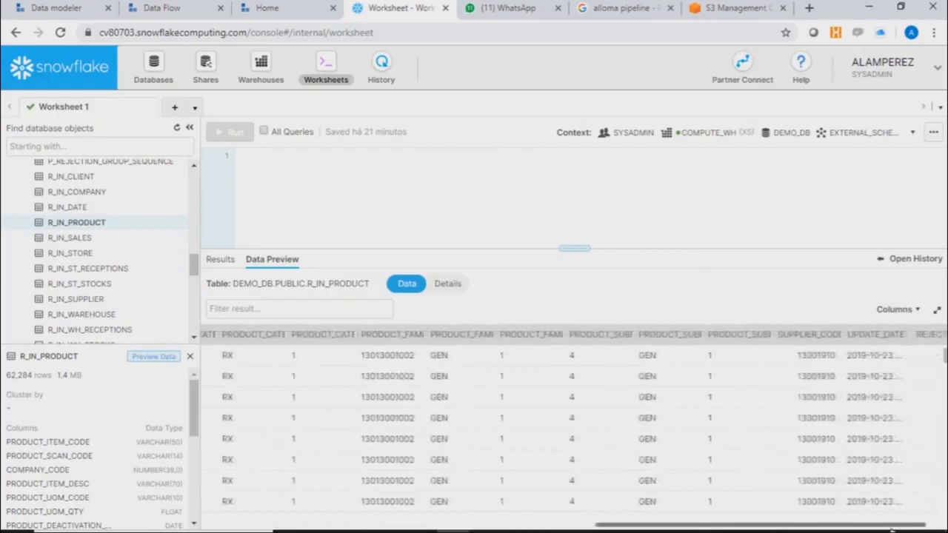
click(822, 355)
scroll(819, 479, down, 3)
scroll(819, 479, down, 5)
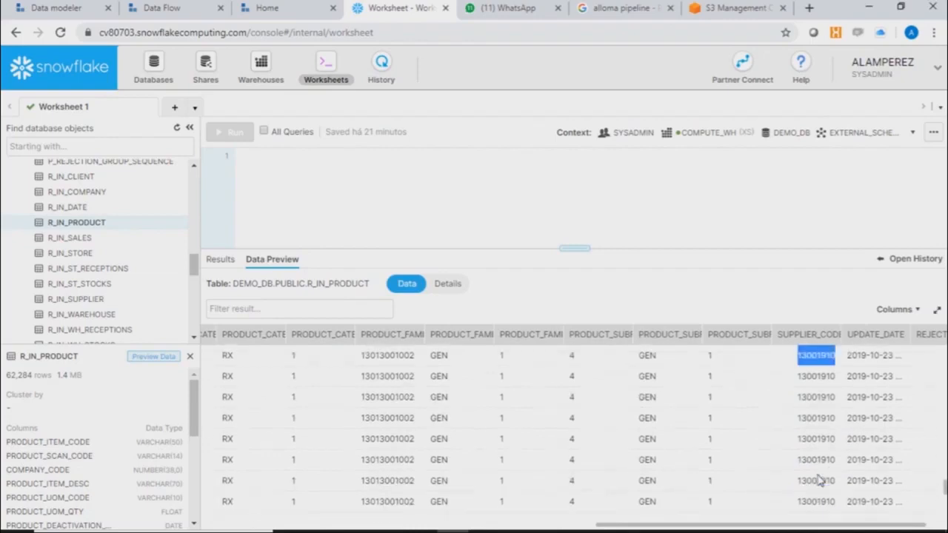
scroll(820, 478, down, 2)
Write a query selecting all columns from public.d_supplier with a where condition on supplier_code.
click(374, 222)
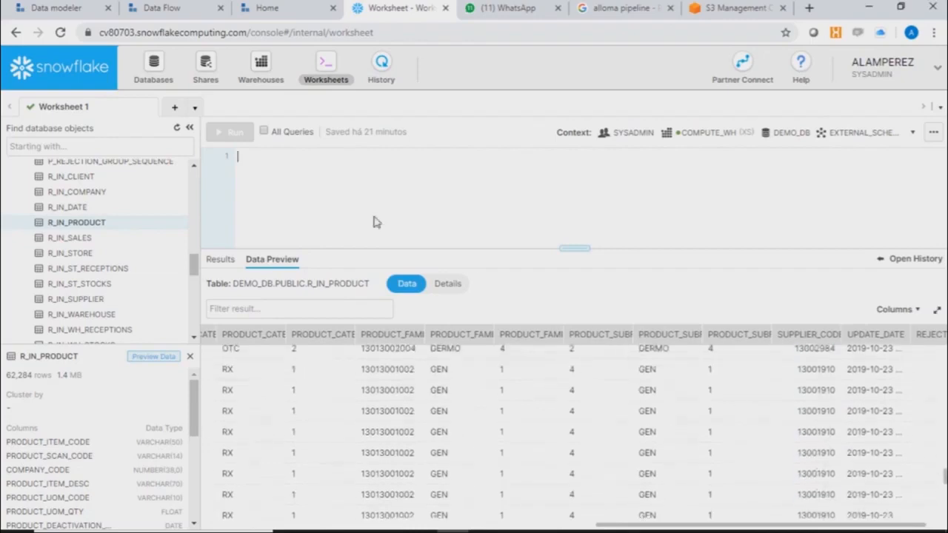
text(select * from d)
key(BackSpace)
text(public.d_supplier)
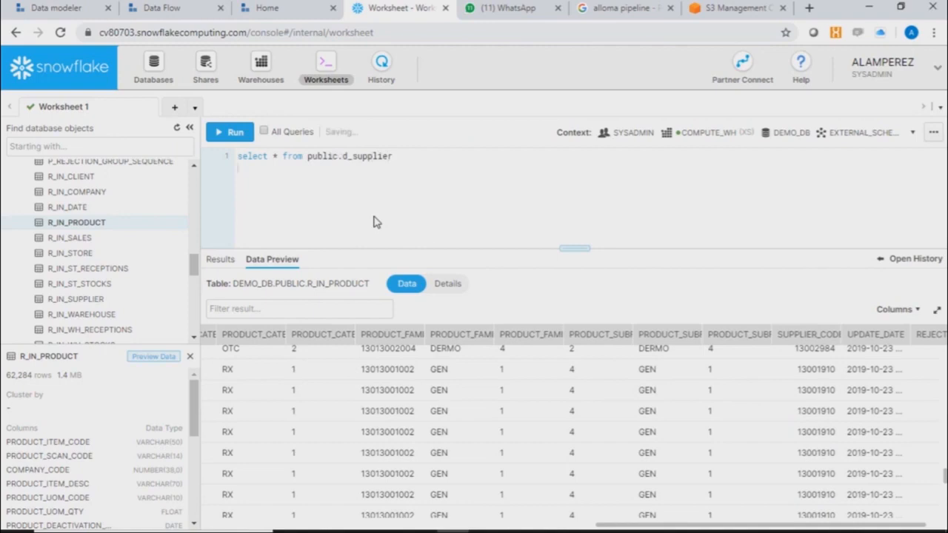
key(Return)
text(where supplier_code)
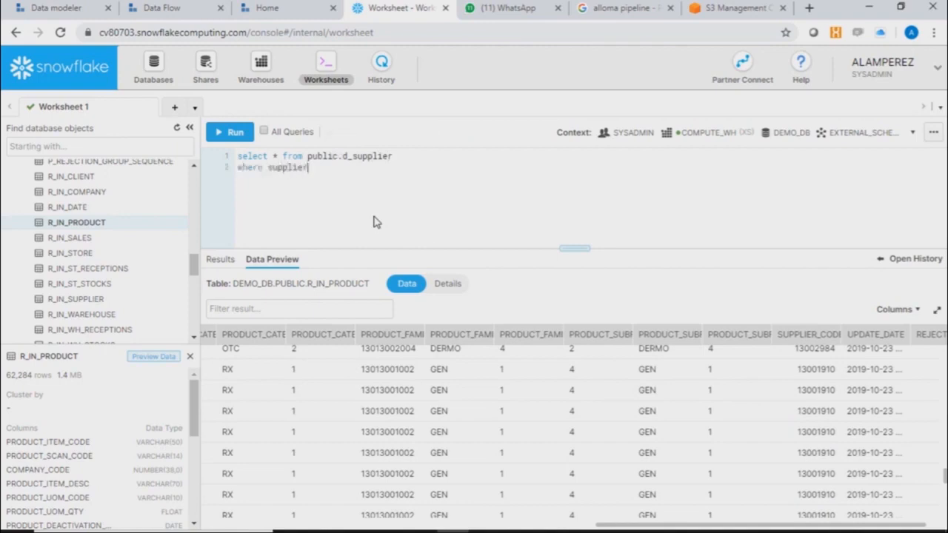
text(=)
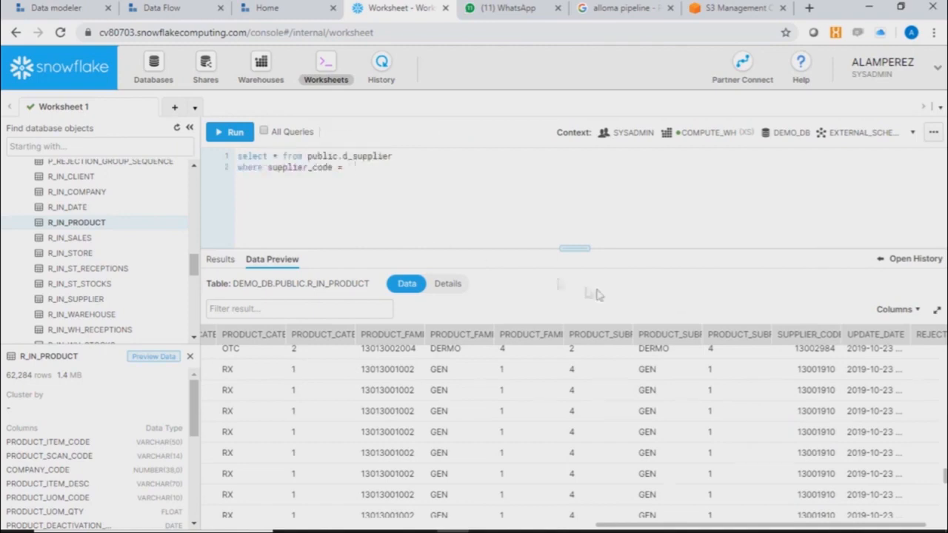
Complete the supplier_code condition with '13001910' copied from the rejected products and run the query.
click(815, 369)
key(ctrl+c)
click(386, 189)
key(ctrl+v)
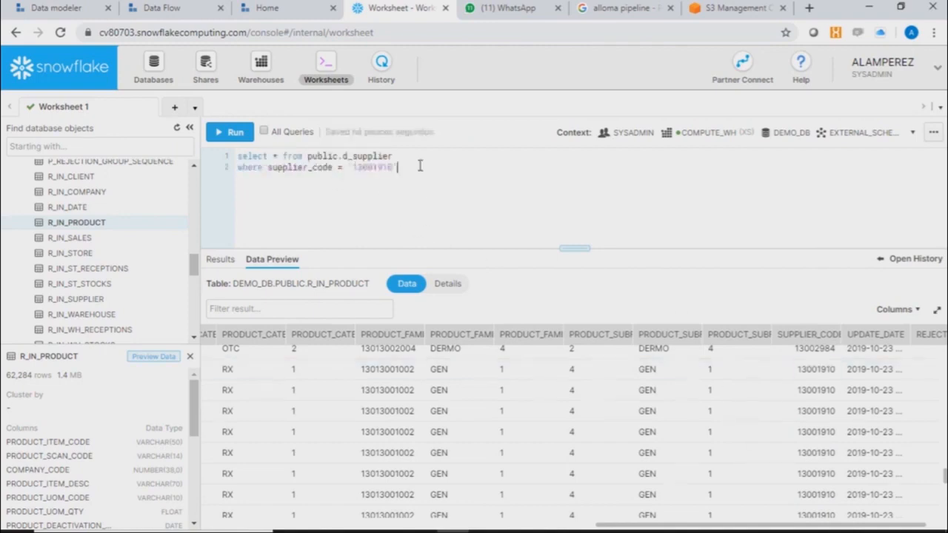
text(;)
key(ctrl+Return)
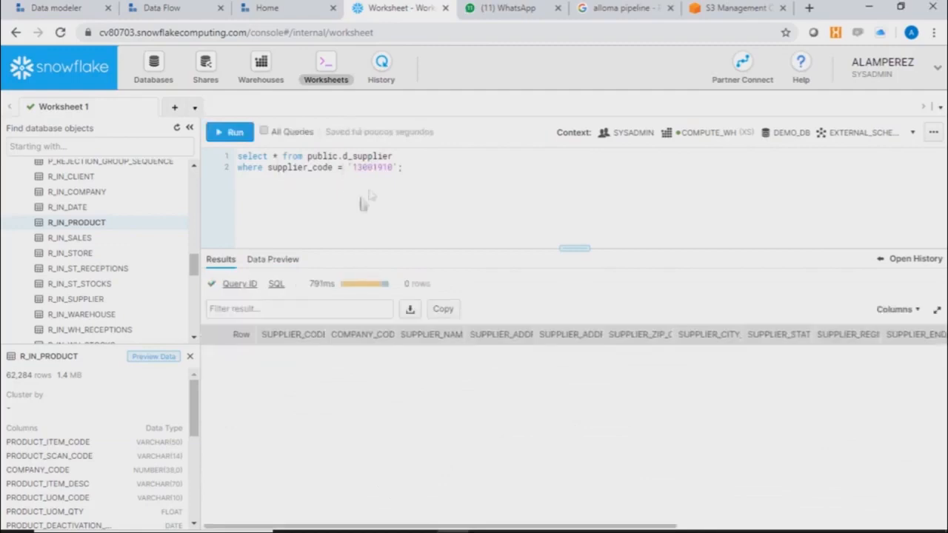
key(ctrl+Return)
Return to the 4insights monitoring panel and review the constraint logs of the Product and Stocks Store modules.
click(289, 9)
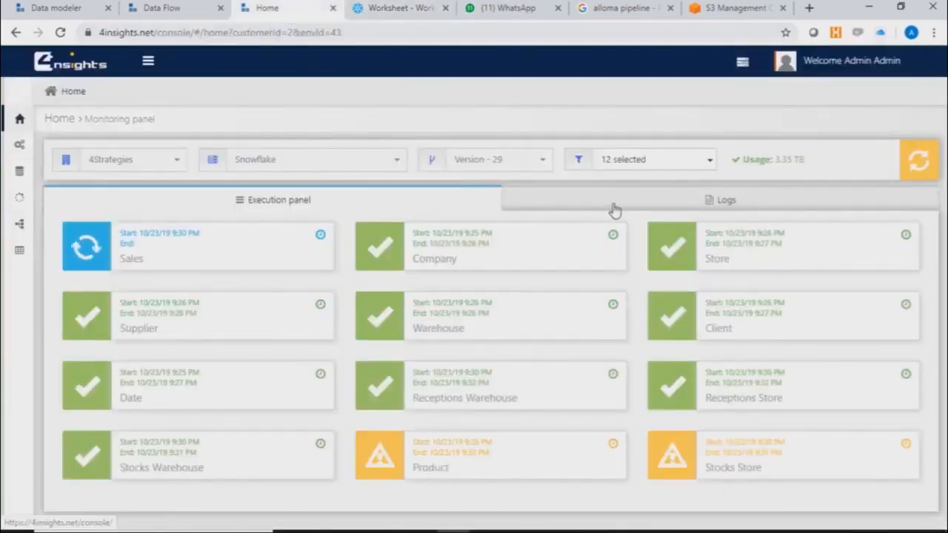
click(390, 463)
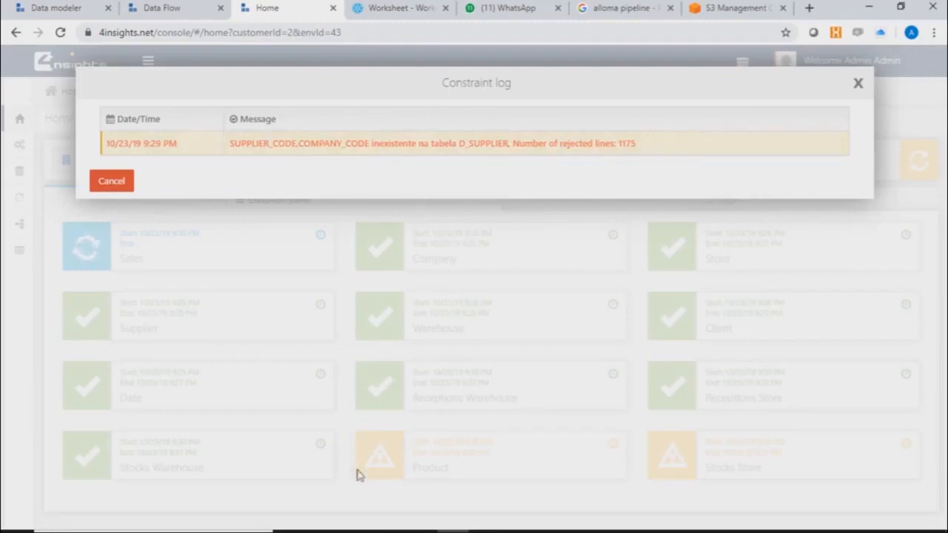
click(112, 182)
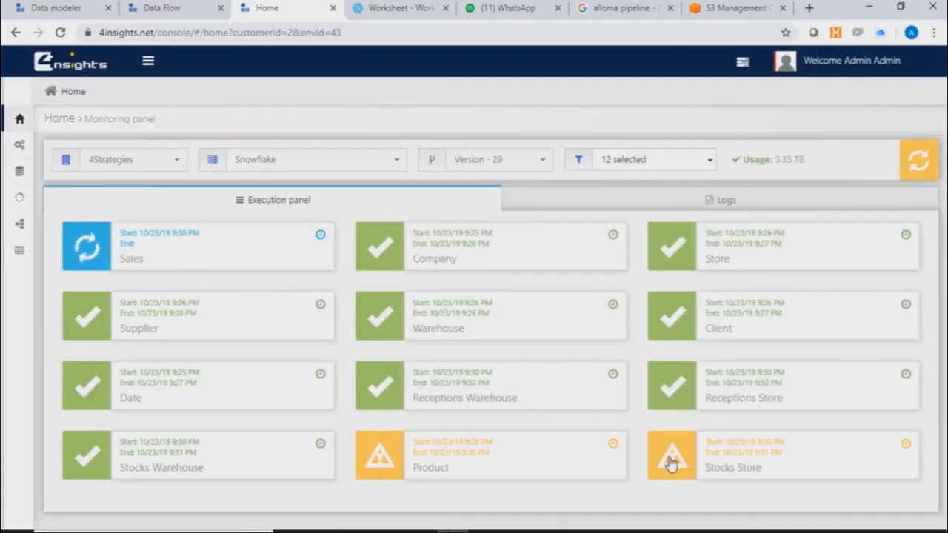
click(671, 462)
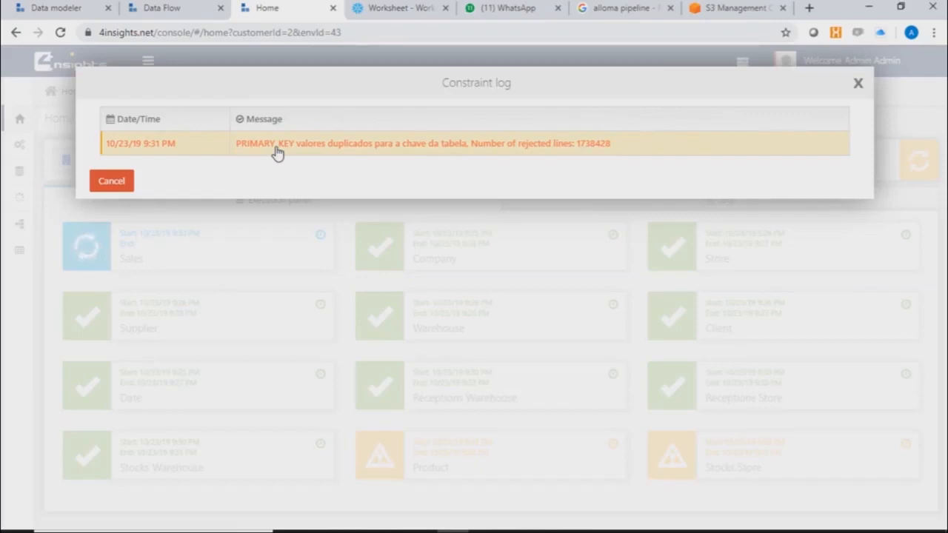
click(858, 85)
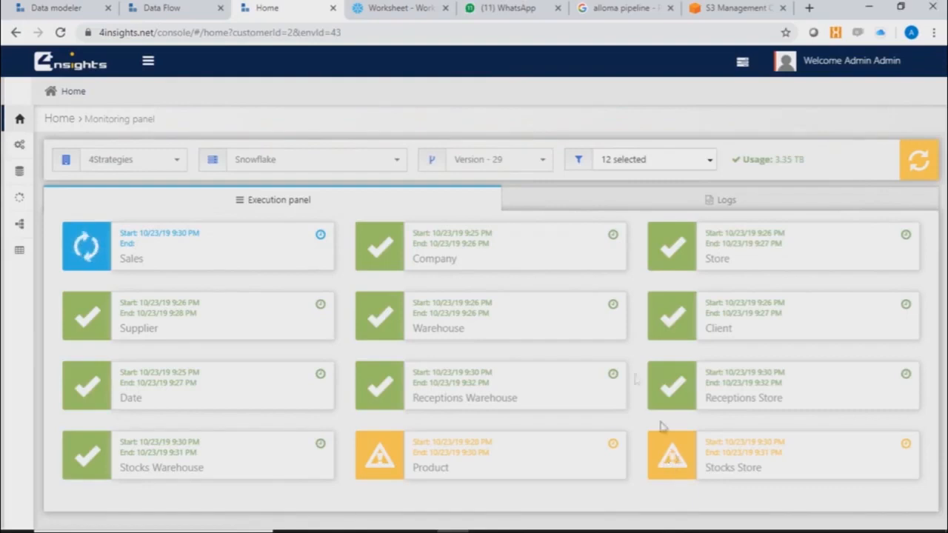
In the Snowflake worksheet, query public.r_in_st_stocks where reporting_date = '2017-01-05', store_code = 1597 and product_item = 36447.
click(389, 12)
drag(418, 171, 344, 157)
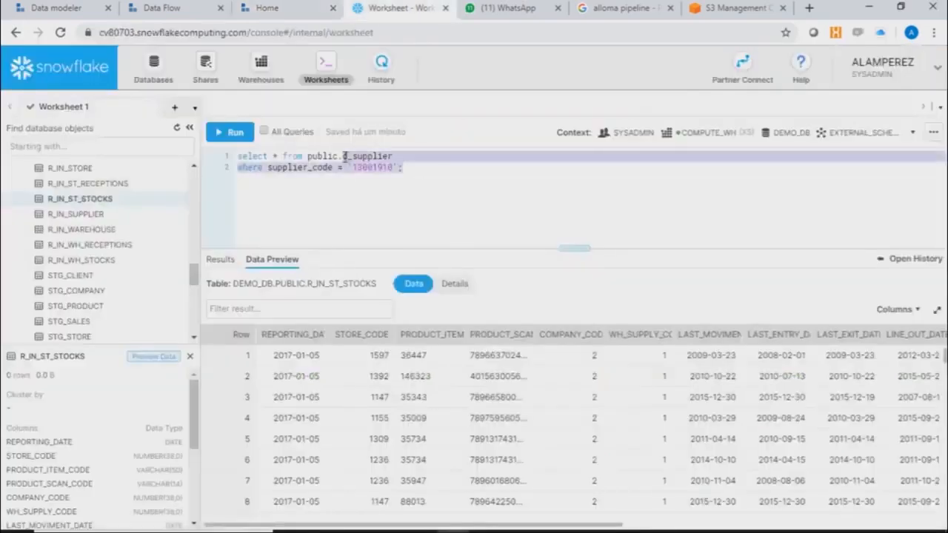
text(r_in_st_stocks)
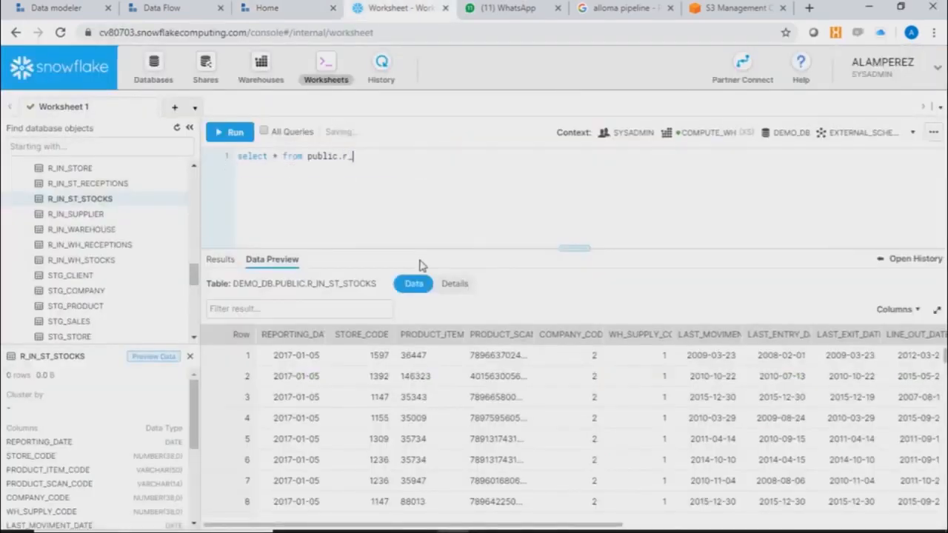
key(Return)
text(where )
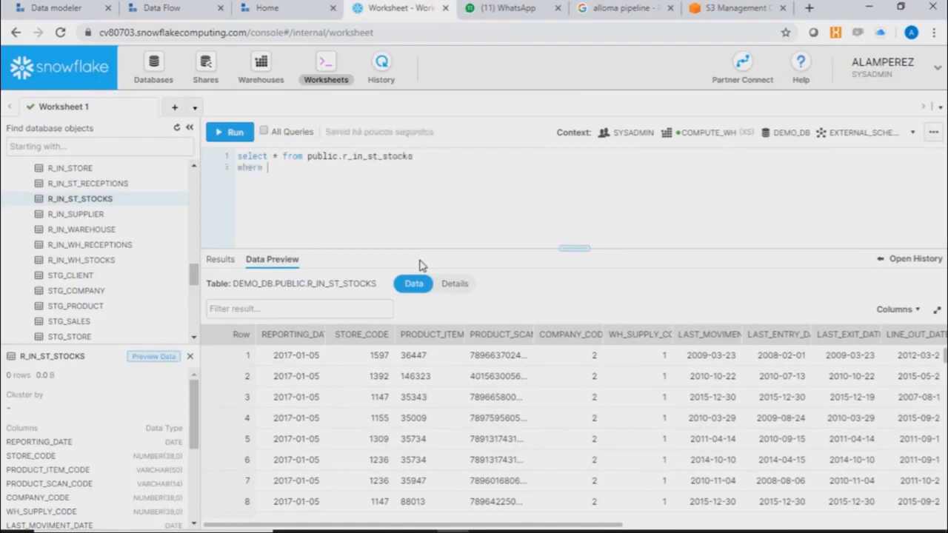
text(reporting_date = '2017-01-05' and store_code = )
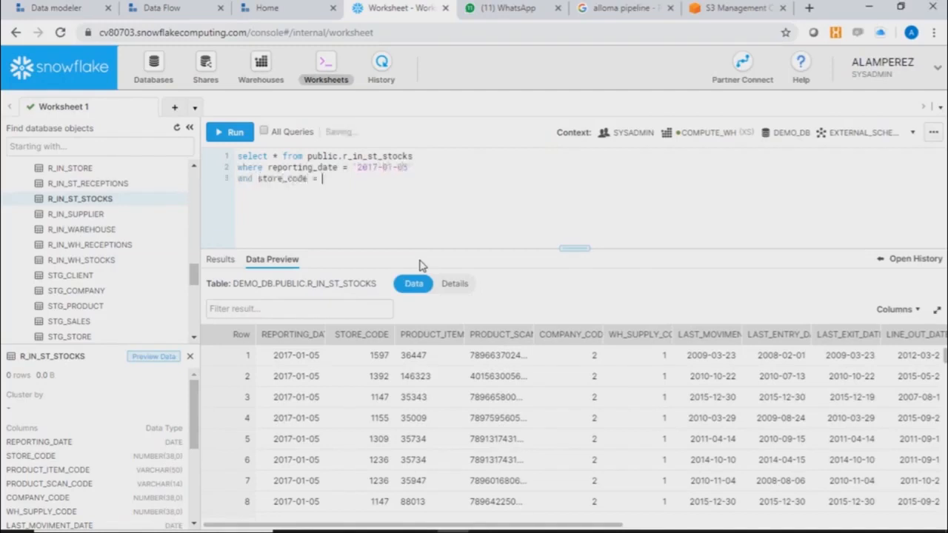
text(1597)
key(Return)
text(and product_item = 36447;)
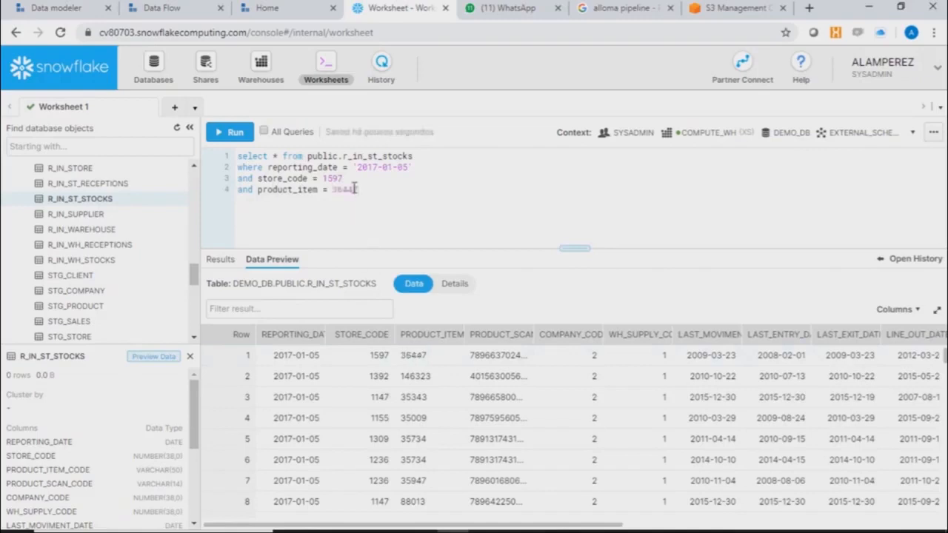
click(237, 141)
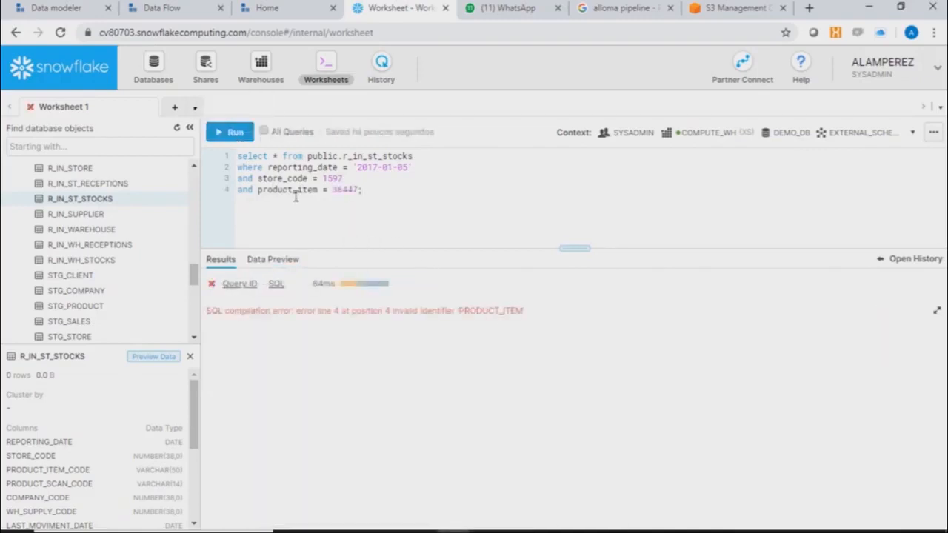
Correct the product column in the where condition to product_item_code, checking its name in the table preview, and rerun the query.
double_click(307, 190)
text(code)
click(229, 132)
click(176, 199)
click(147, 219)
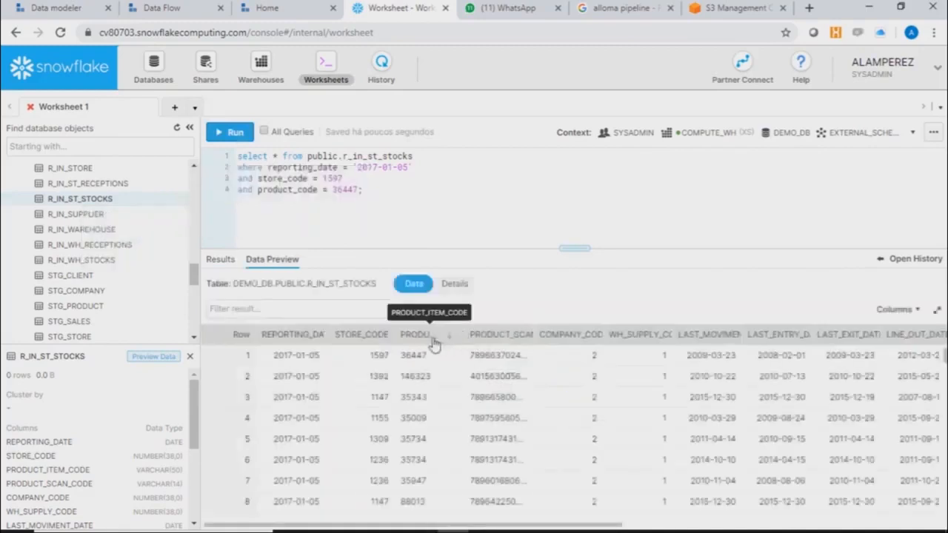
click(297, 190)
text(item_)
click(229, 132)
Examine all columns of the returned stock row, including its rejection group.
scroll(578, 371, right, 5)
mouse_move(876, 526)
mouse_down()
mouse_move(554, 524)
mouse_move(875, 526)
mouse_up()
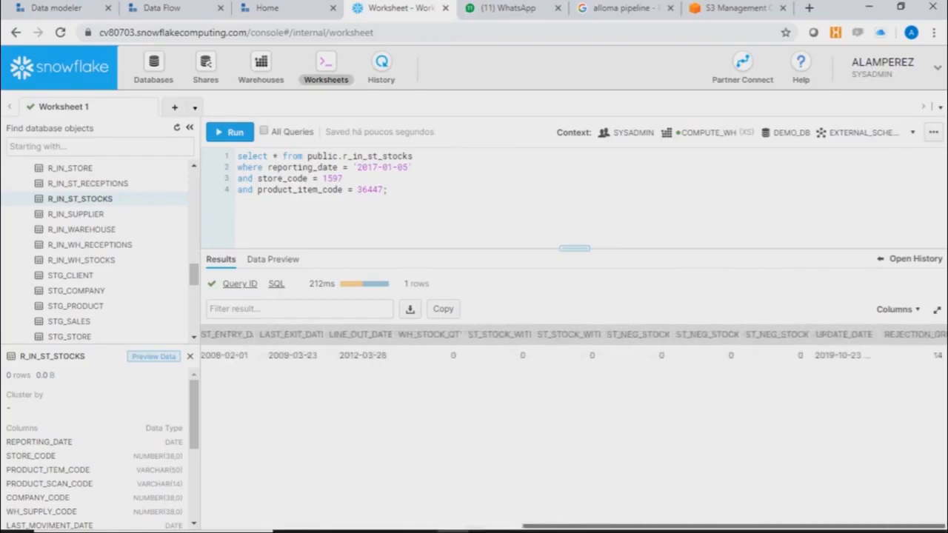
drag(797, 526, 476, 524)
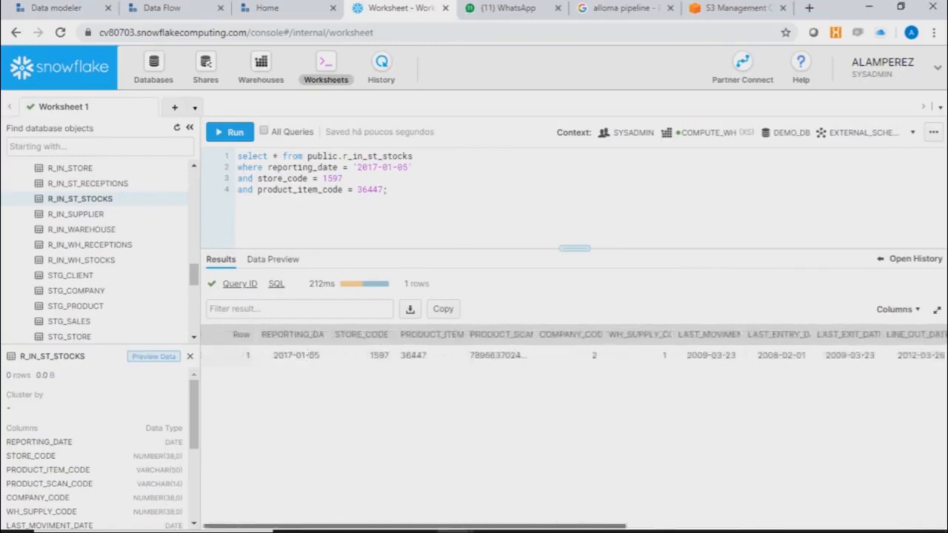
Switch to the 4insights Data Flow page, return to the DataWarehouse Load flow and unlock it for editing.
click(263, 9)
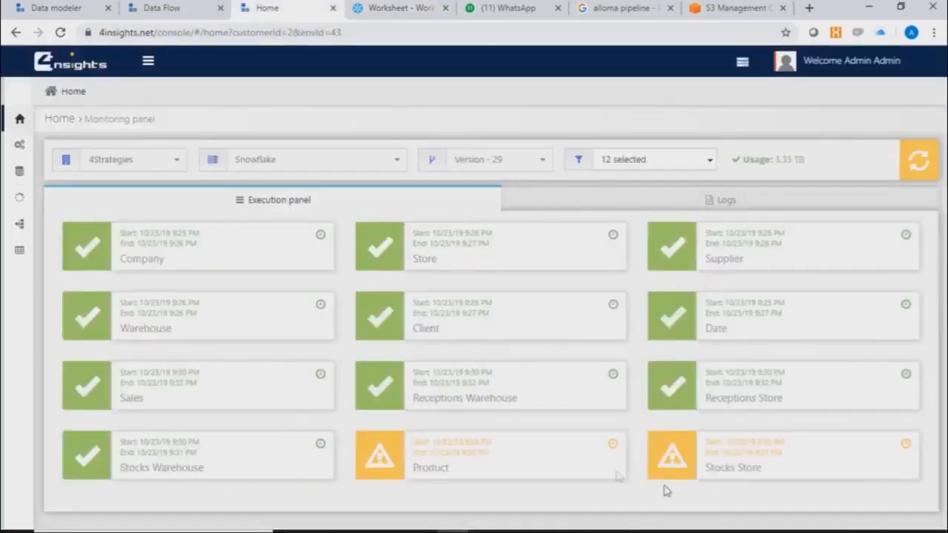
click(160, 10)
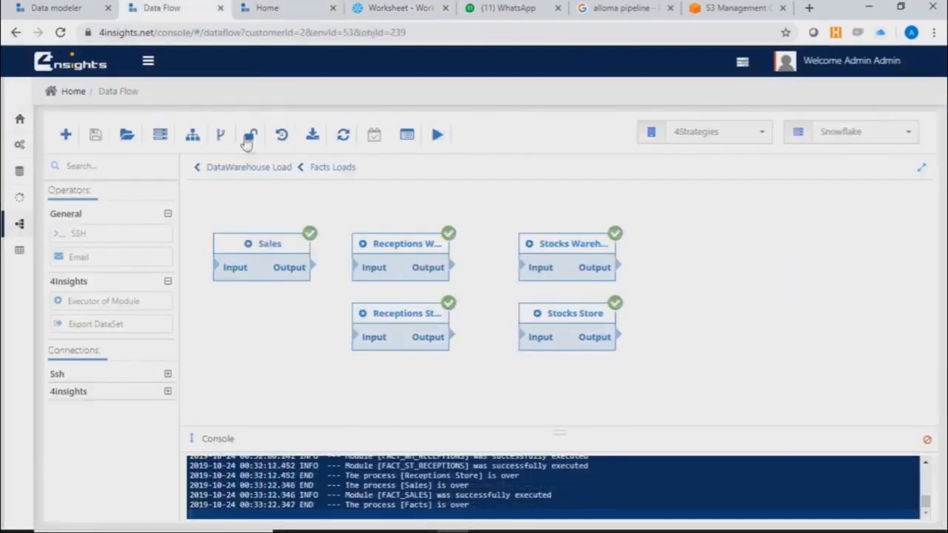
click(251, 168)
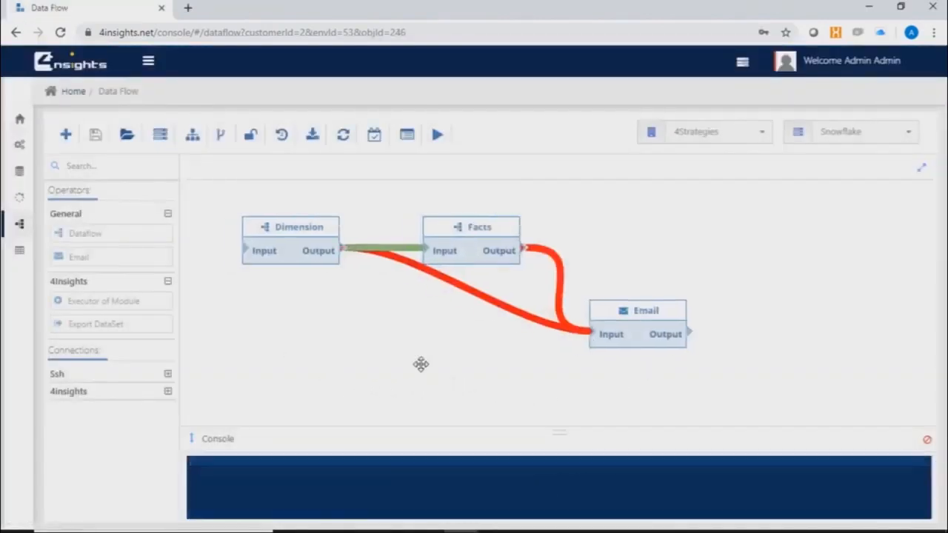
click(251, 134)
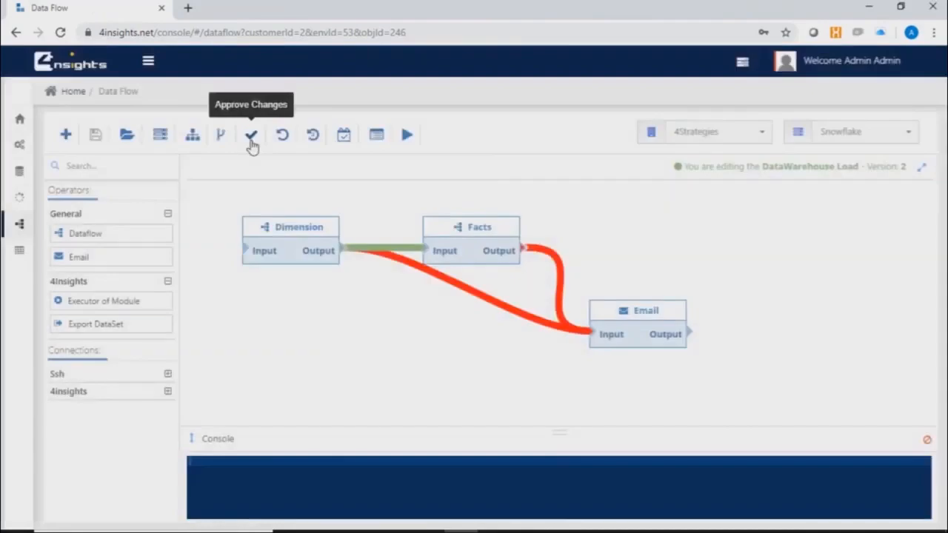
Add an Export DataSet operator using the Snowflake connection, with dataset and table name DATA_SET_SALES_STOCKS and no pre- or post-export scripts.
drag(101, 320, 636, 230)
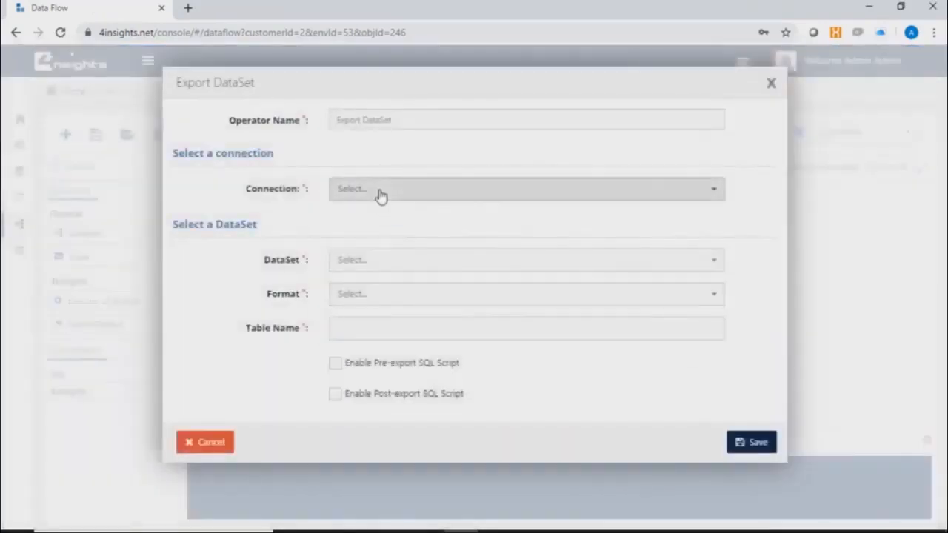
click(381, 196)
scroll(403, 302, down, 3)
click(386, 329)
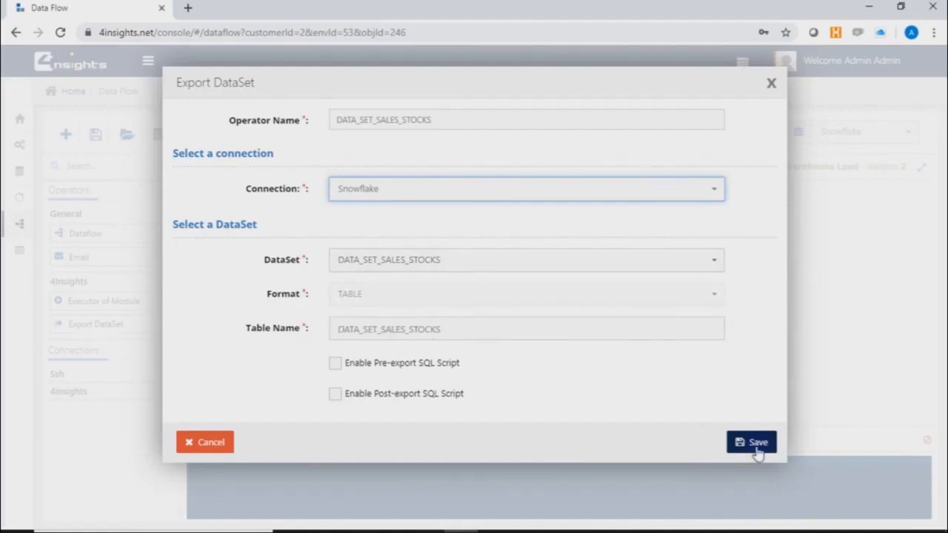
click(406, 366)
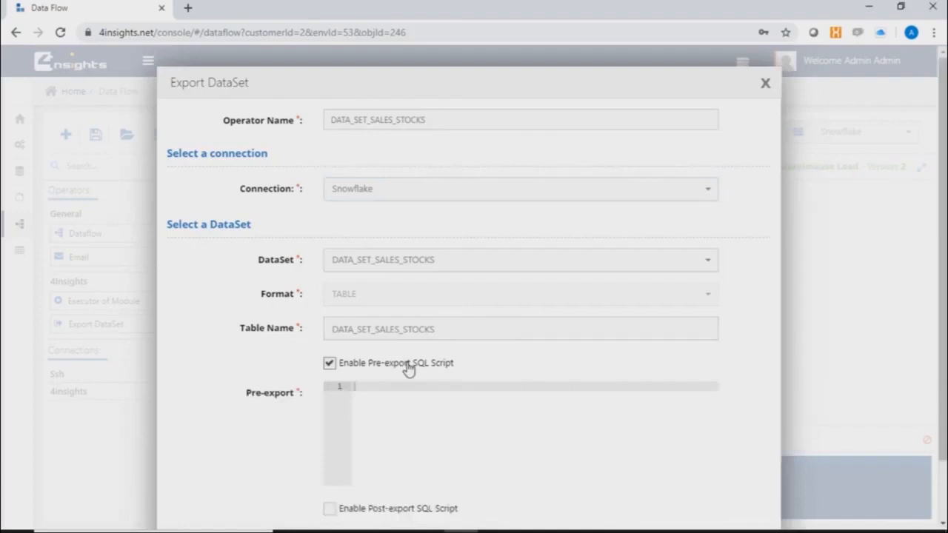
click(406, 366)
click(400, 395)
click(400, 395)
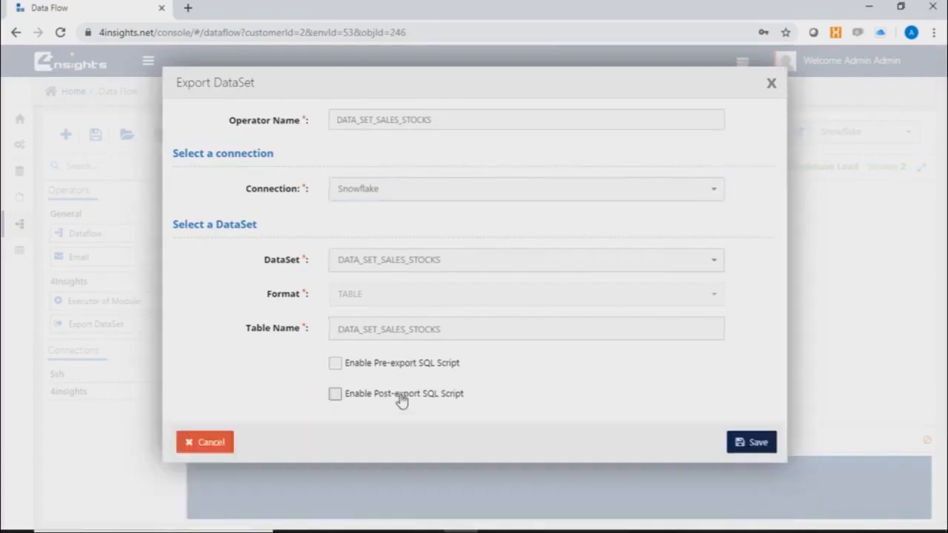
click(757, 443)
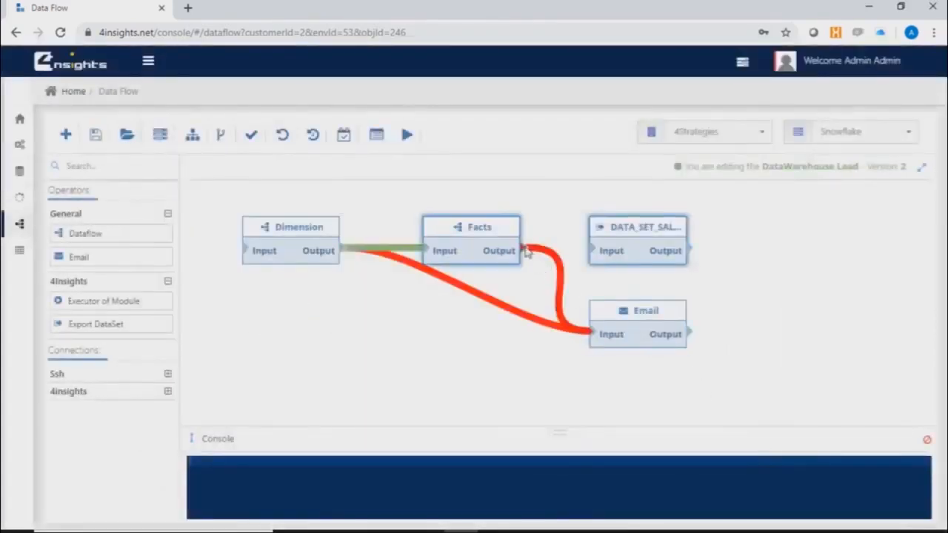
Link Facts to the export operator, move Email clear, link the export to Email for a false result, and save the flow.
drag(526, 252, 602, 252)
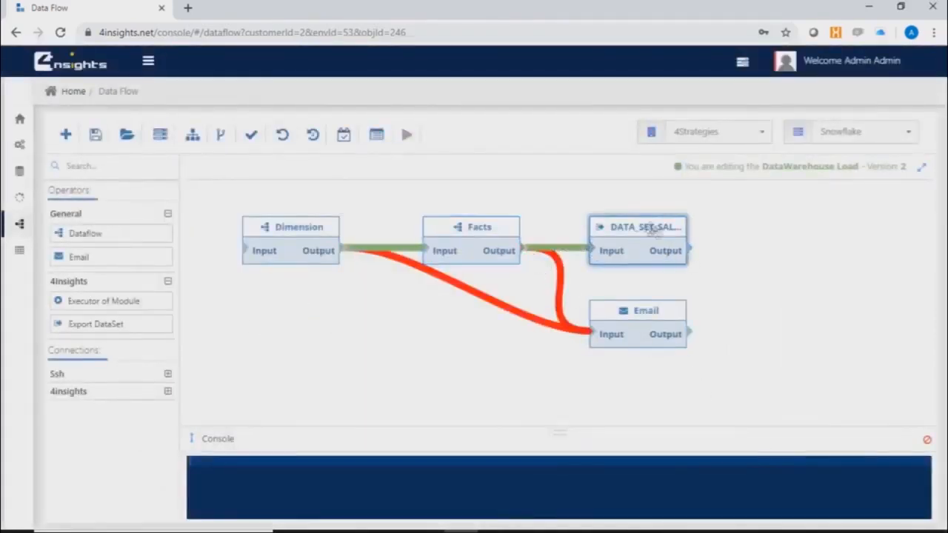
drag(652, 310, 791, 338)
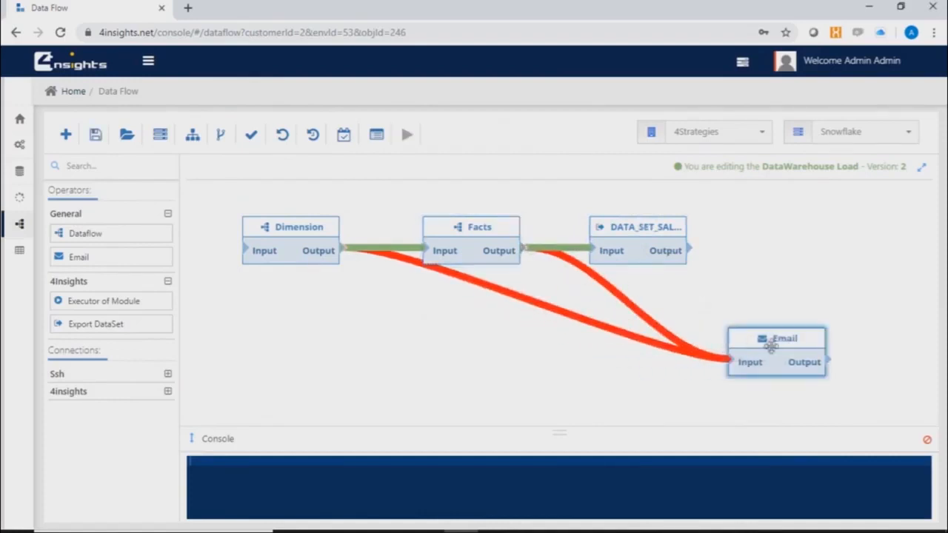
drag(690, 249, 731, 360)
right_click(714, 306)
mouse_move(741, 320)
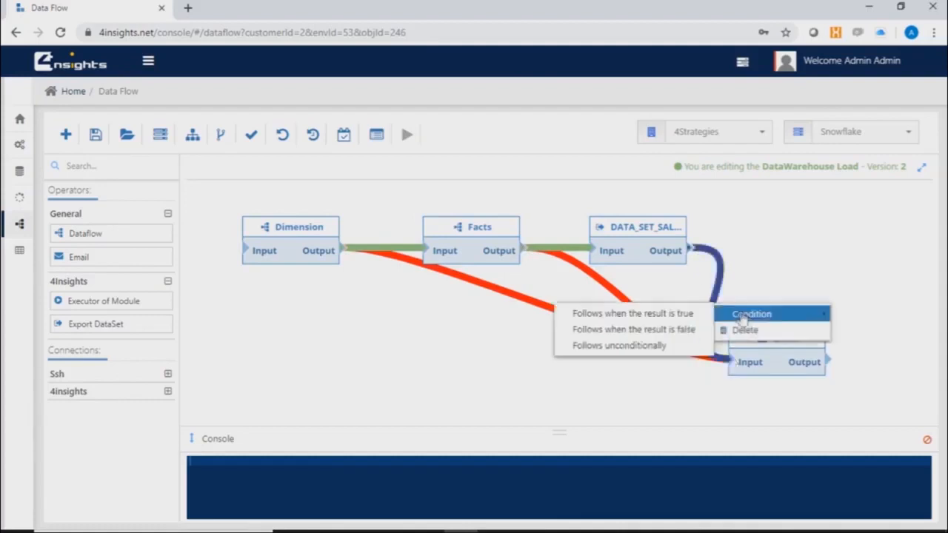
click(681, 330)
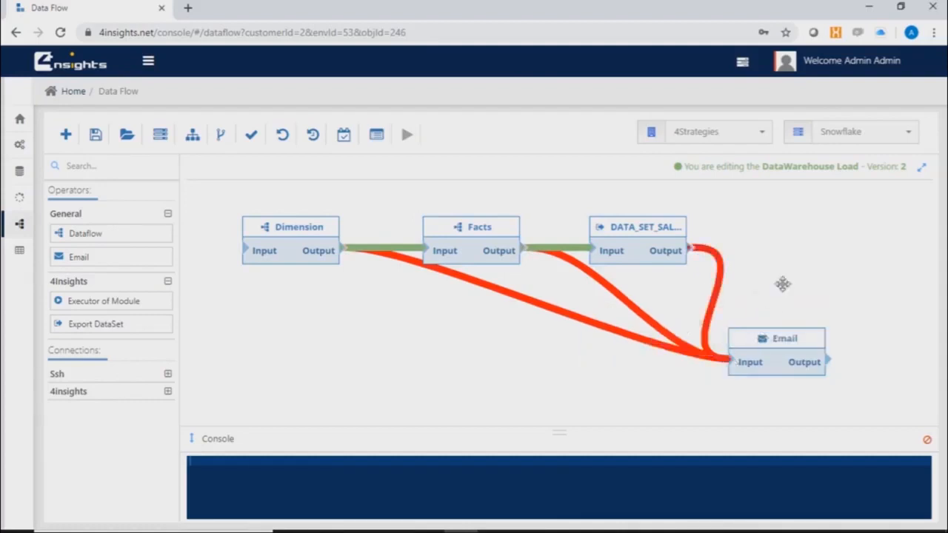
click(96, 134)
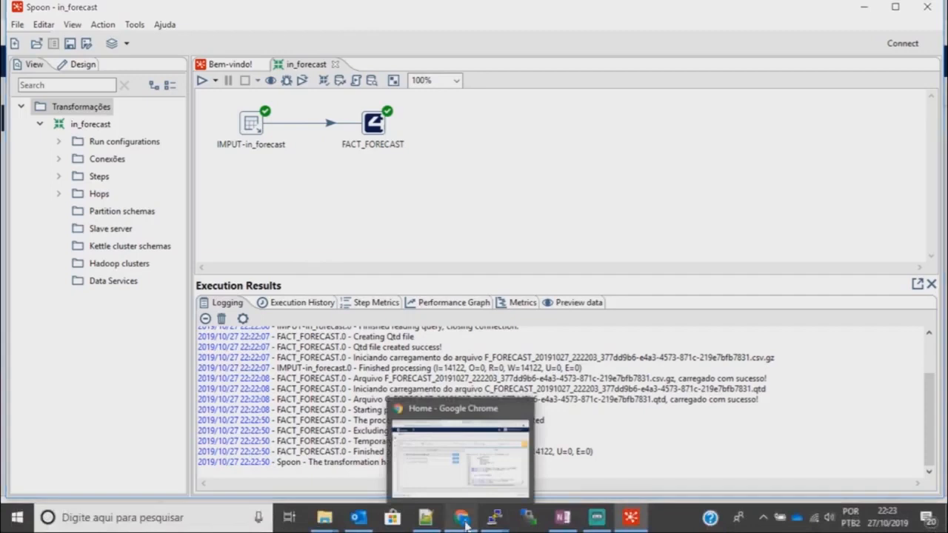
In the 4insights Data modeler, review the properties and attributes of the Forecast input element.
click(461, 522)
click(215, 8)
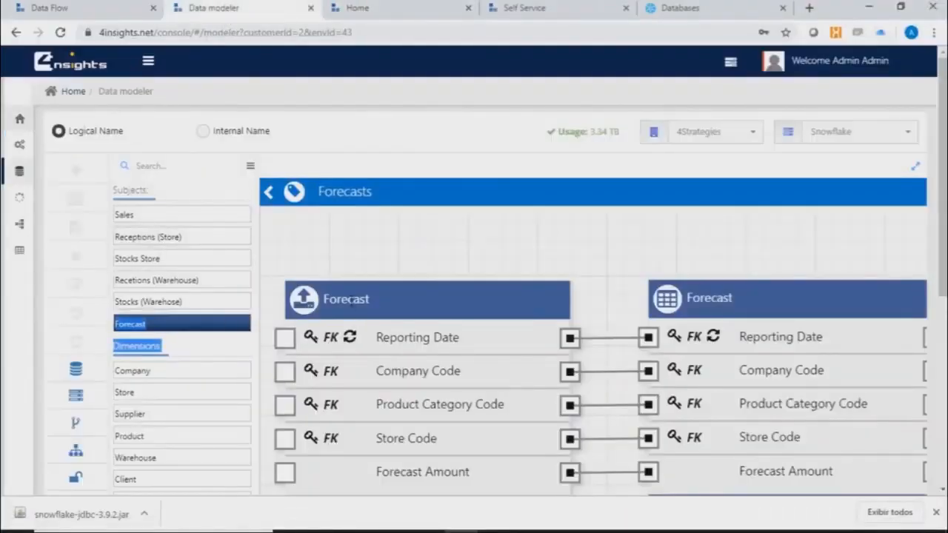
double_click(351, 304)
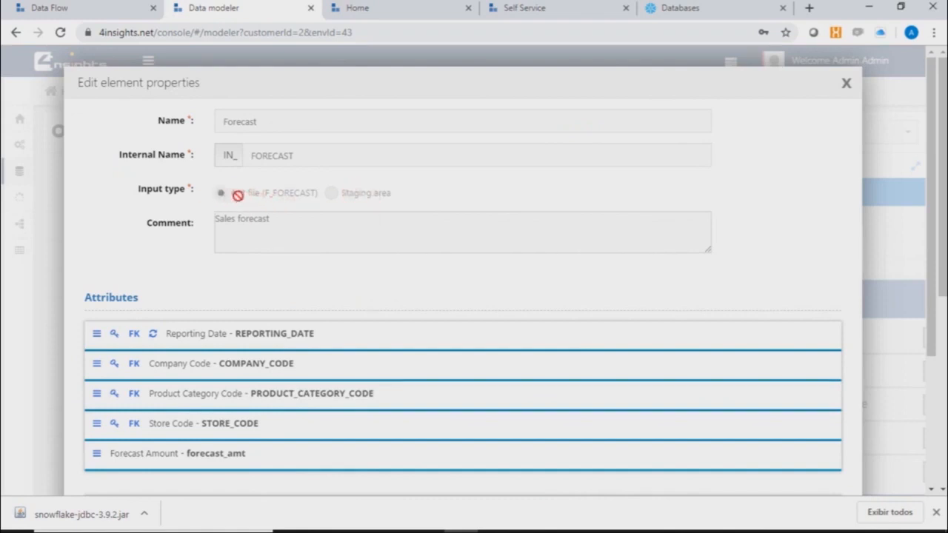
click(847, 85)
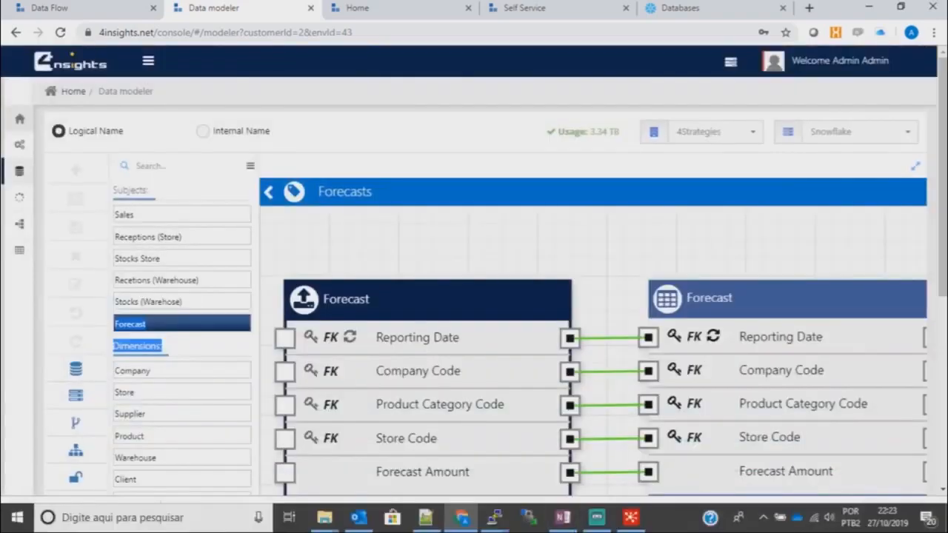
In Spoon, open the FACT_FORECAST output step, retrieve the data modeler modules and select FACT_FORECAST.
click(629, 522)
double_click(373, 123)
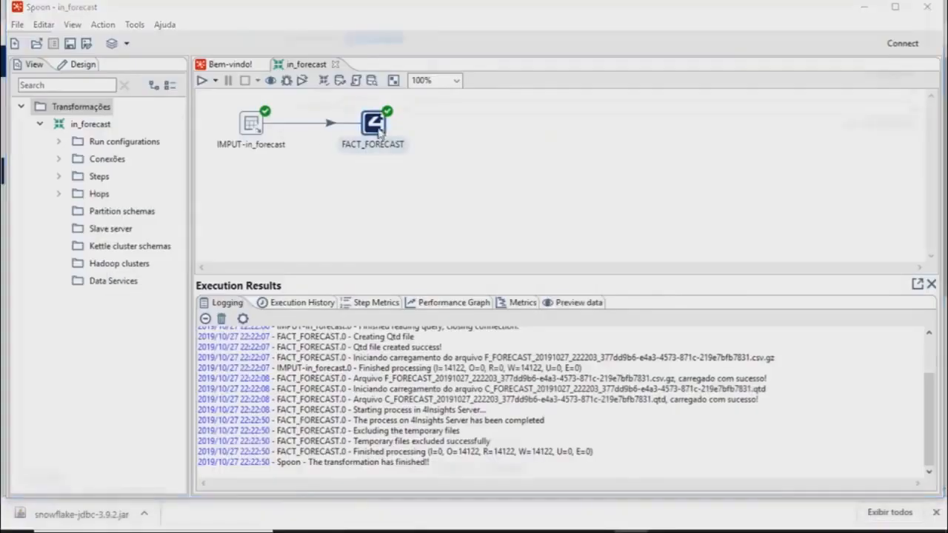
click(137, 50)
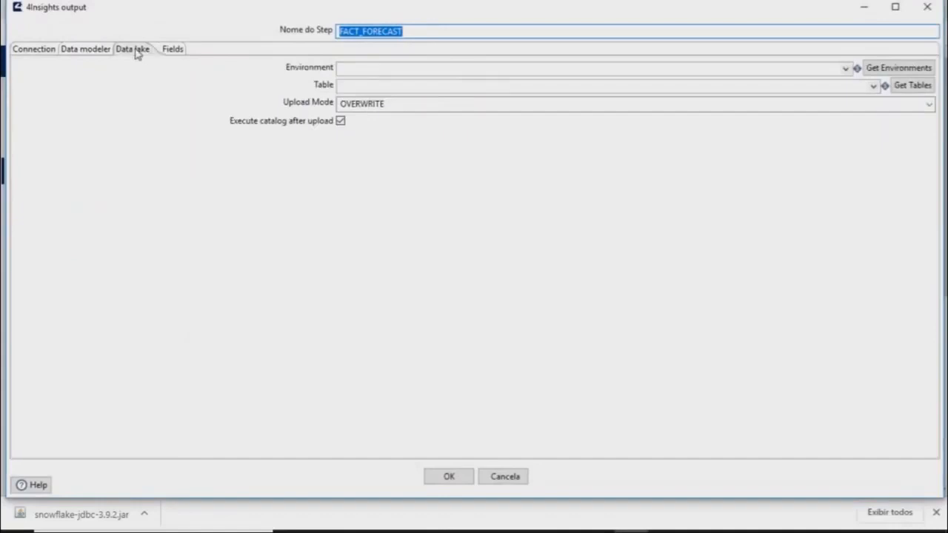
click(86, 50)
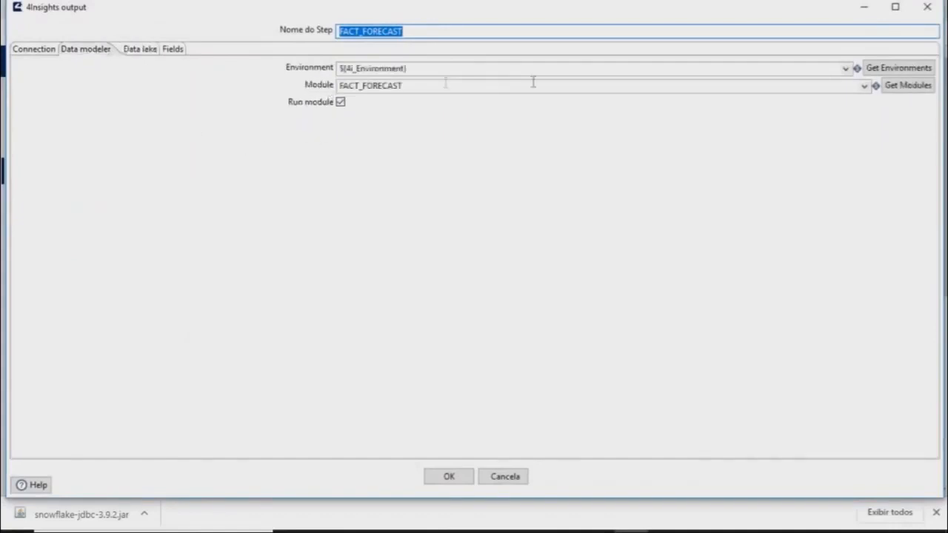
click(891, 90)
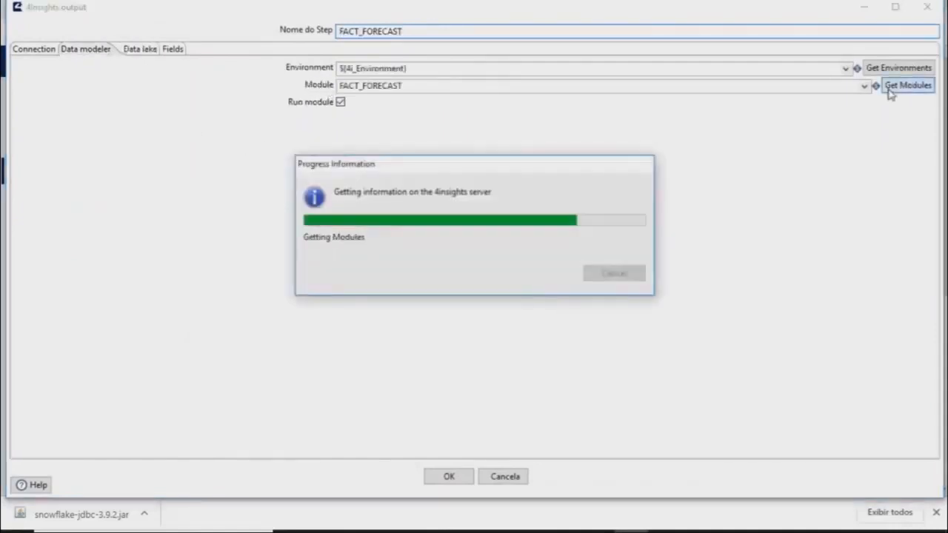
click(865, 86)
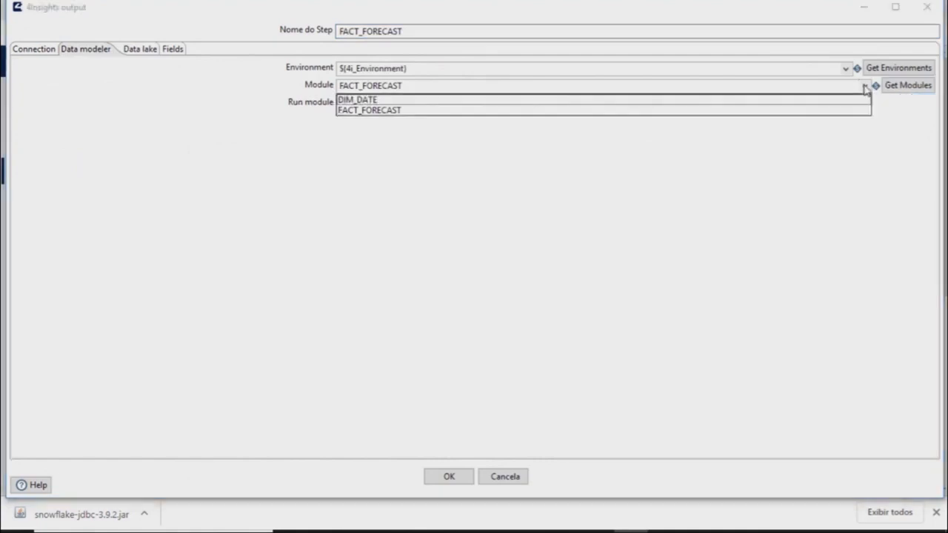
click(385, 112)
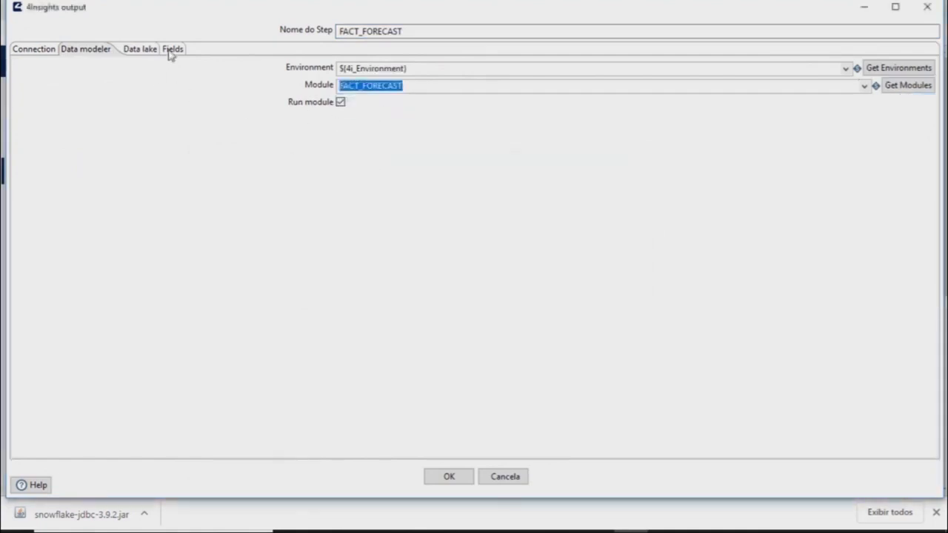
Review the field definitions and the connection settings of the FACT_FORECAST output step.
click(171, 50)
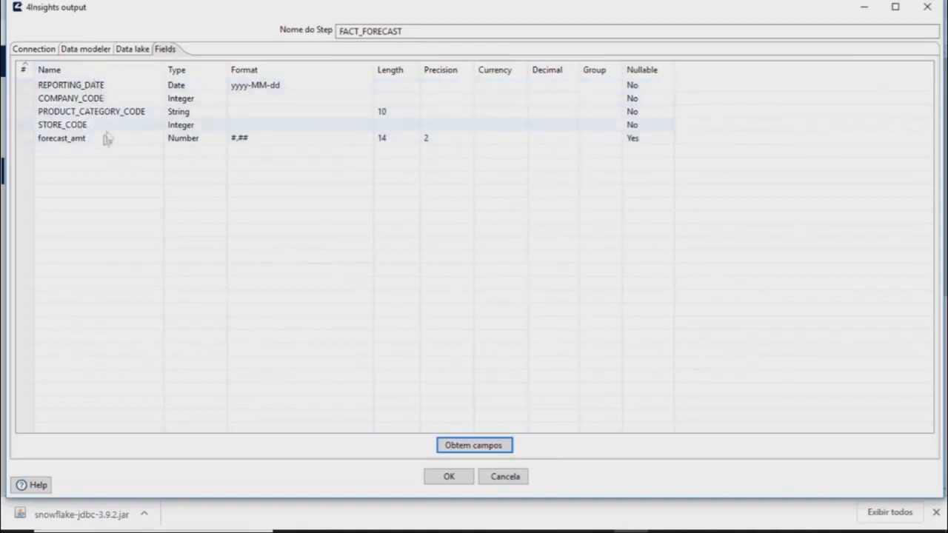
click(85, 51)
click(38, 50)
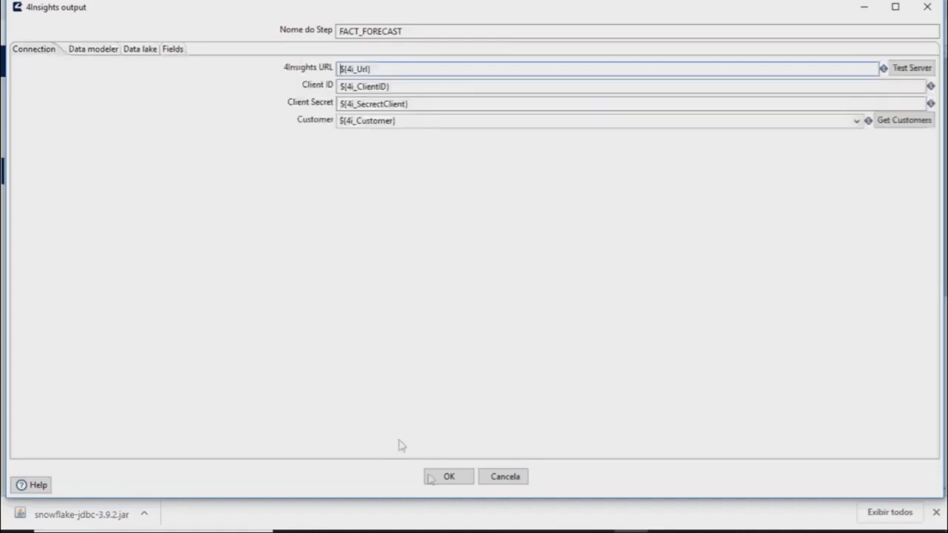
Confirm the output step settings, save the in_forecast transformation and run it.
click(448, 477)
click(70, 44)
click(202, 80)
click(630, 427)
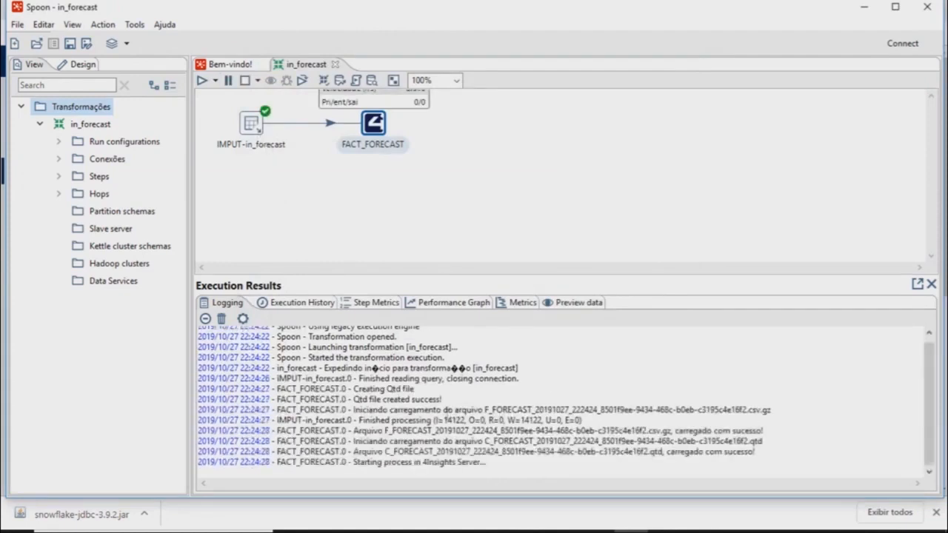
Check the forecast file name in the Spoon execution log, and review the log of the 10:24 PM FACT_FORECAST run in the 4insights monitoring panel.
drag(776, 410, 488, 412)
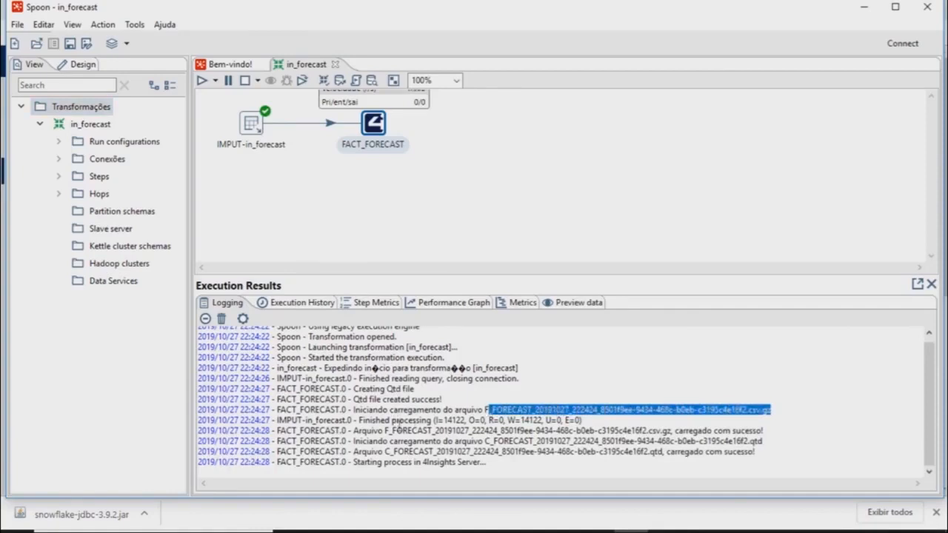
click(427, 517)
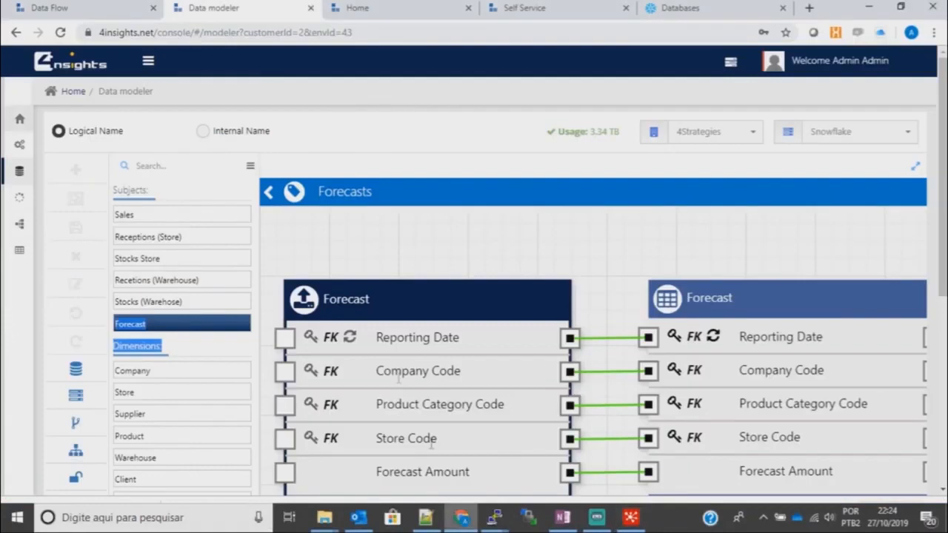
click(355, 15)
click(234, 241)
drag(907, 412, 909, 294)
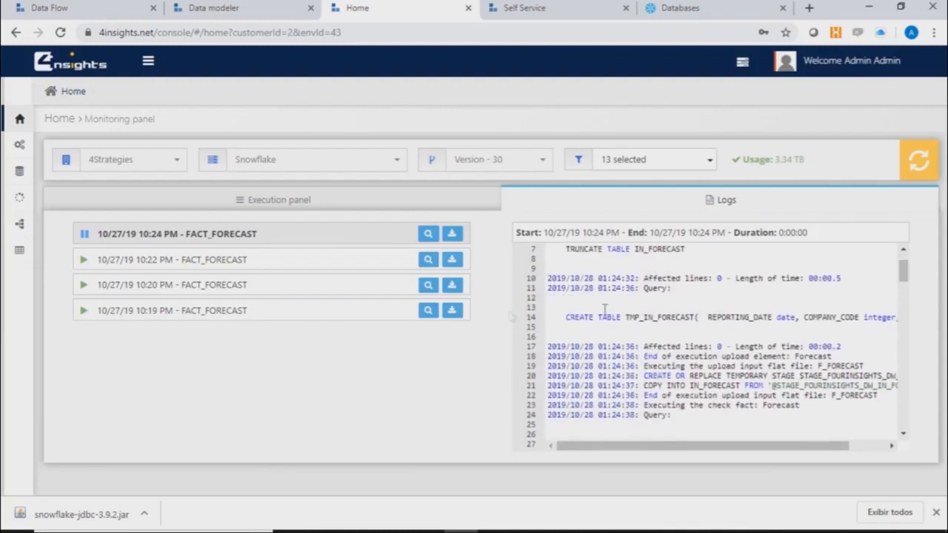
Open the log of the 10:22 PM FACT_FORECAST run and examine the full COPY INTO IN_FORECAST command, including its delimiter and error options.
click(429, 260)
drag(904, 422, 904, 263)
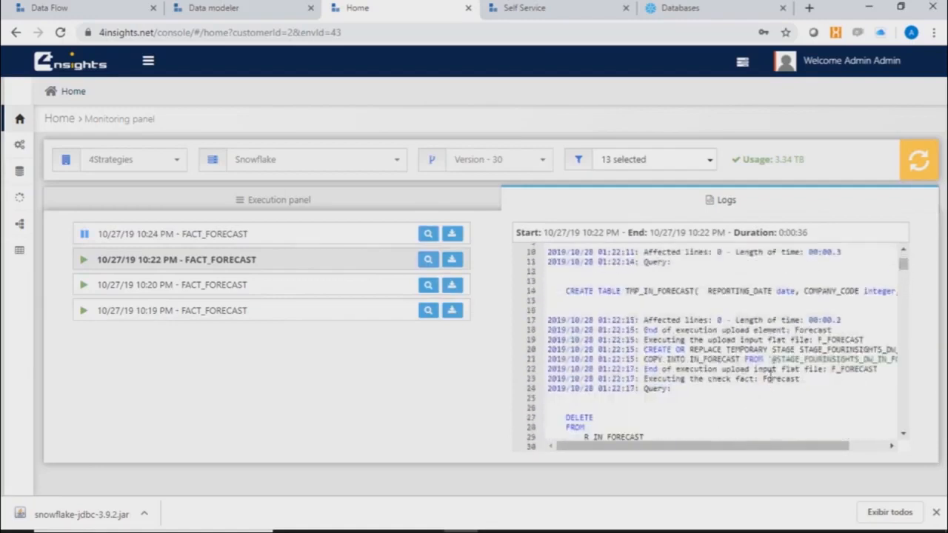
drag(737, 444, 917, 446)
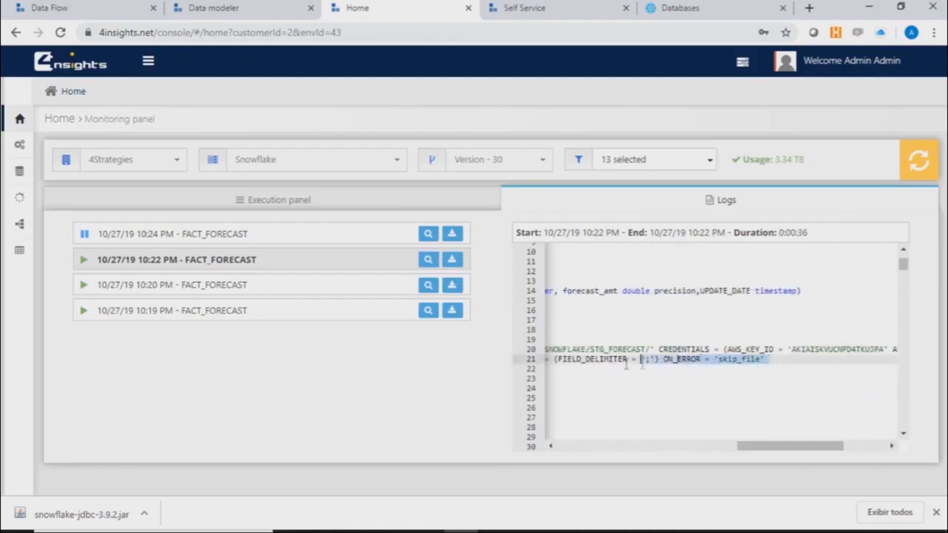
drag(626, 361, 457, 361)
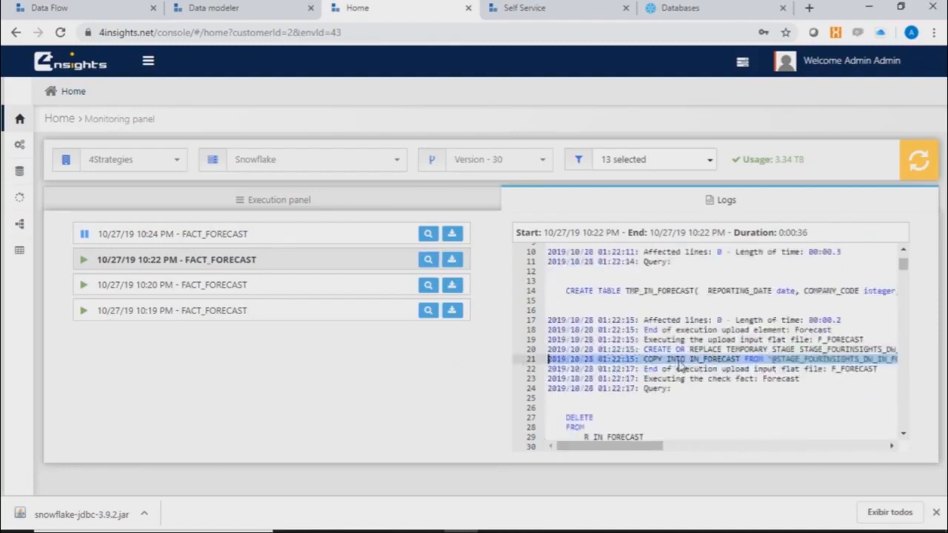
Review the refreshed log of the 10:24 PM FACT_FORECAST run from its end back to the upload commands, and switch to the Snowflake worksheet.
click(428, 233)
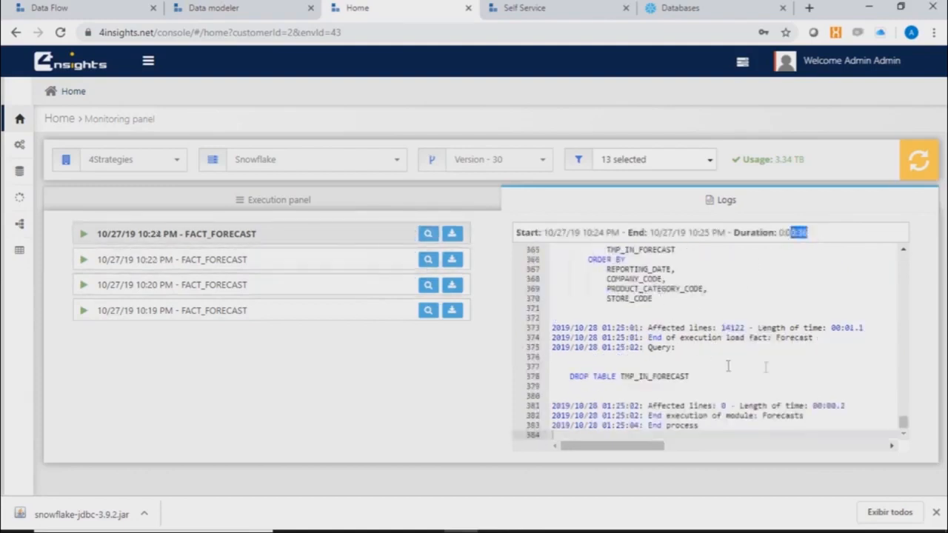
drag(907, 428, 832, 298)
scroll(692, 420, down, 1)
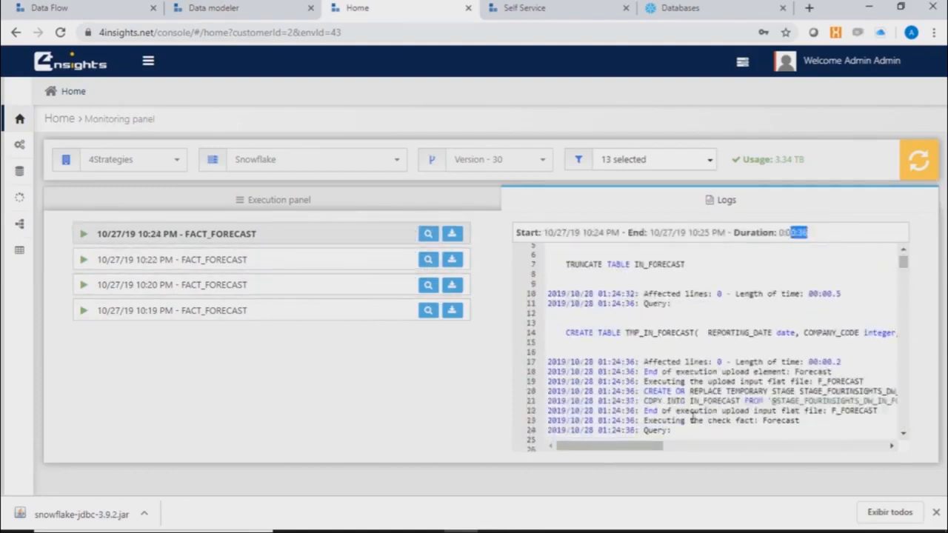
drag(641, 447, 888, 432)
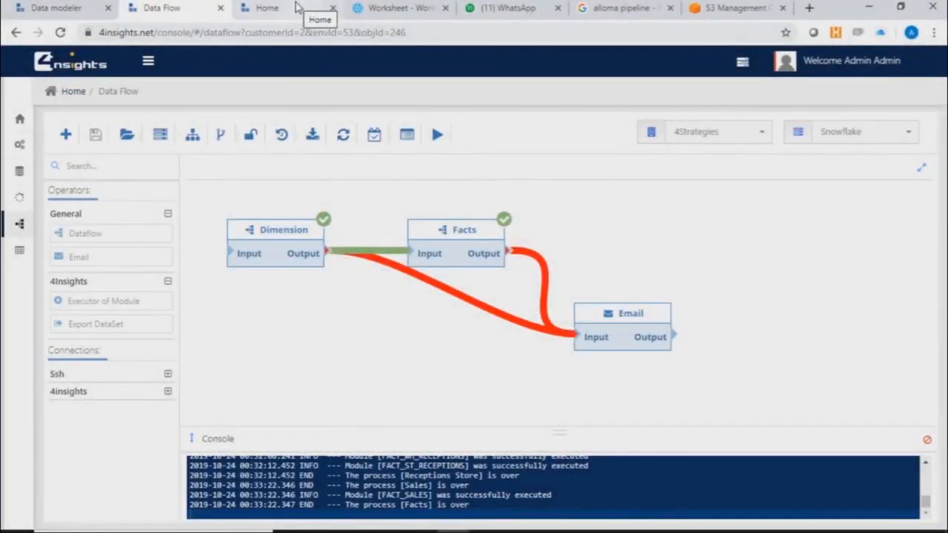
click(397, 7)
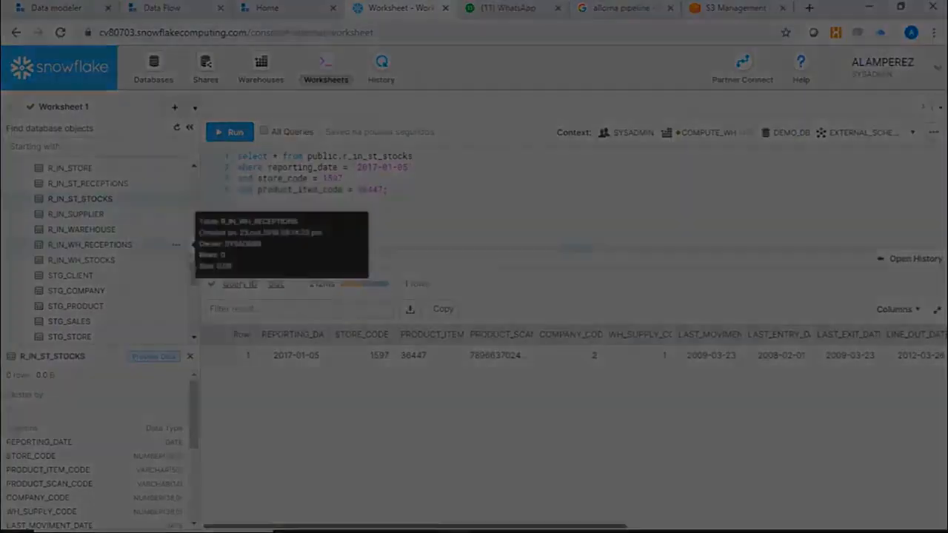